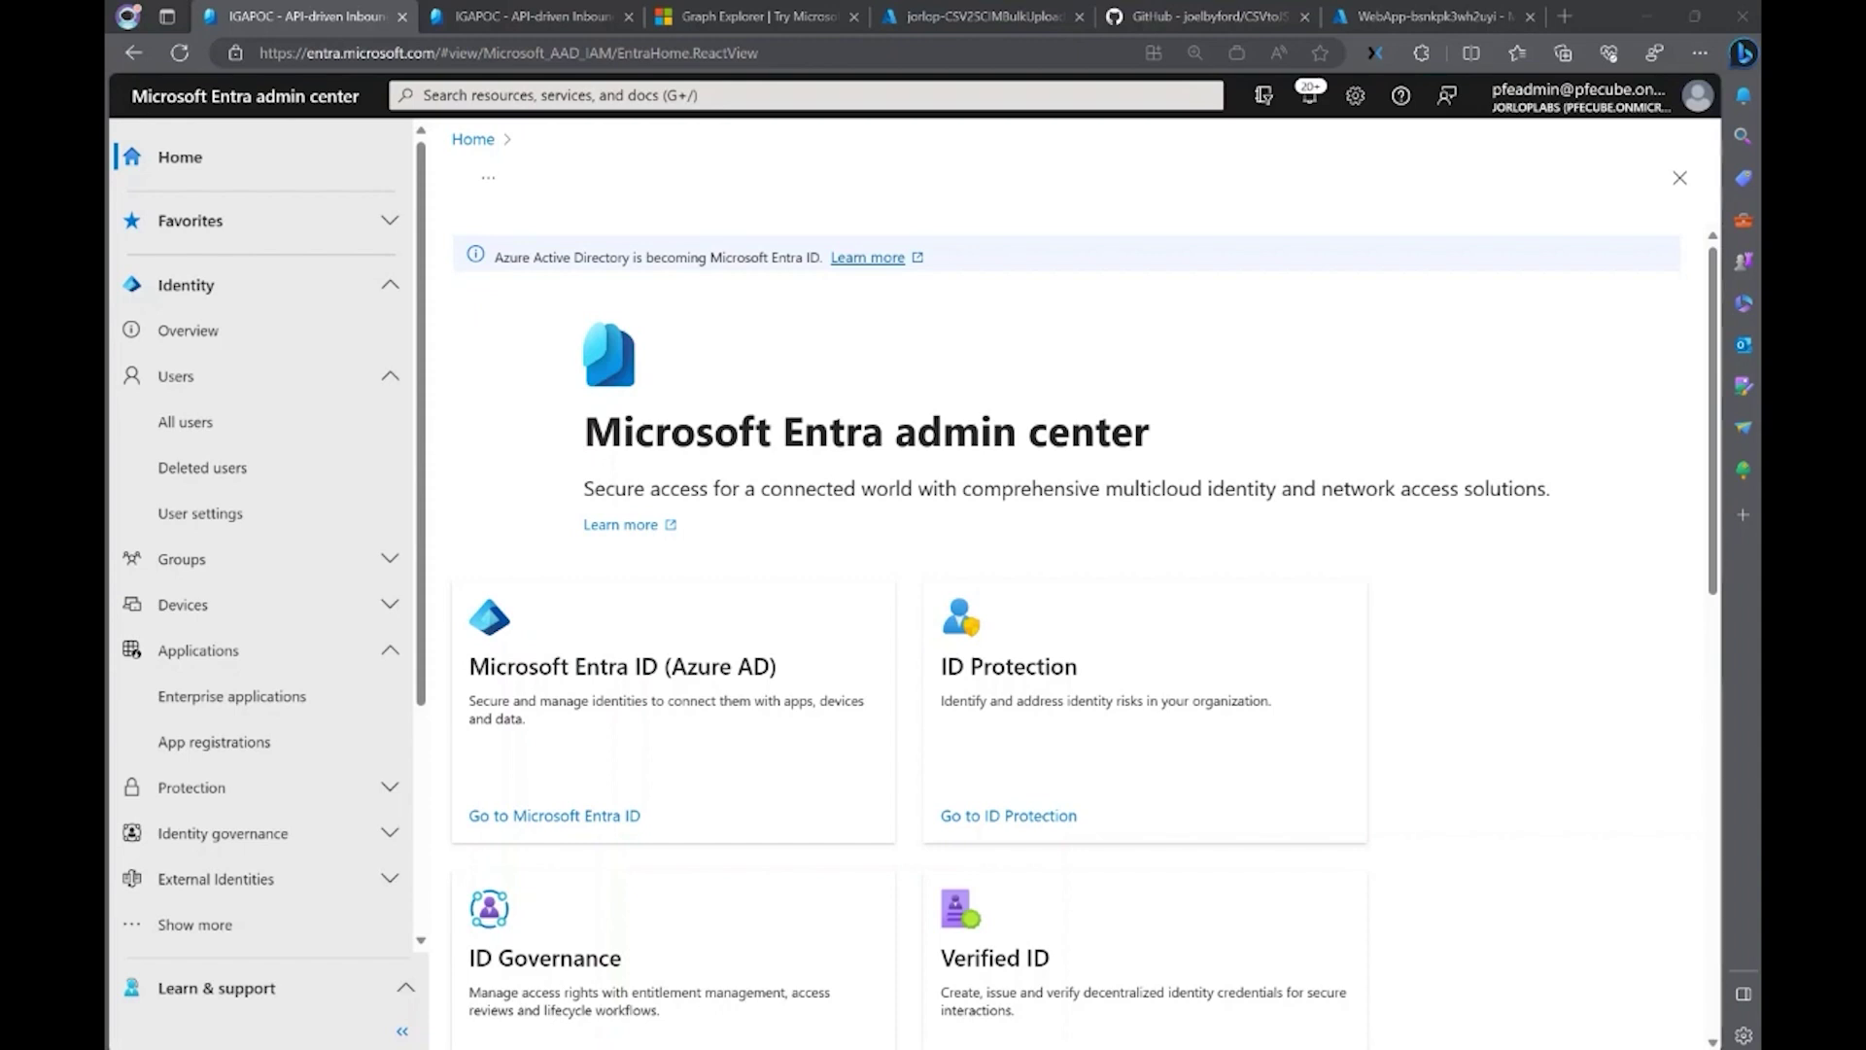
Search the enterprise application gallery for 'api' to find the API-driven provisioning templates.
left_click(216, 699)
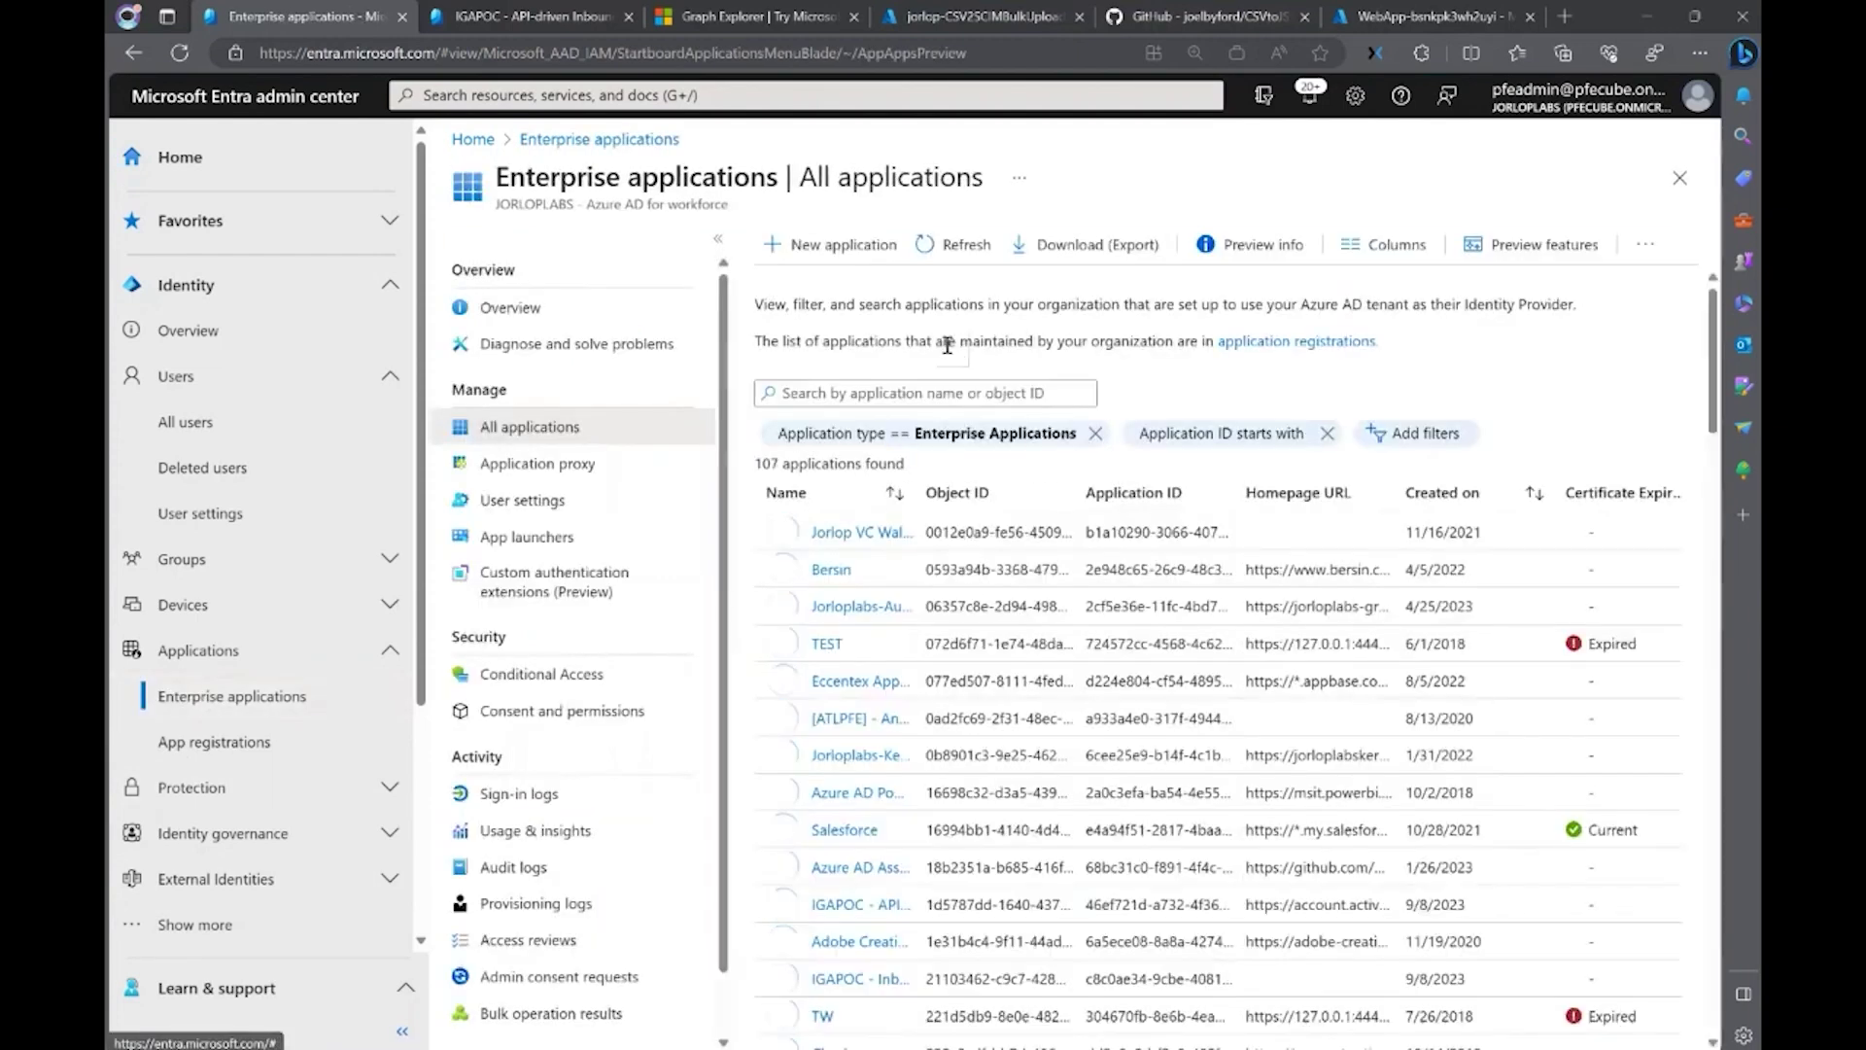
left_click(844, 246)
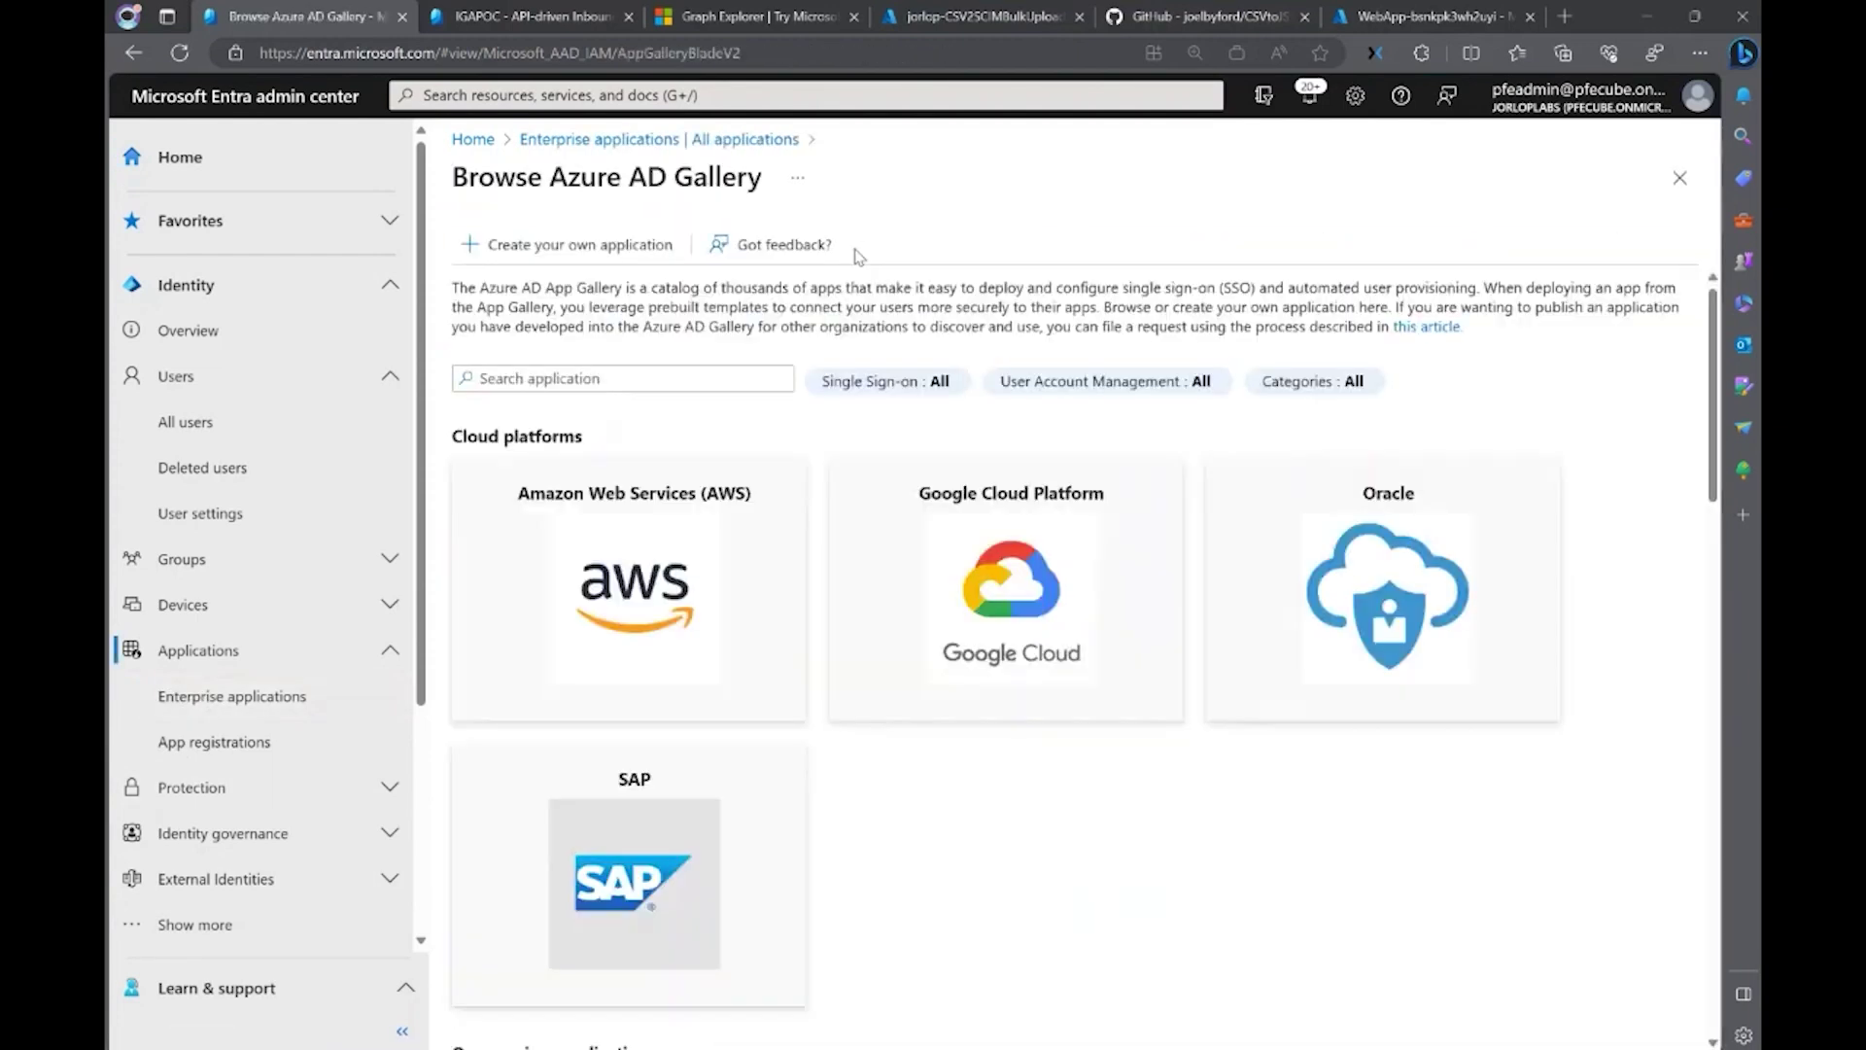
left_click(584, 378)
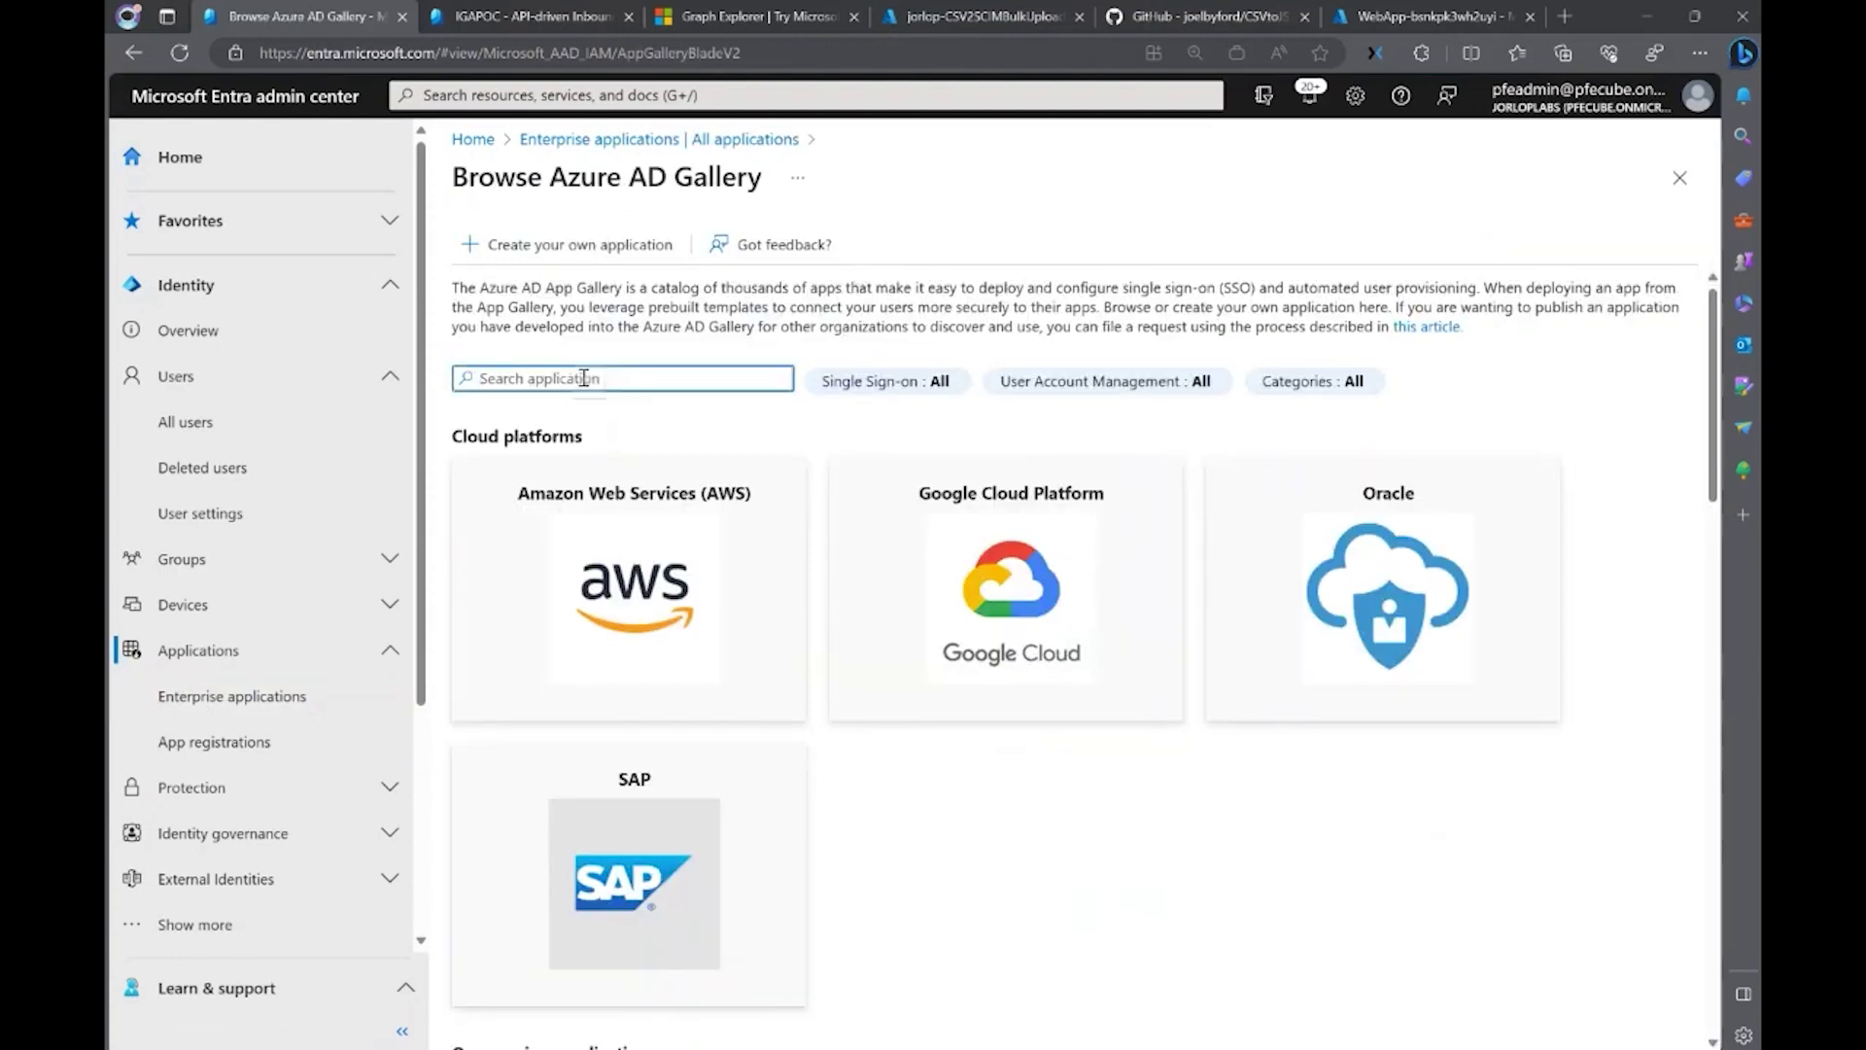
type("api-driven")
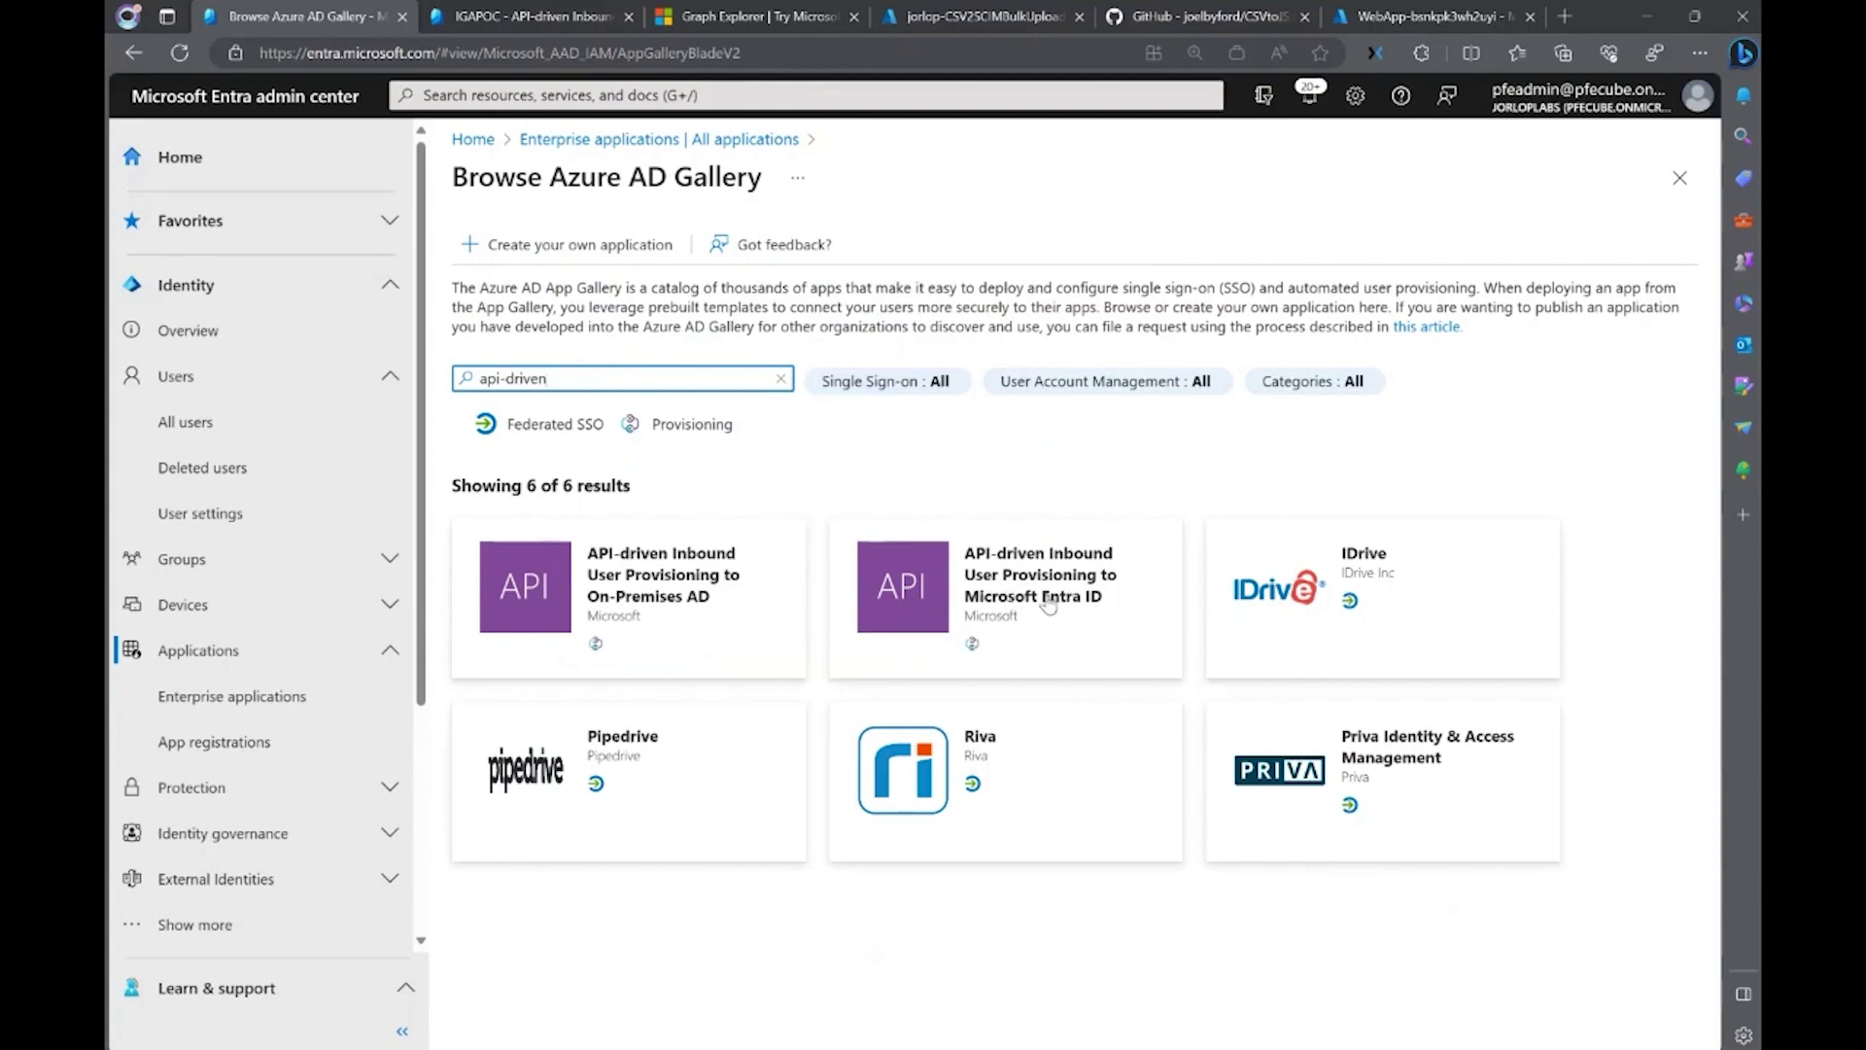
Inspect the API-driven provisioning to On-Premises AD template's default name, then close it without creating.
left_click(667, 609)
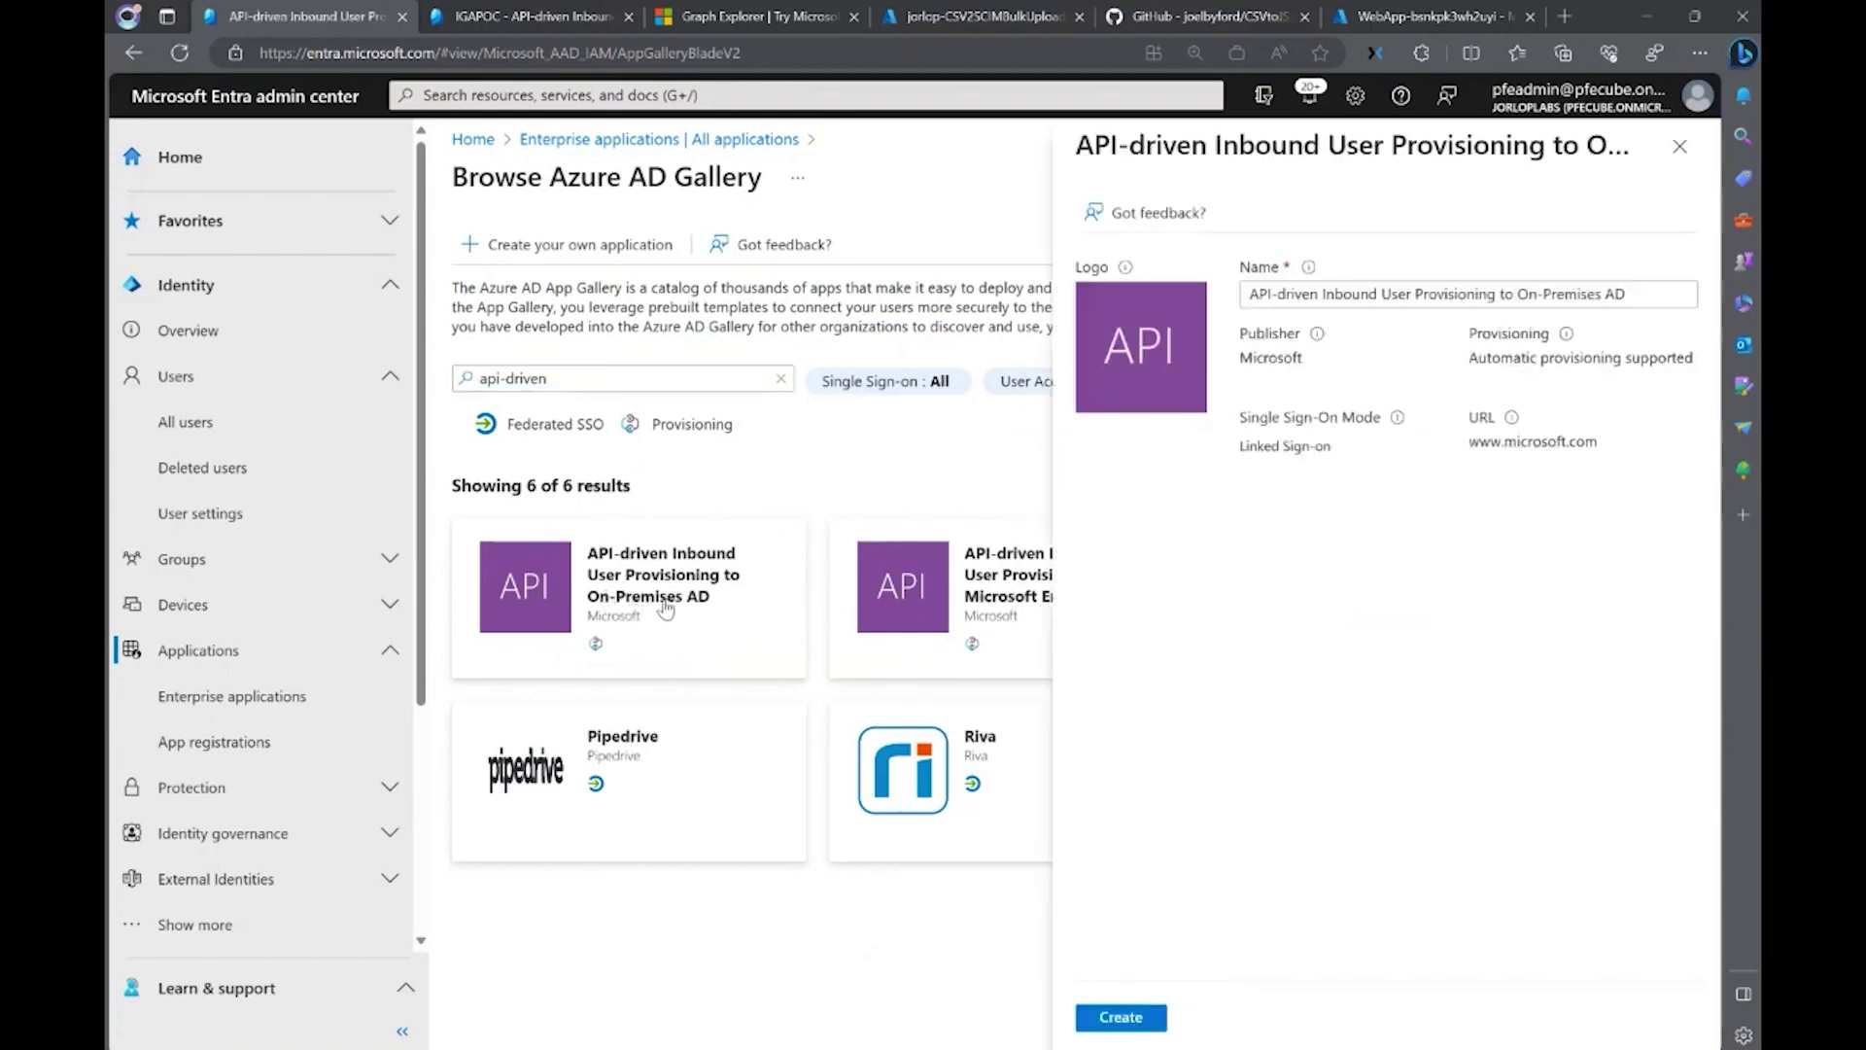
left_click(1251, 293)
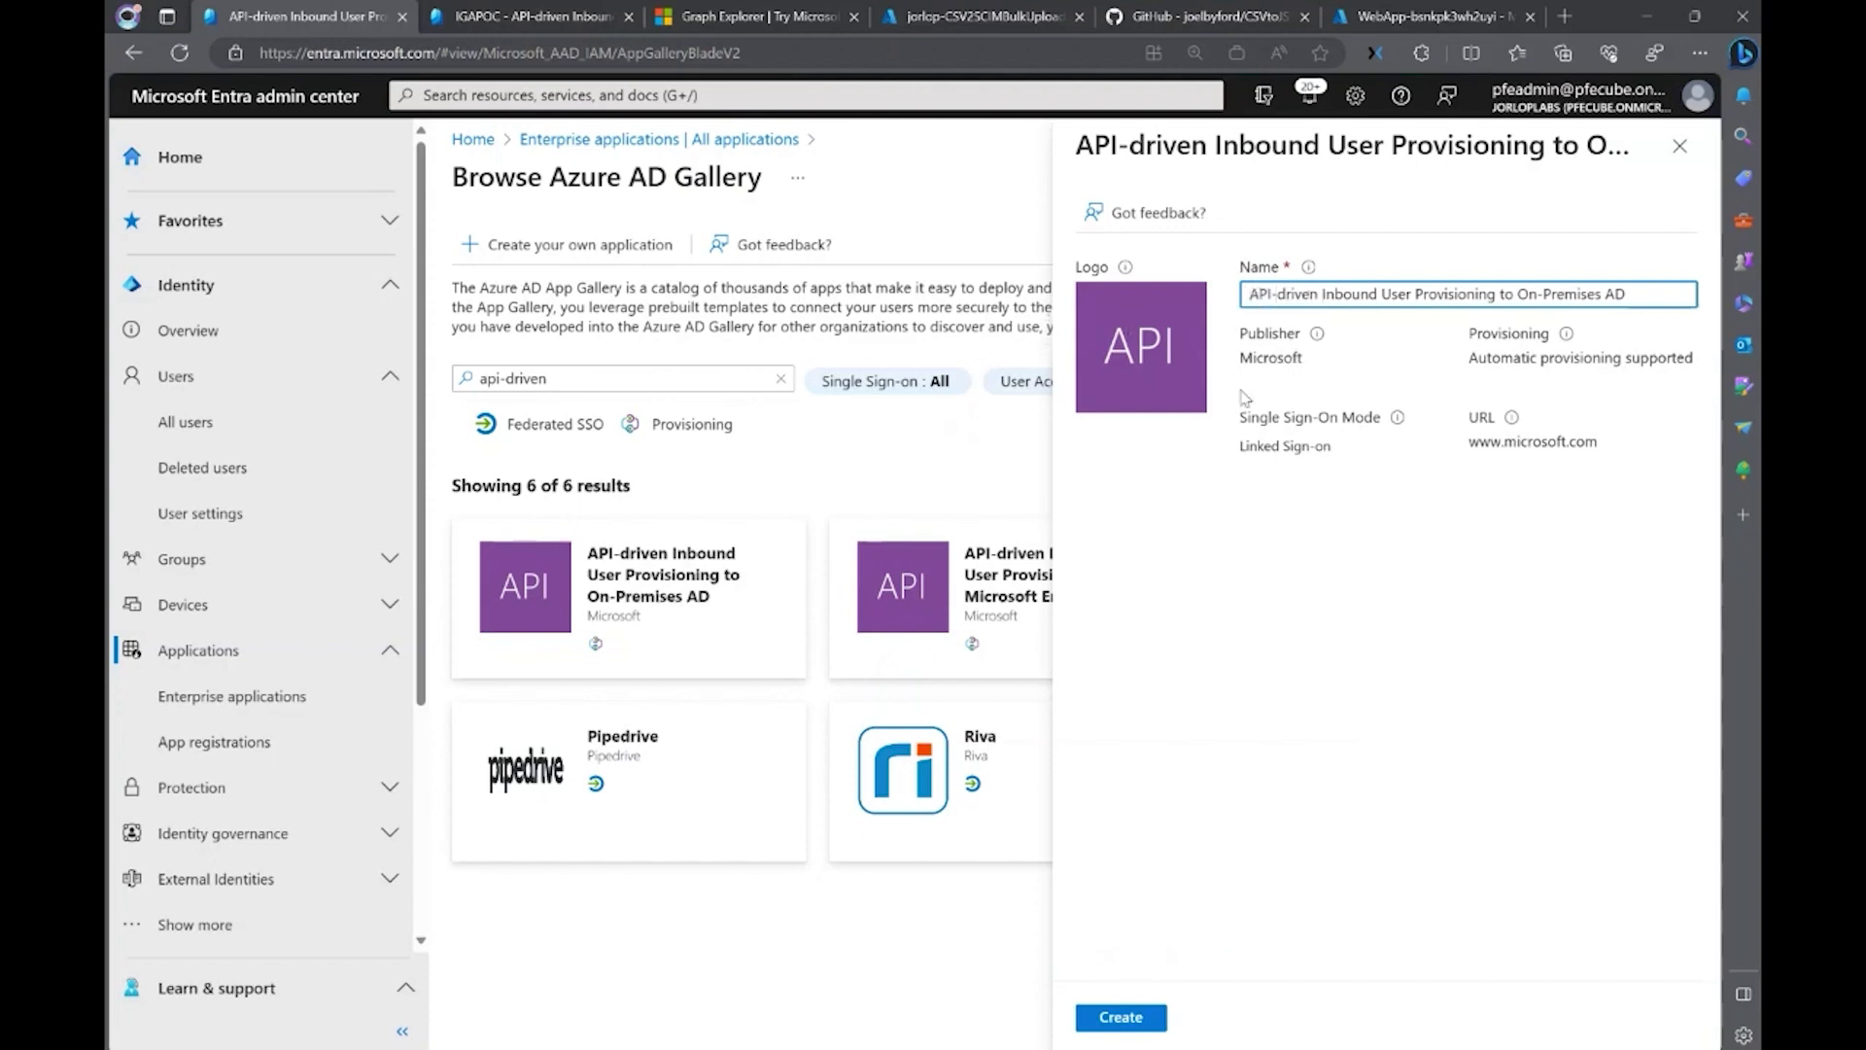
left_click(1679, 147)
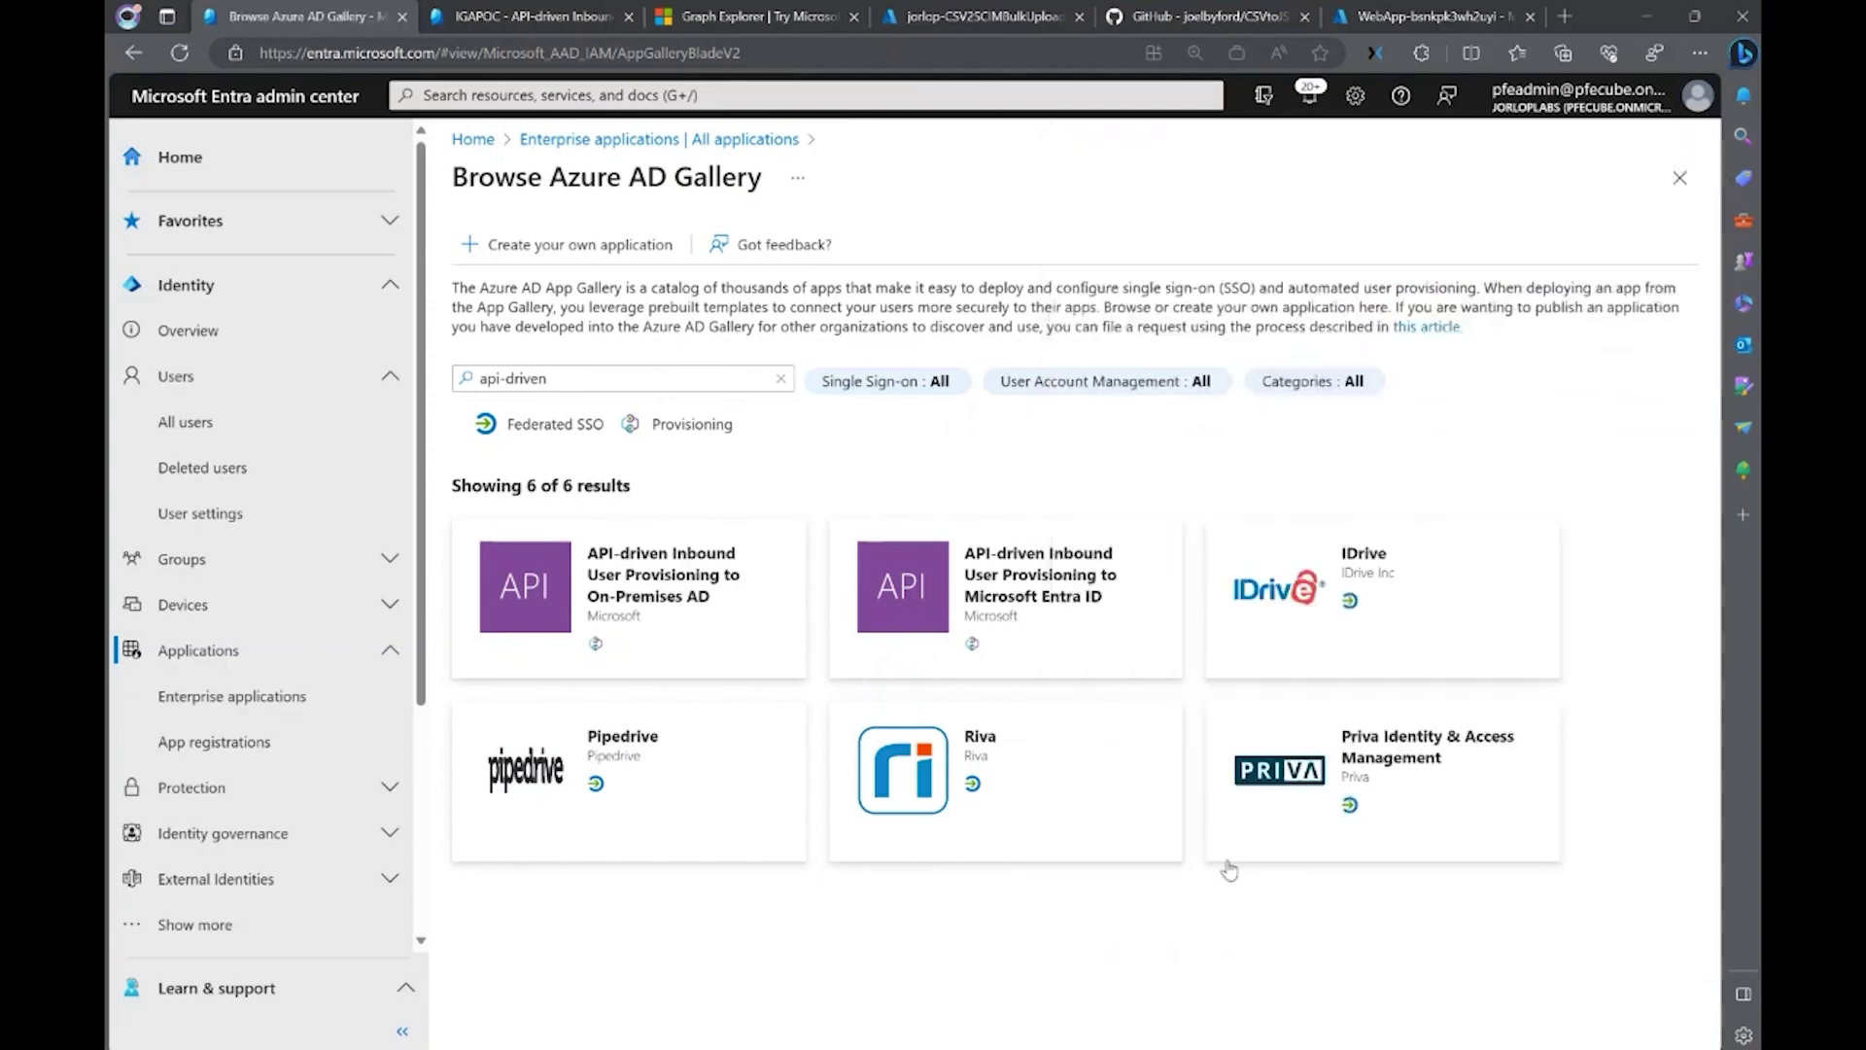
Filter enterprise apps by 'IG' and open Provisioning for the IGAPOC On-Premises AD app.
left_click(241, 697)
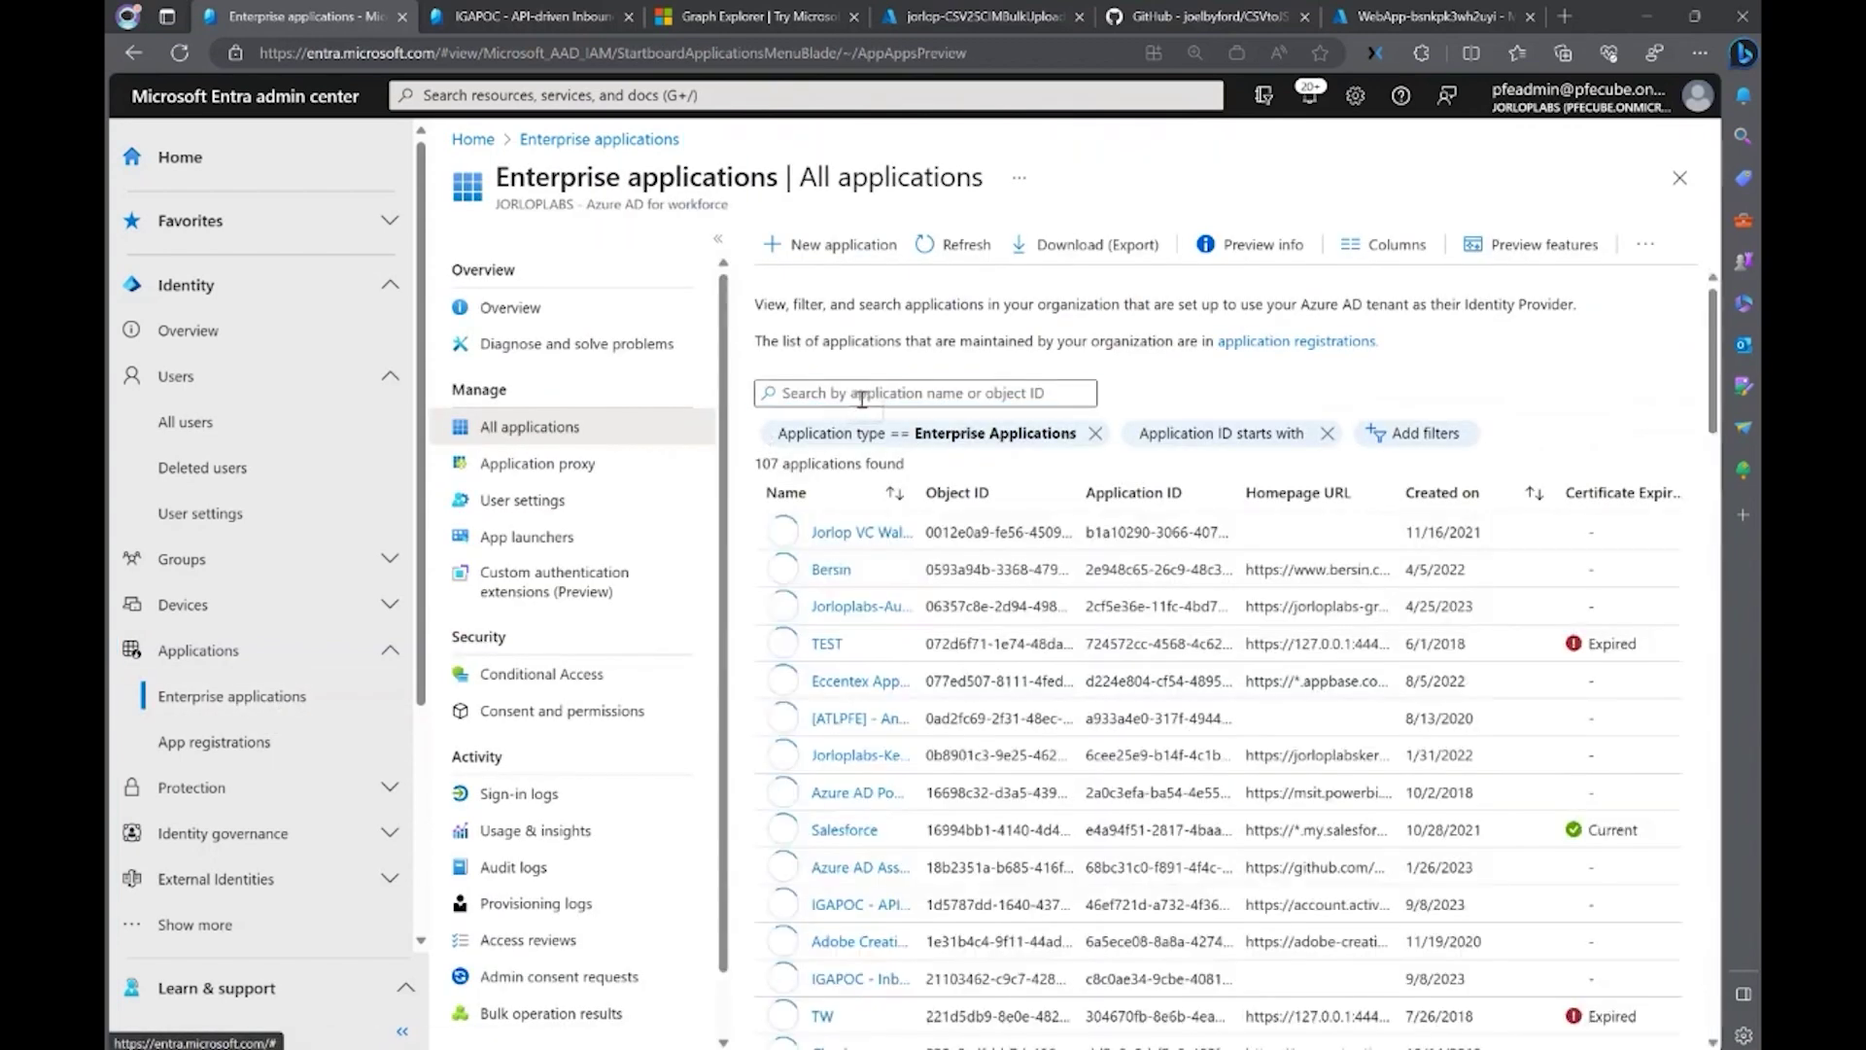
type("IGAPOC")
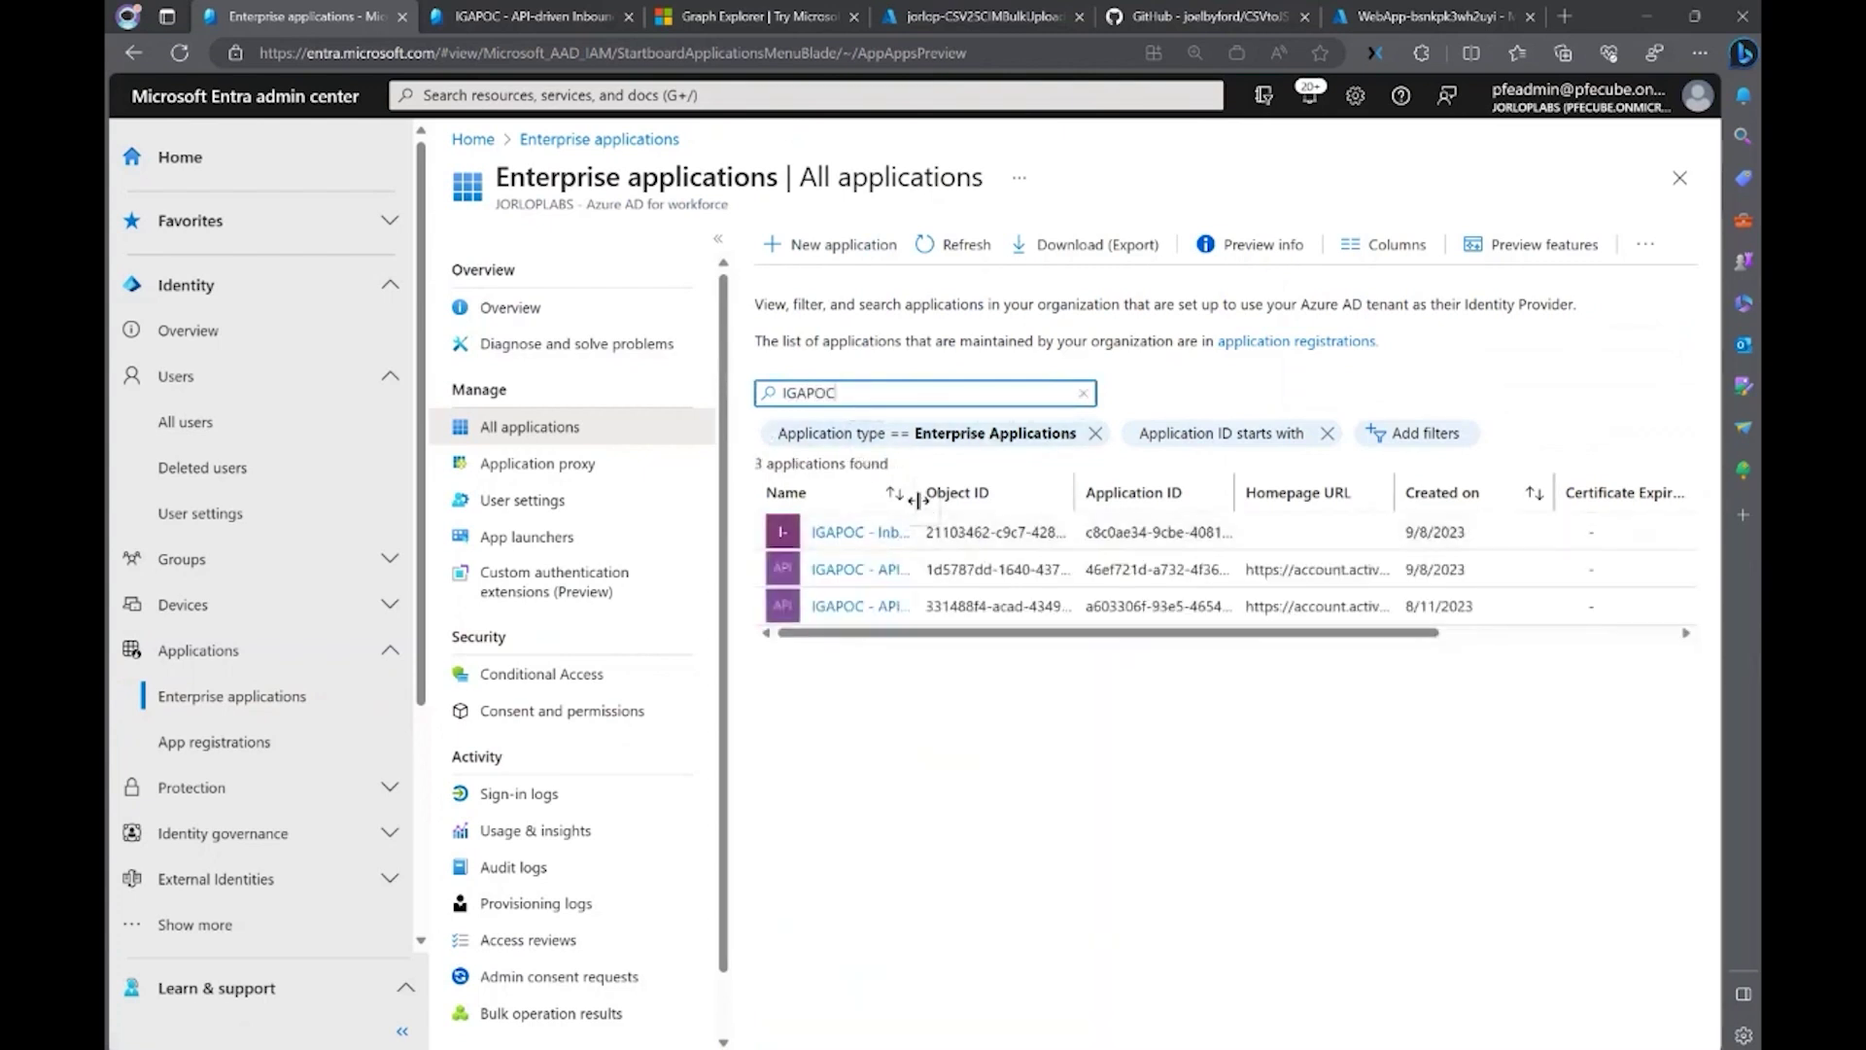
left_click_drag(919, 499, 1437, 493)
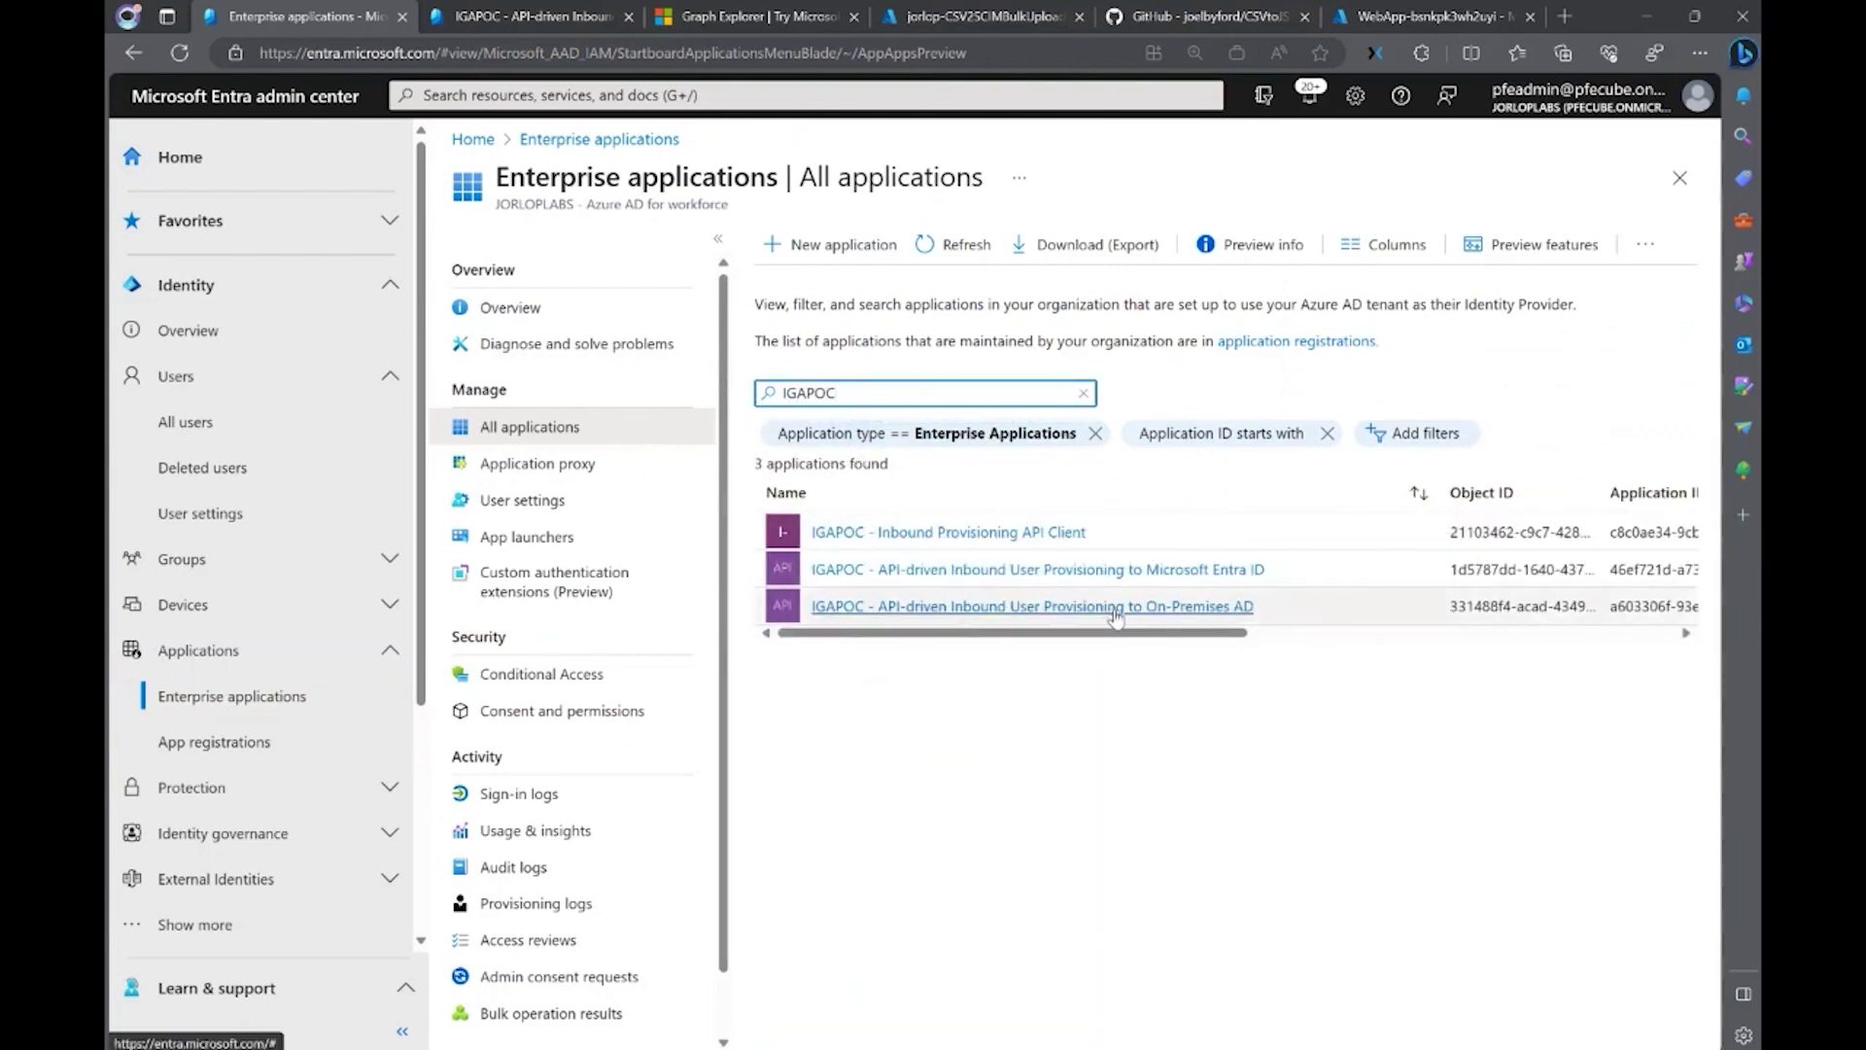
left_click(1145, 607)
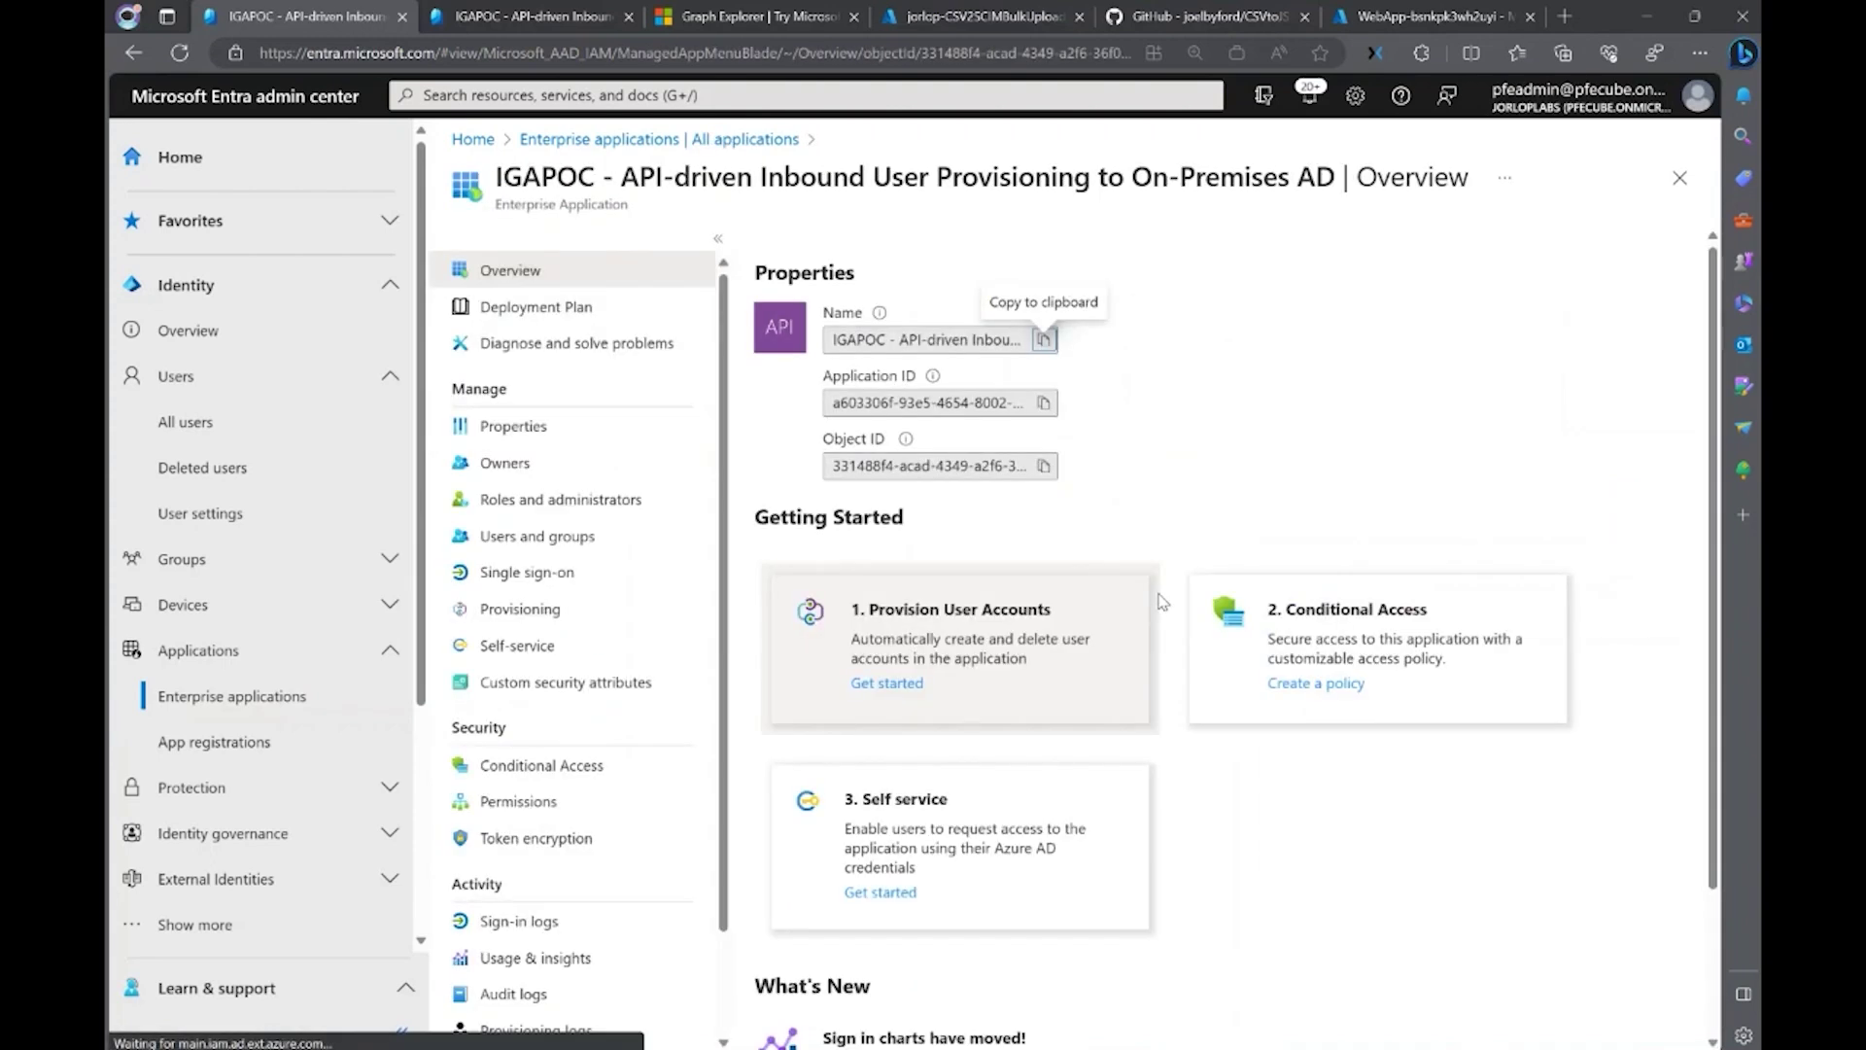
left_click(533, 610)
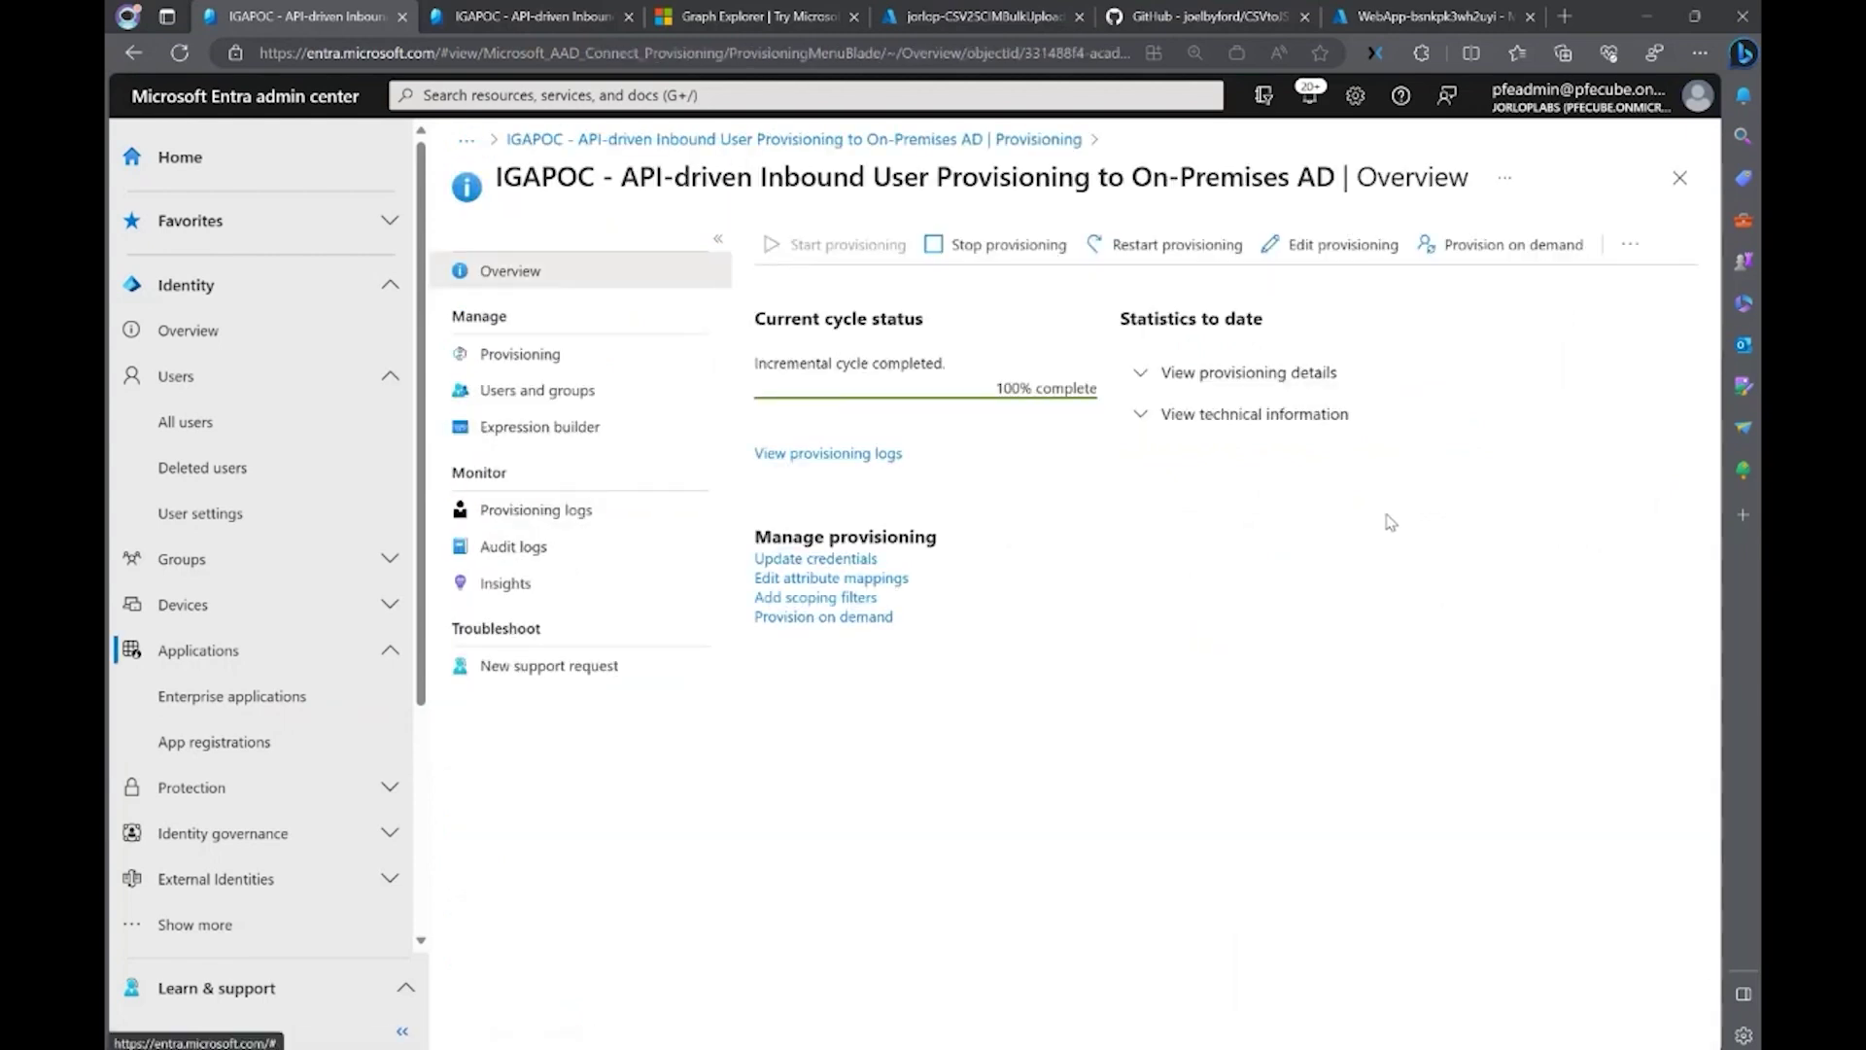
Accept the terms and download the Azure AD Provisioning Agent, then expand Admin Credentials.
left_click(564, 357)
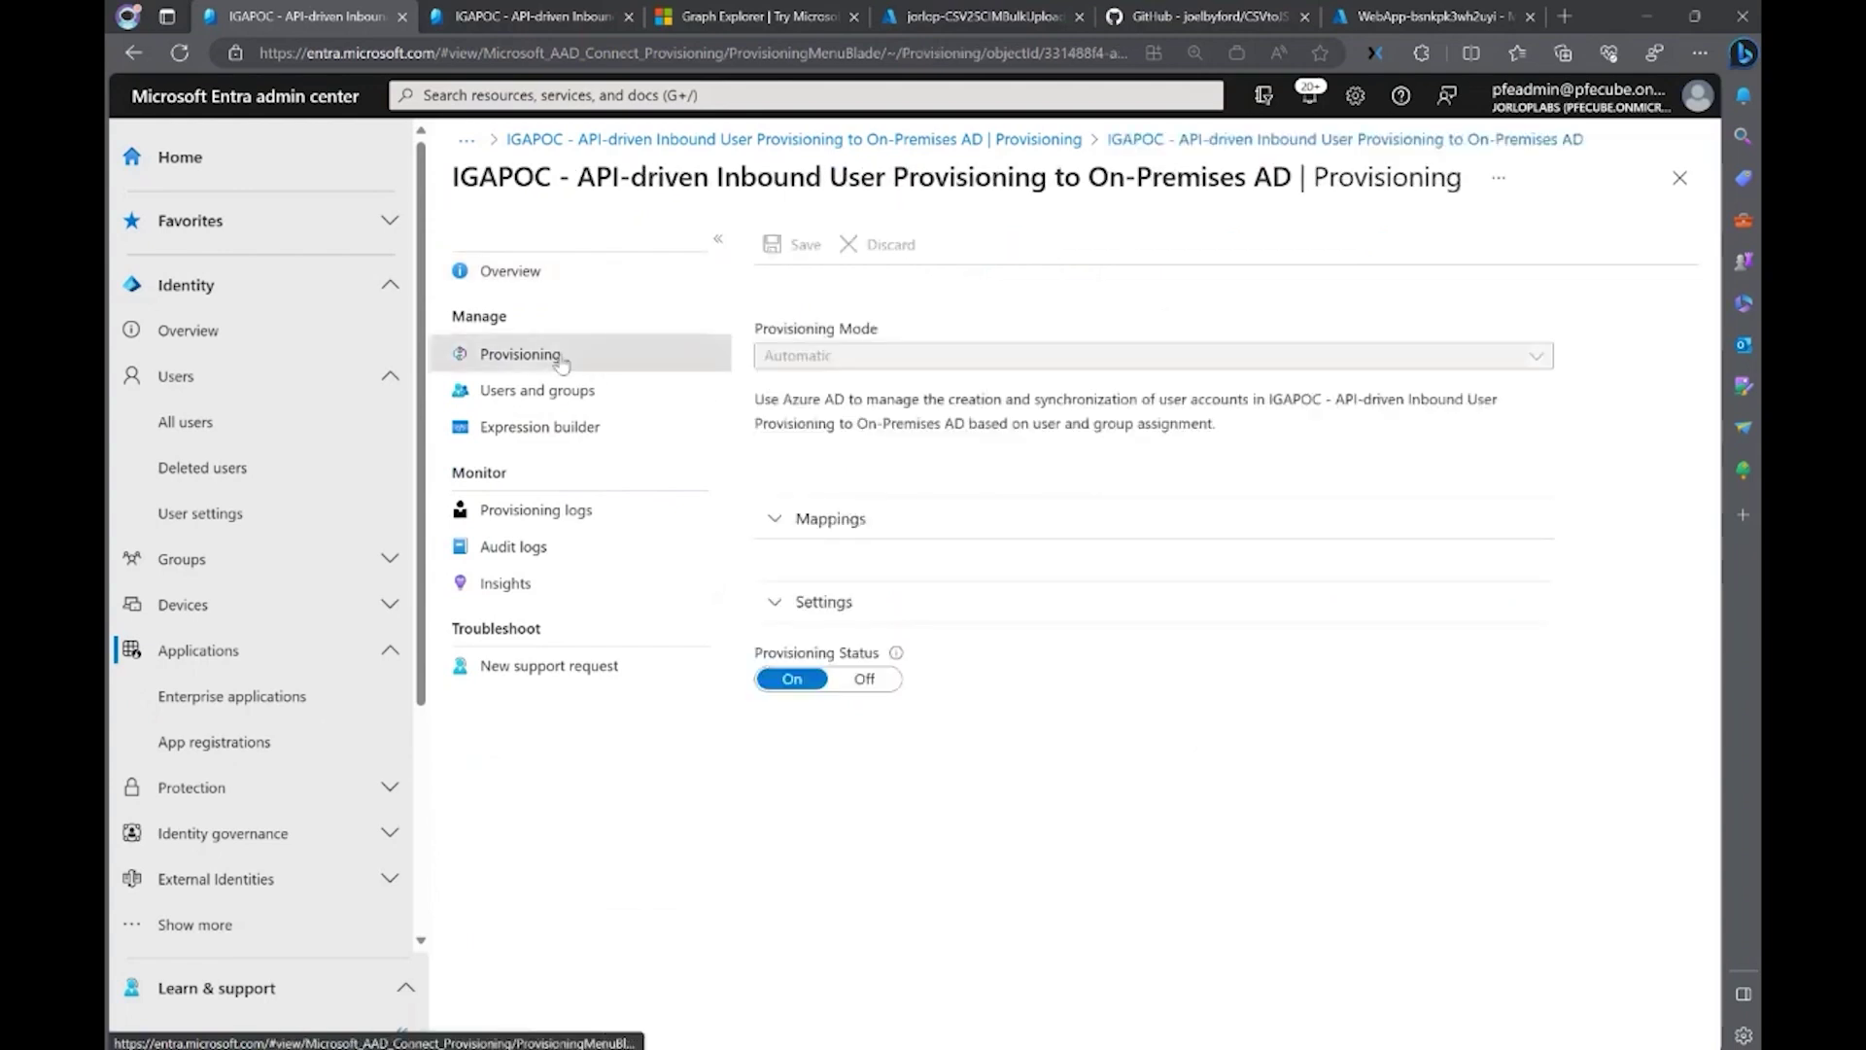
left_click(831, 359)
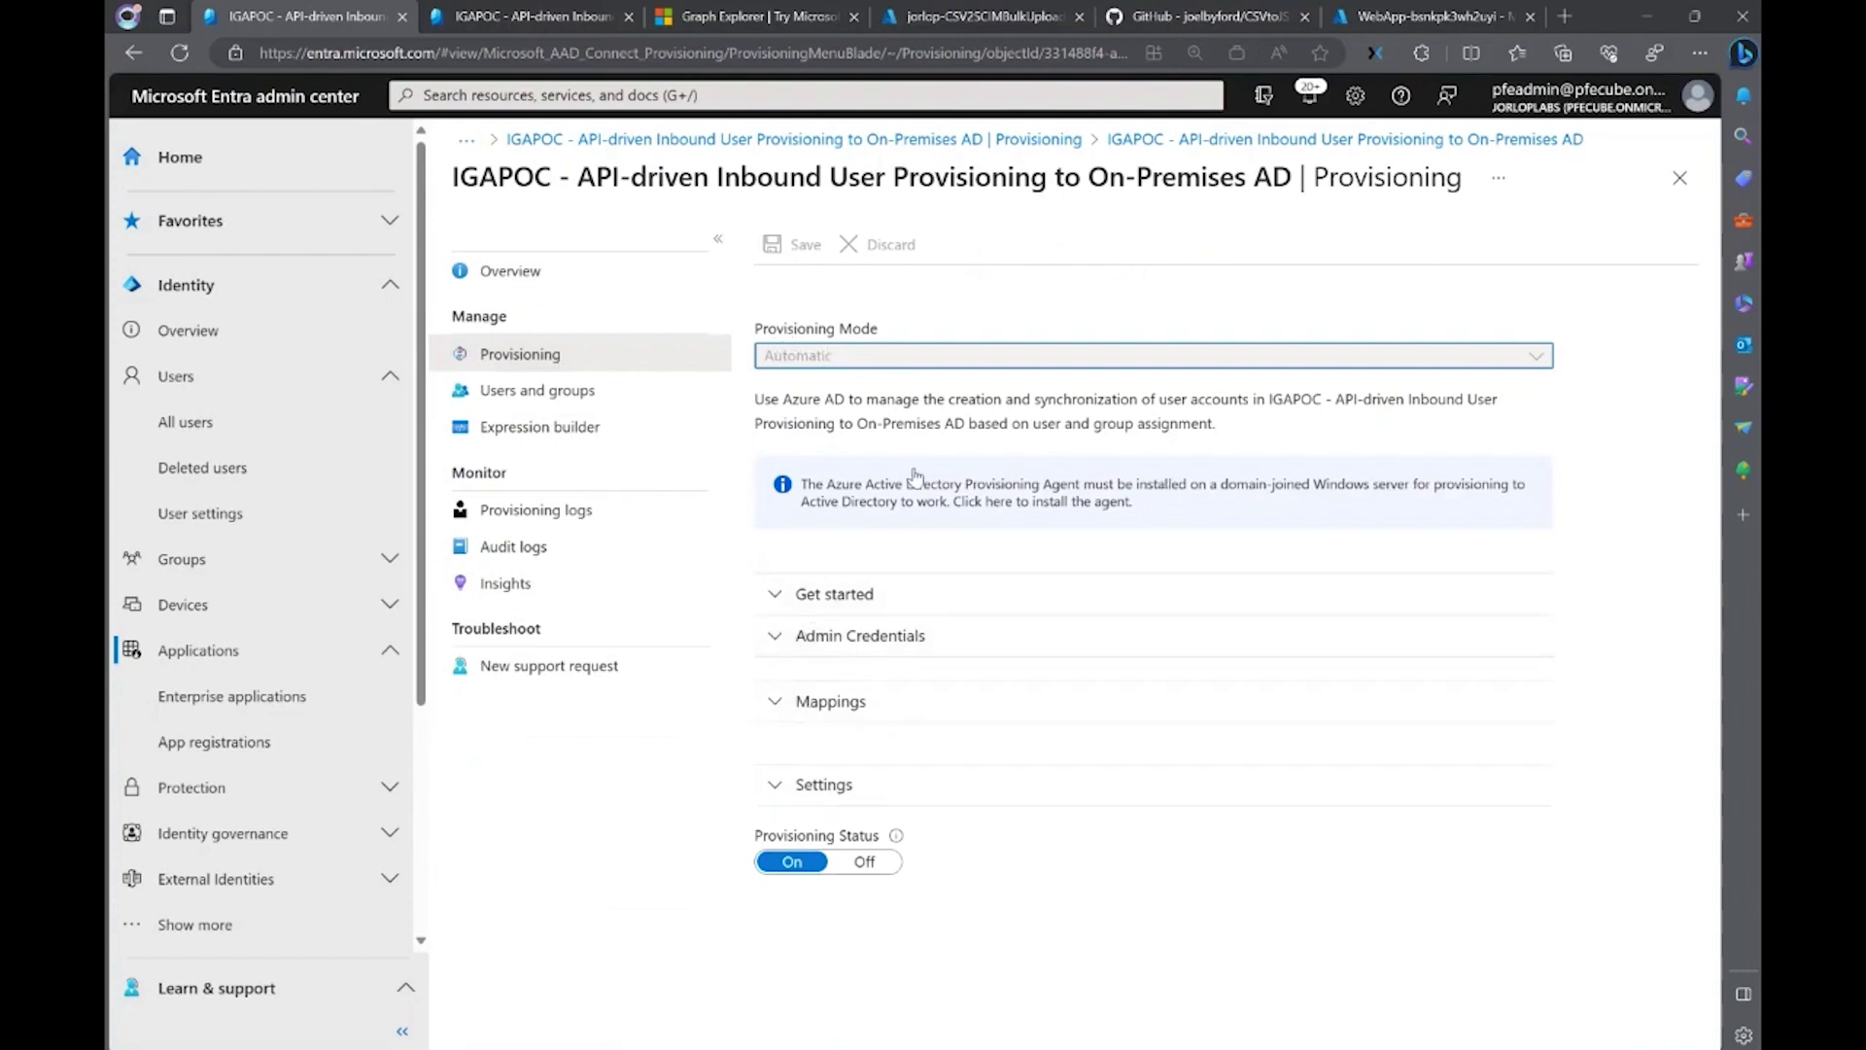
left_click(1029, 495)
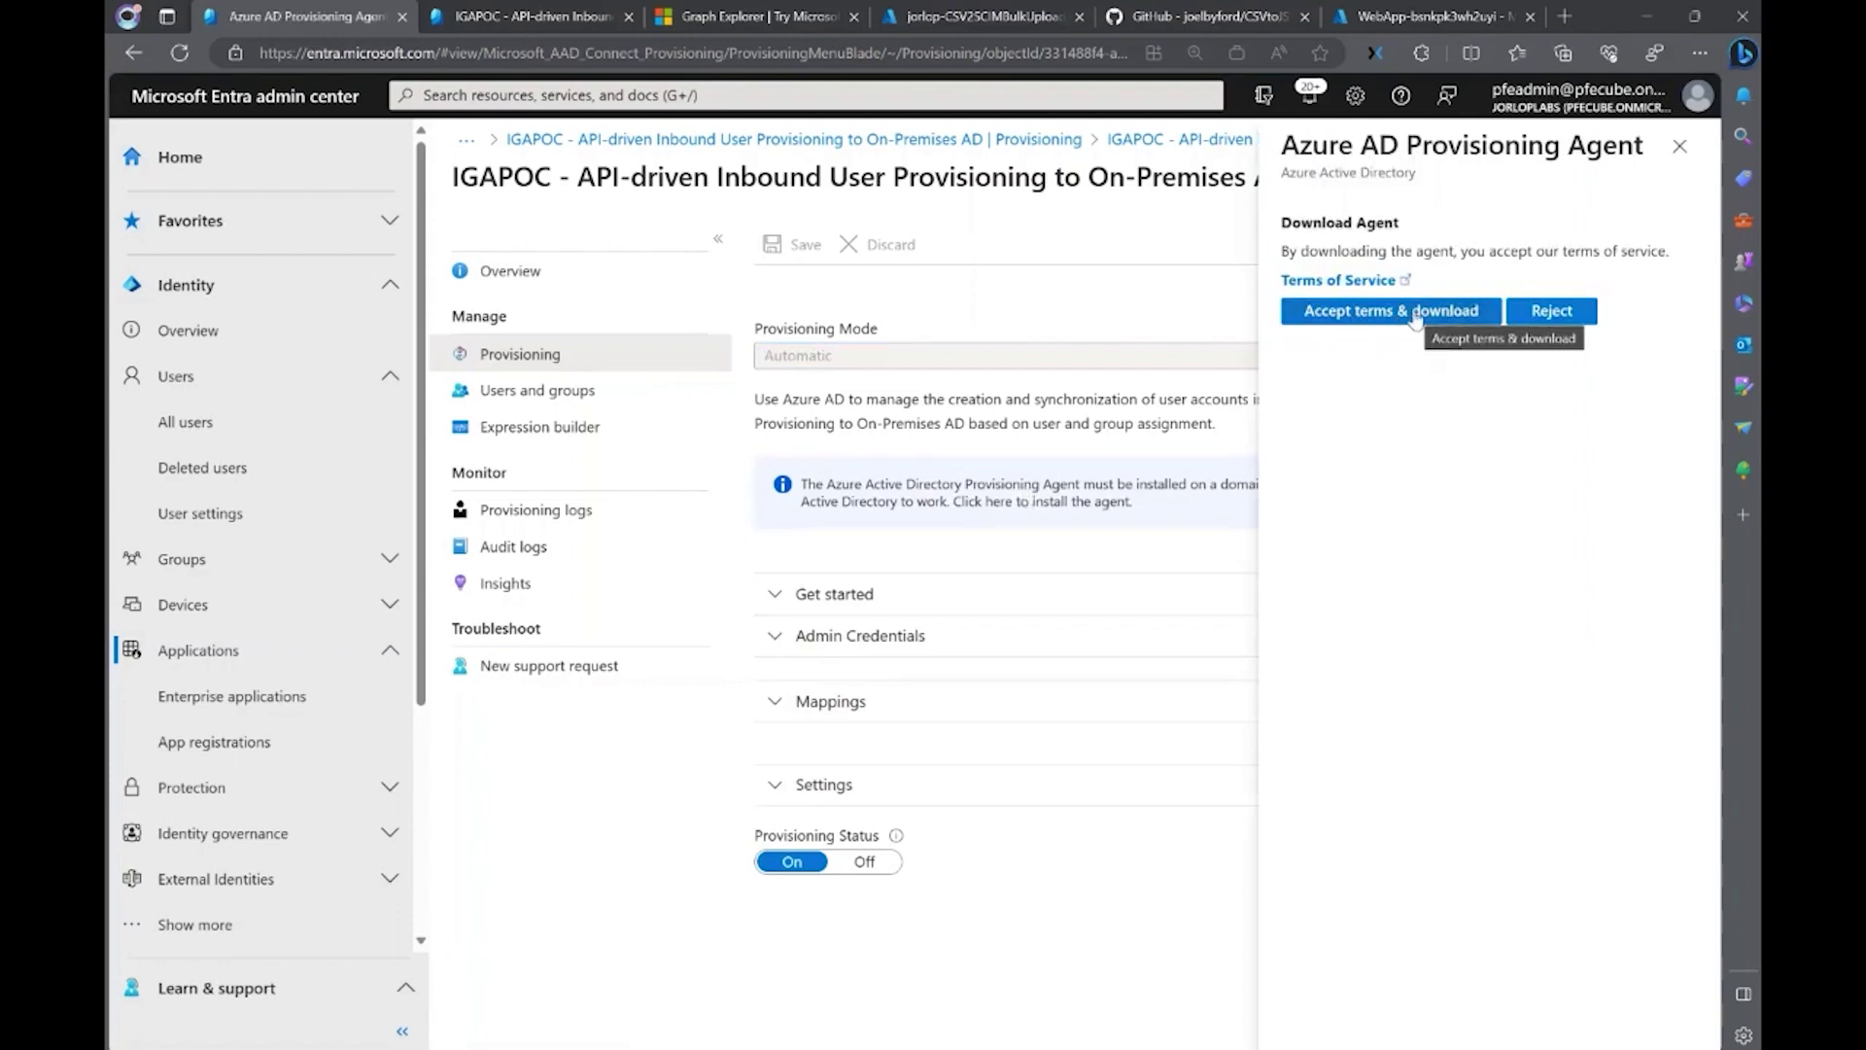
left_click(1414, 313)
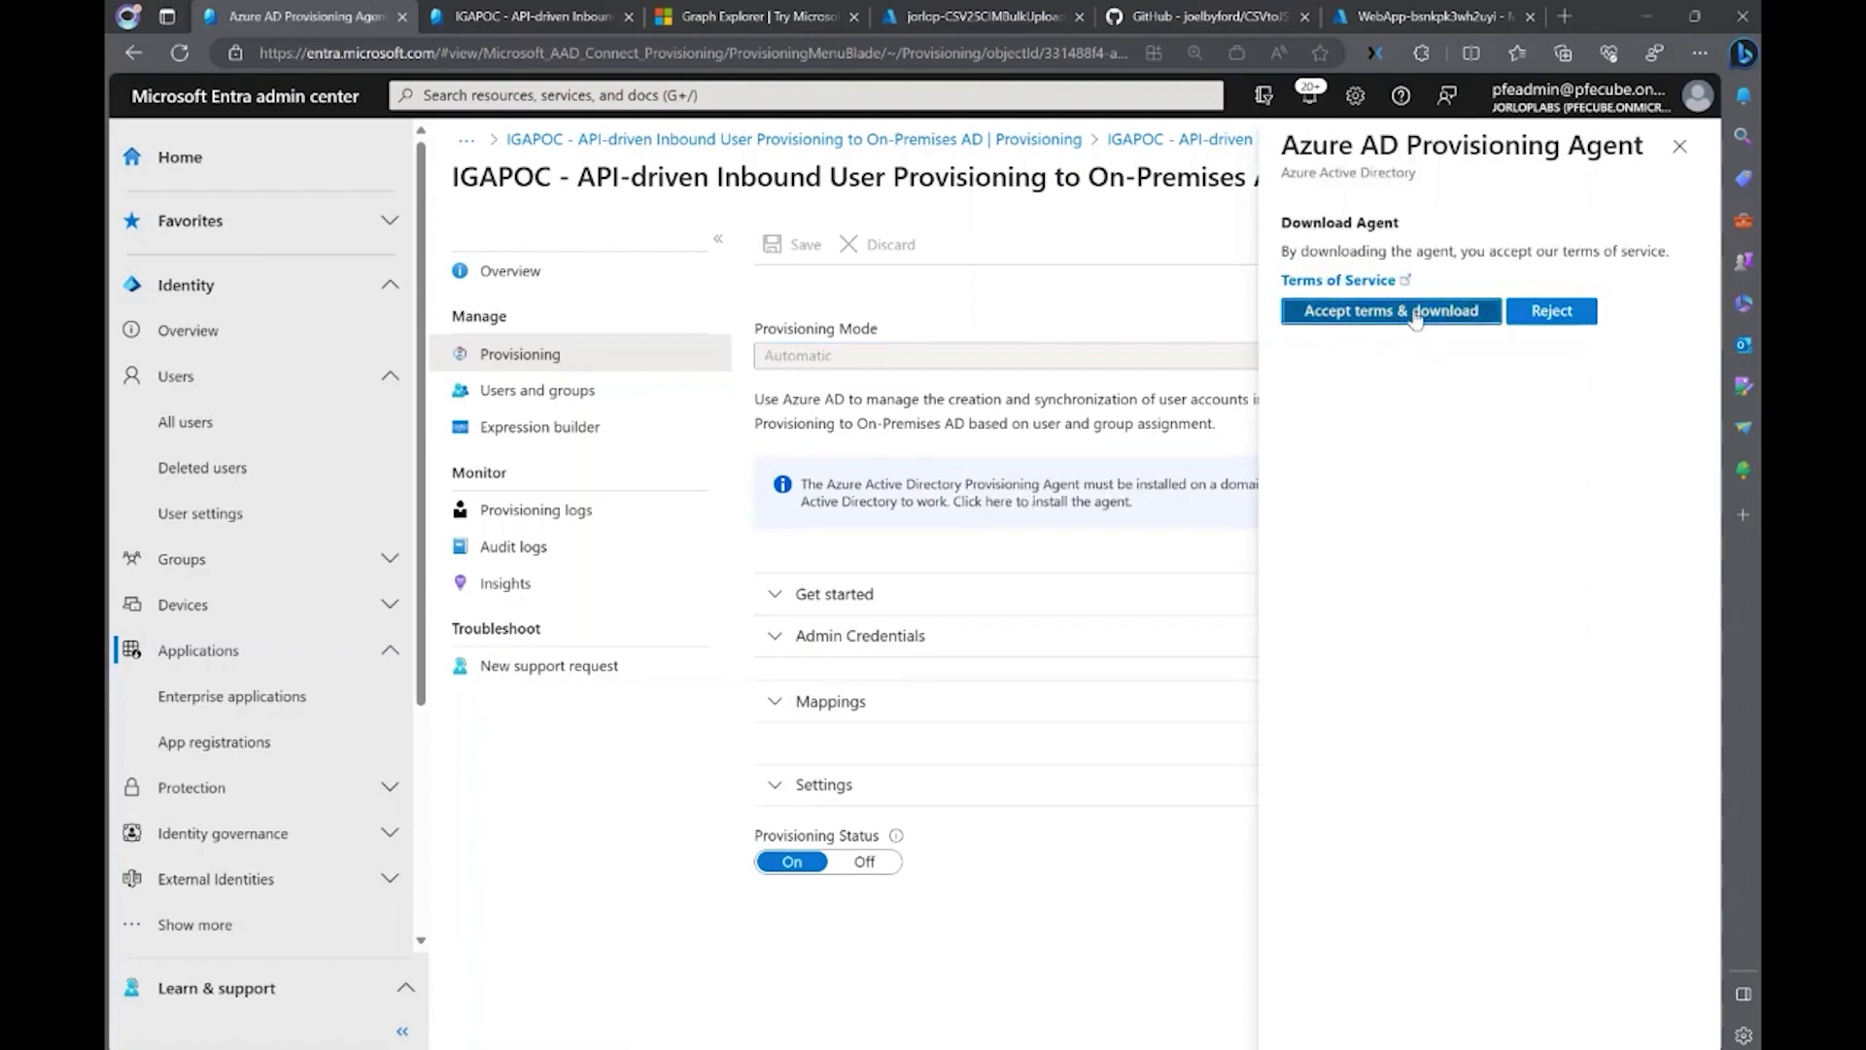
left_click(1685, 154)
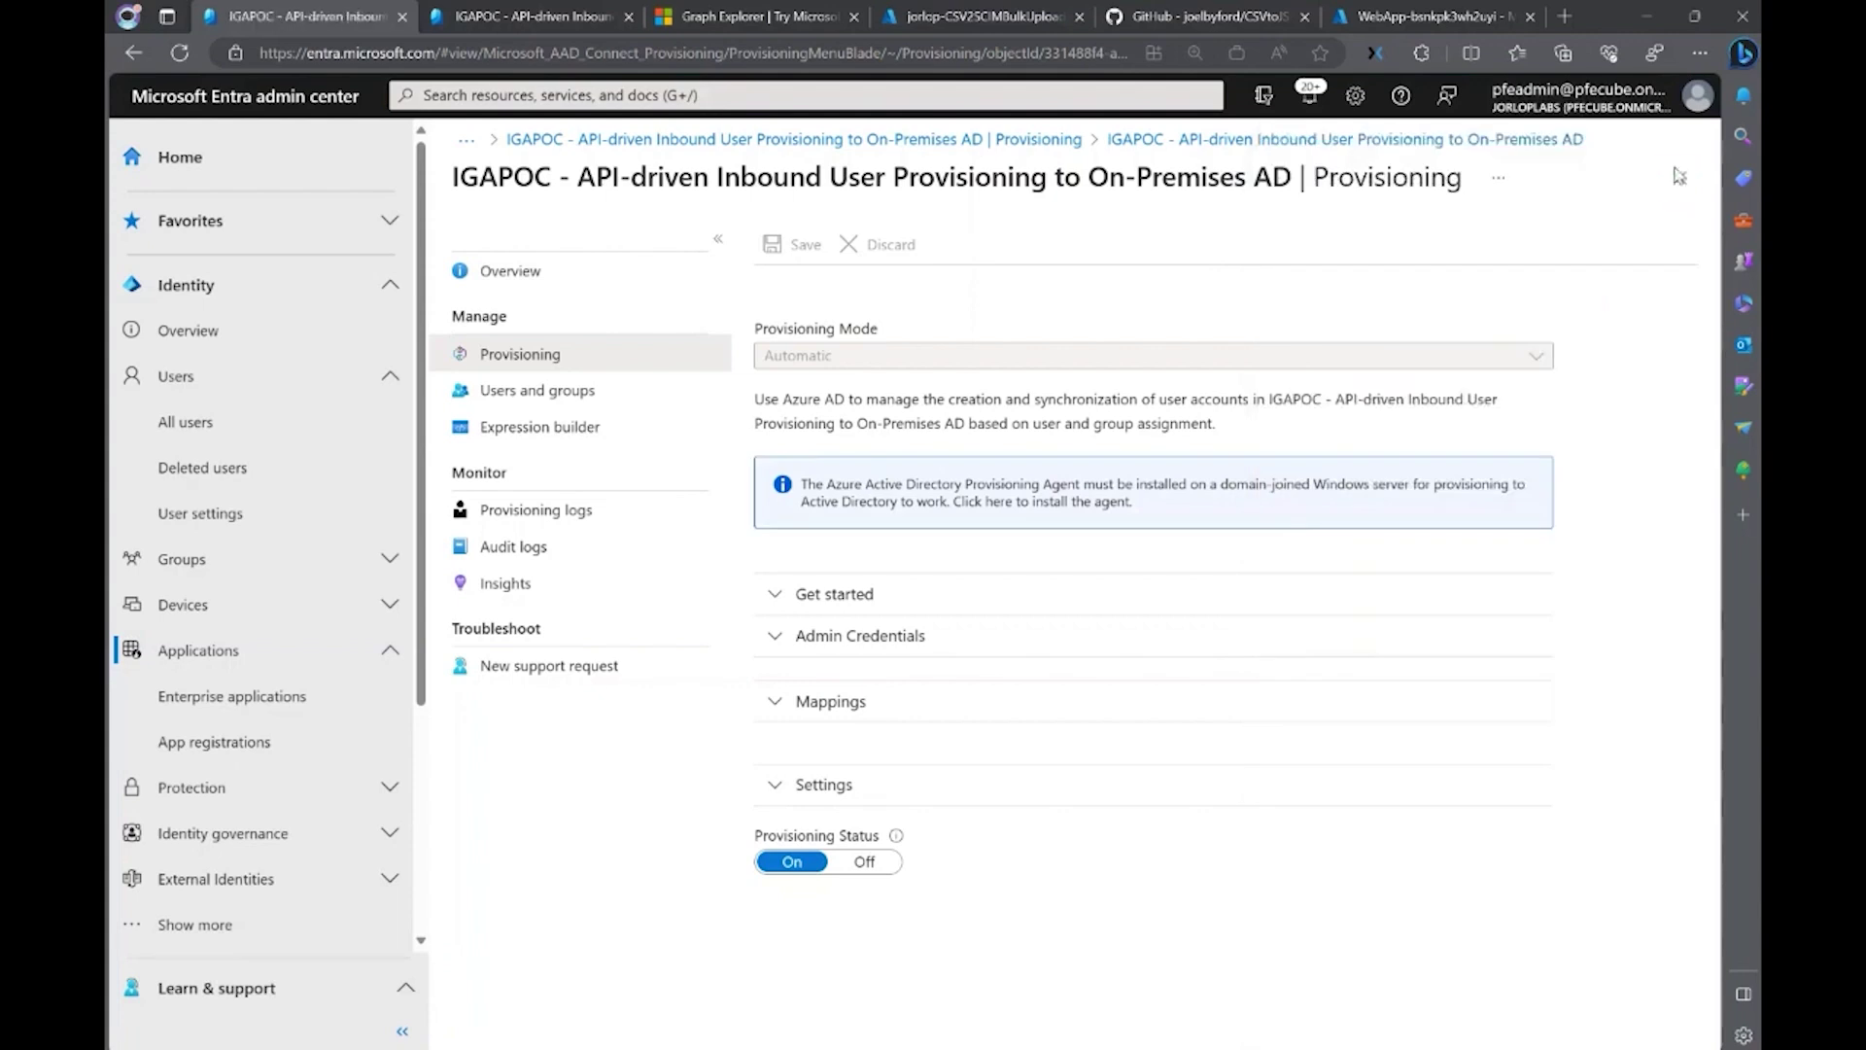
left_click(778, 637)
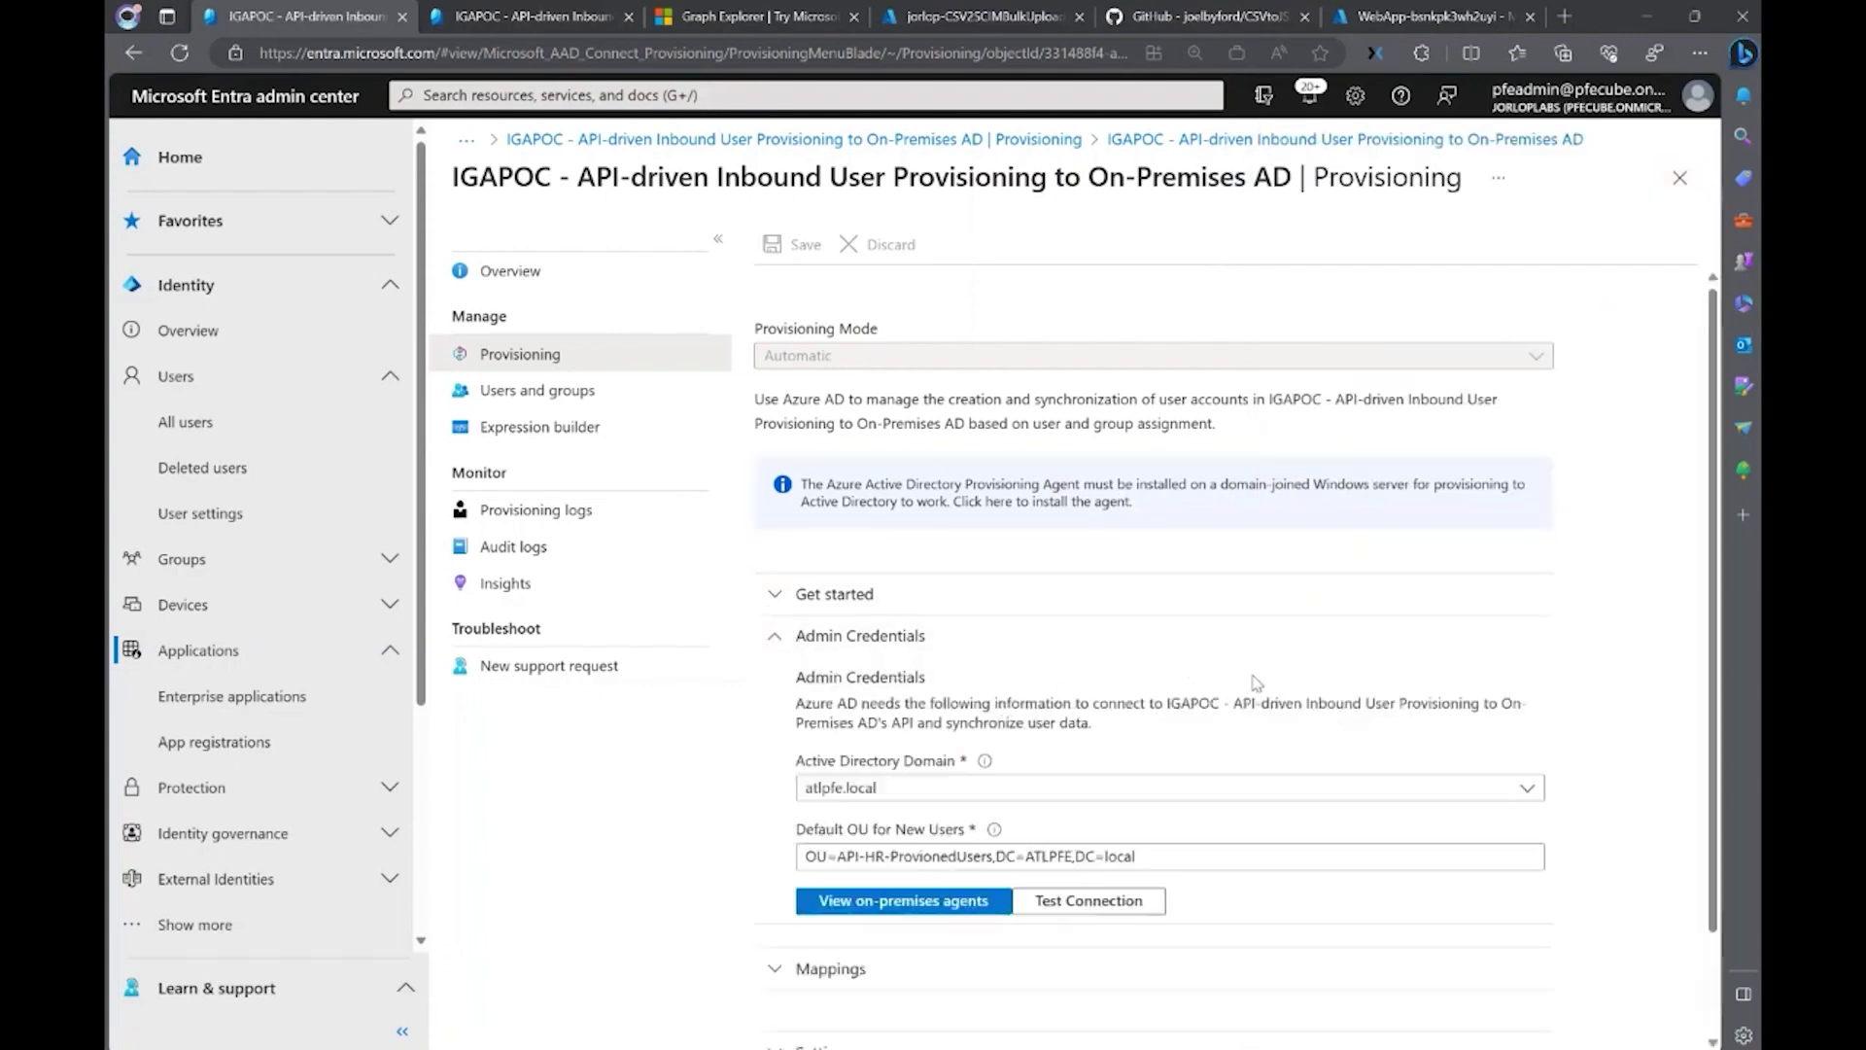
Keep domain atlpfe.local and default OU OU=API-HR-ProvionedUsers,DC=ATLPFE,DC=local, and test the connection successfully.
scroll(1255, 683, "down", 1)
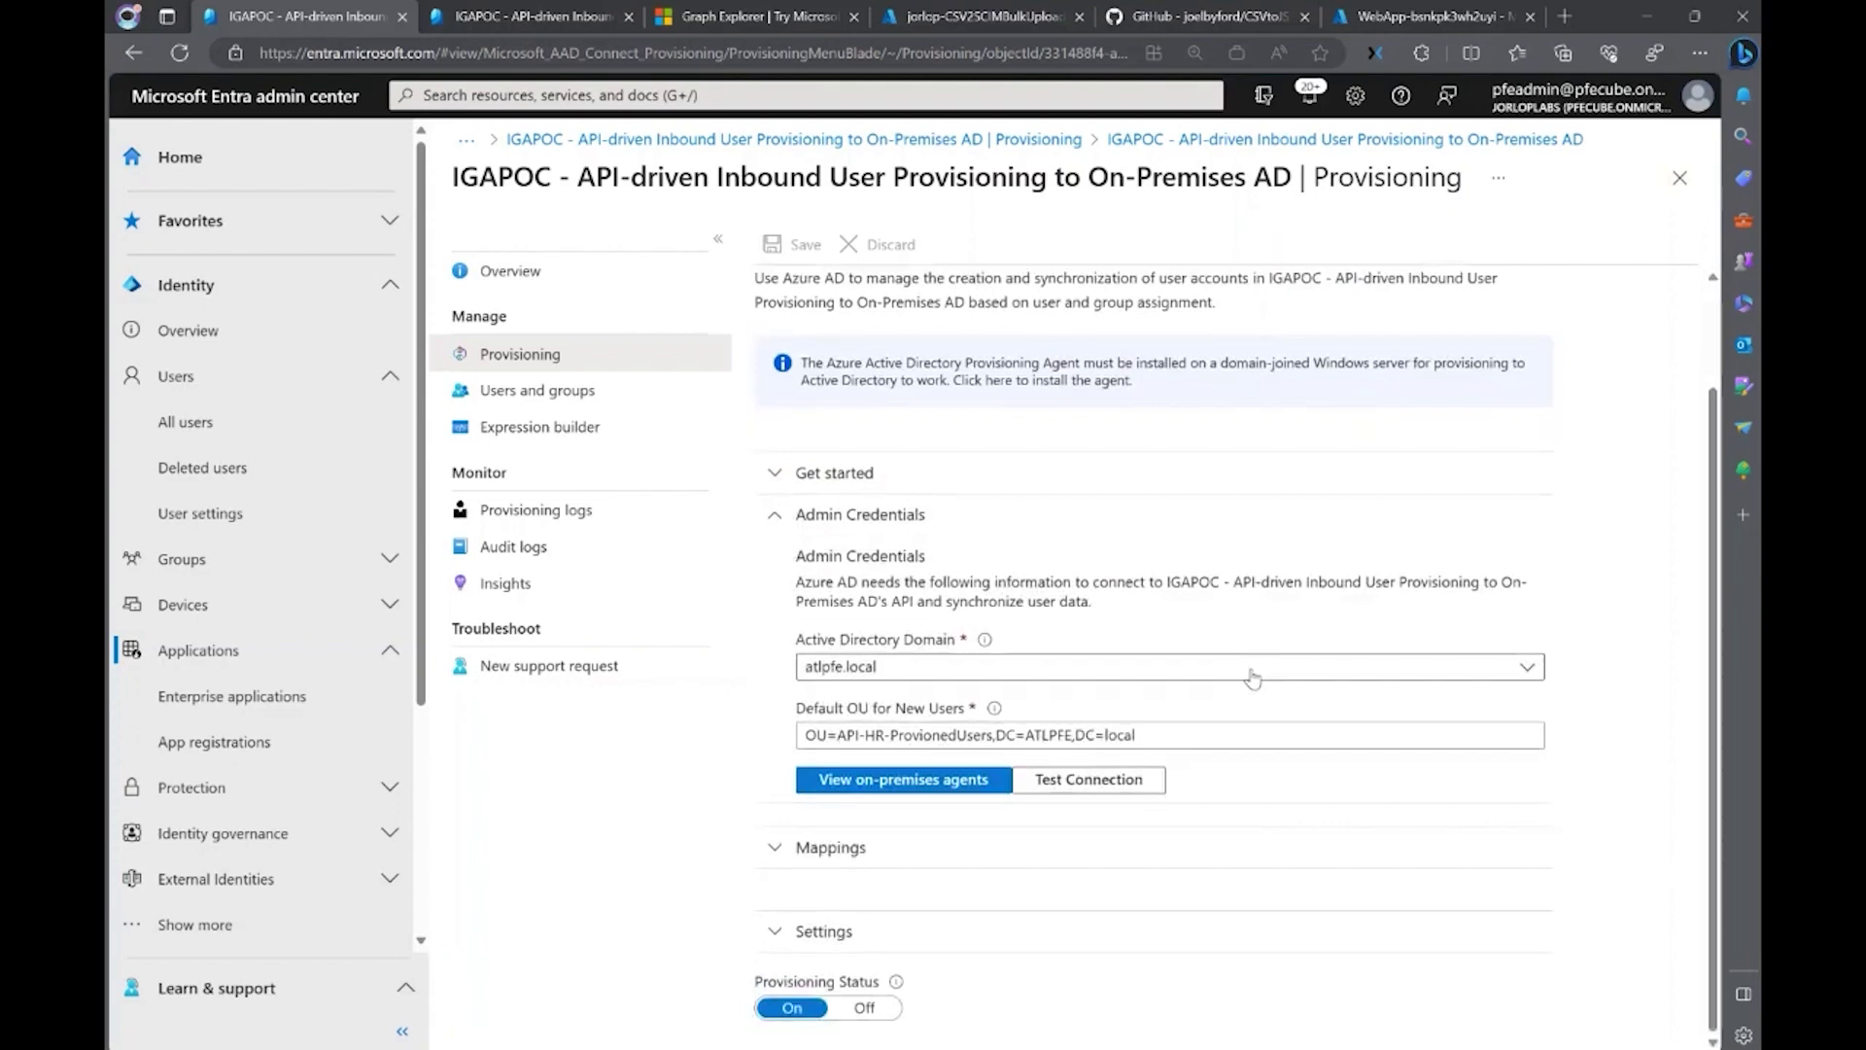
left_click(891, 668)
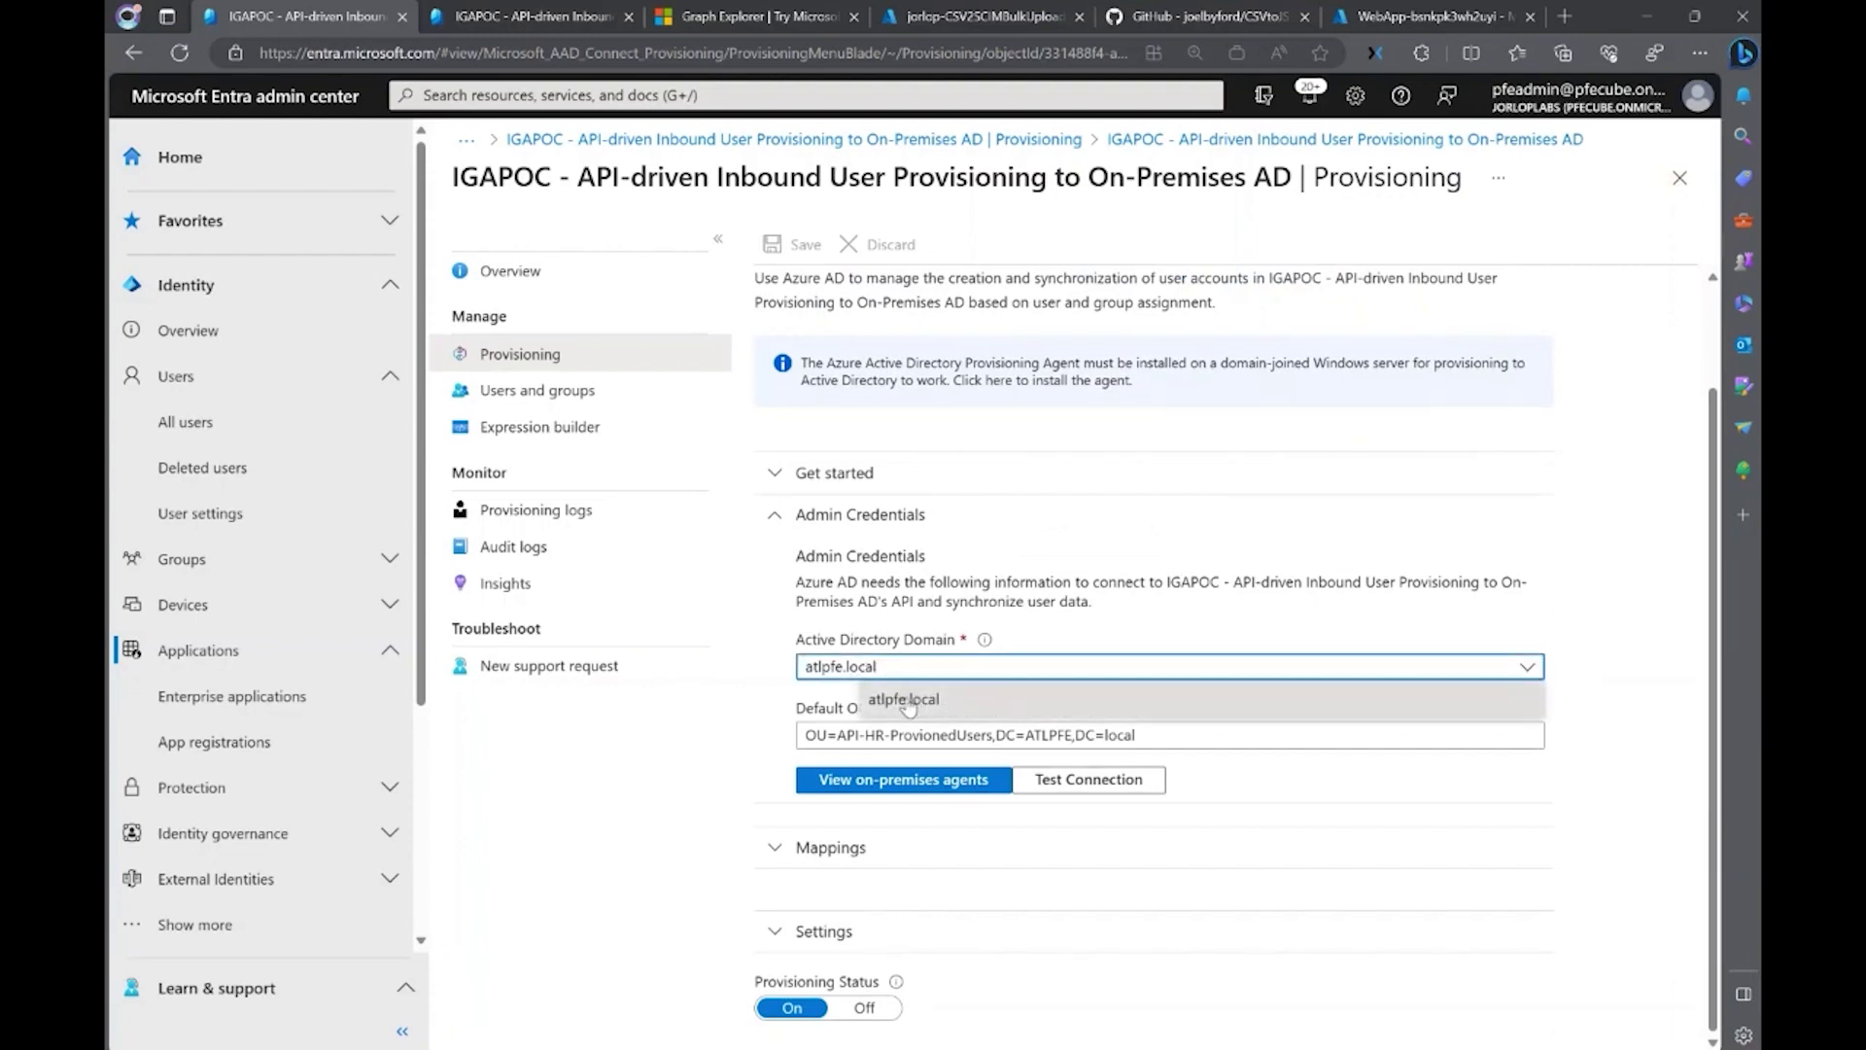
left_click(926, 701)
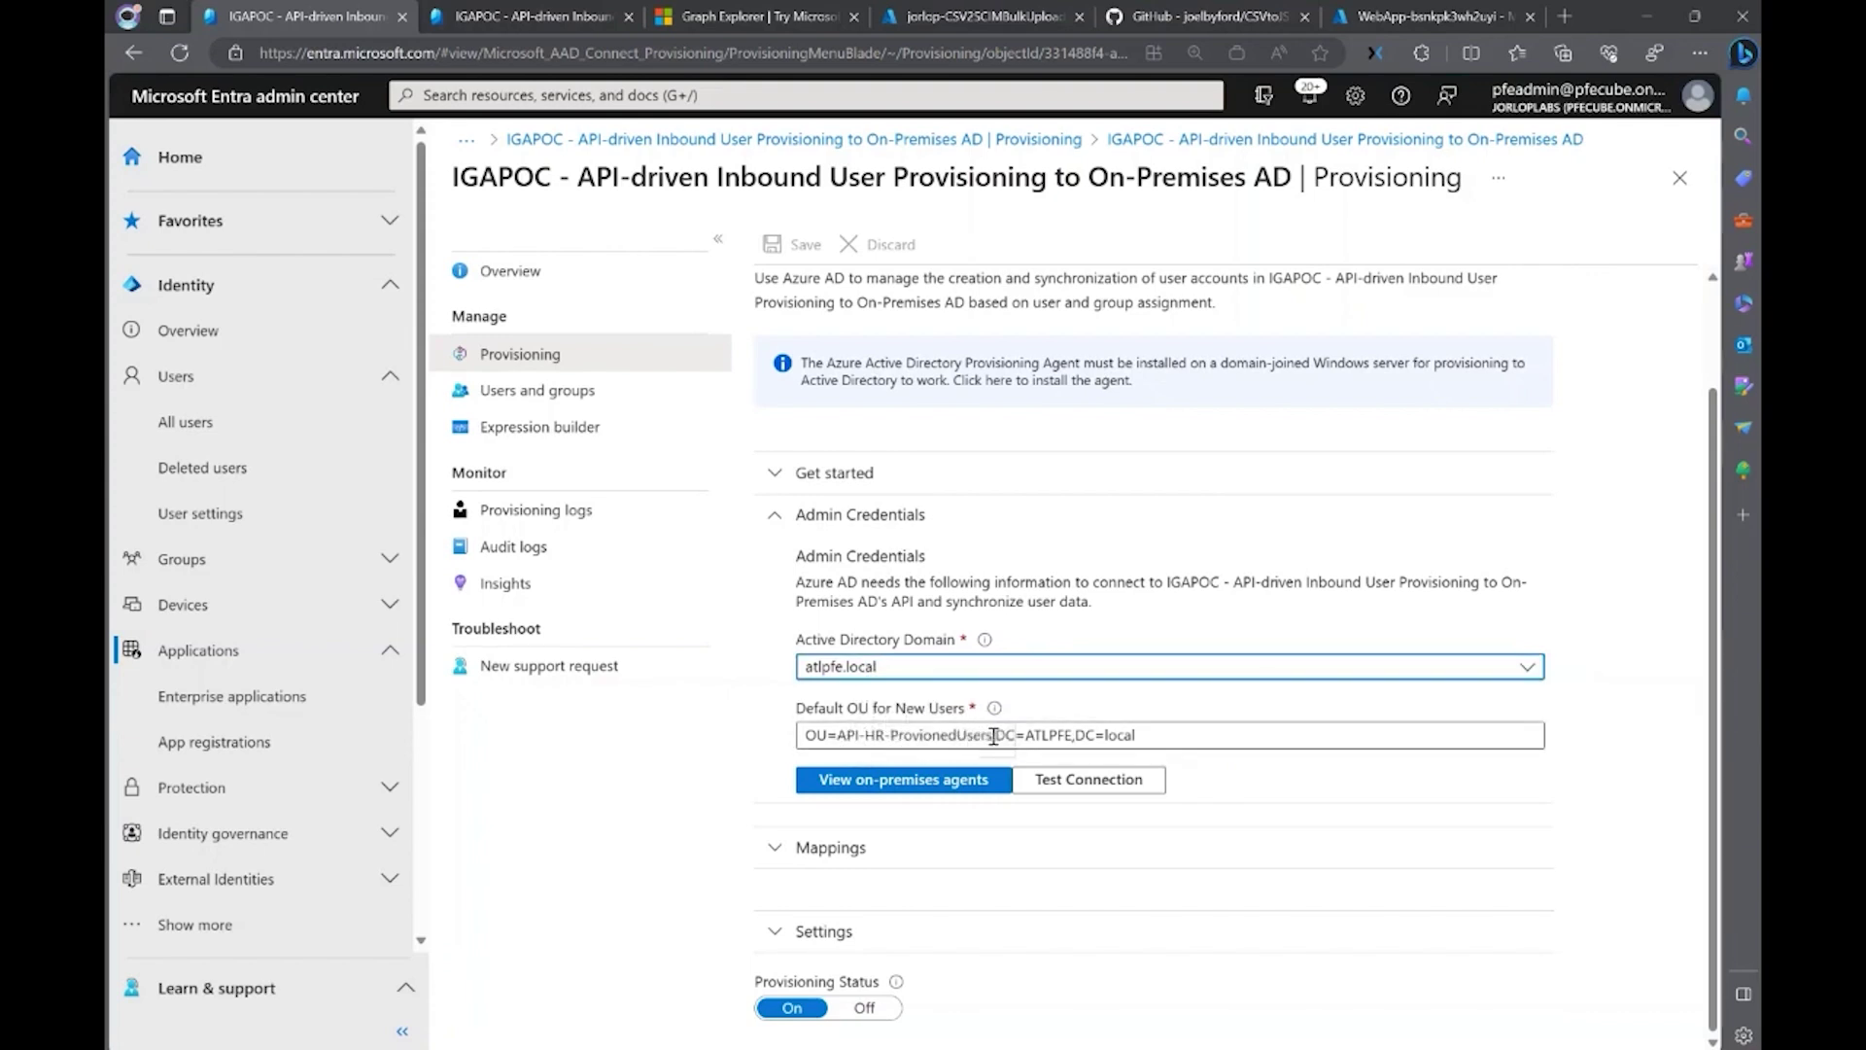
left_click_drag(993, 736, 782, 739)
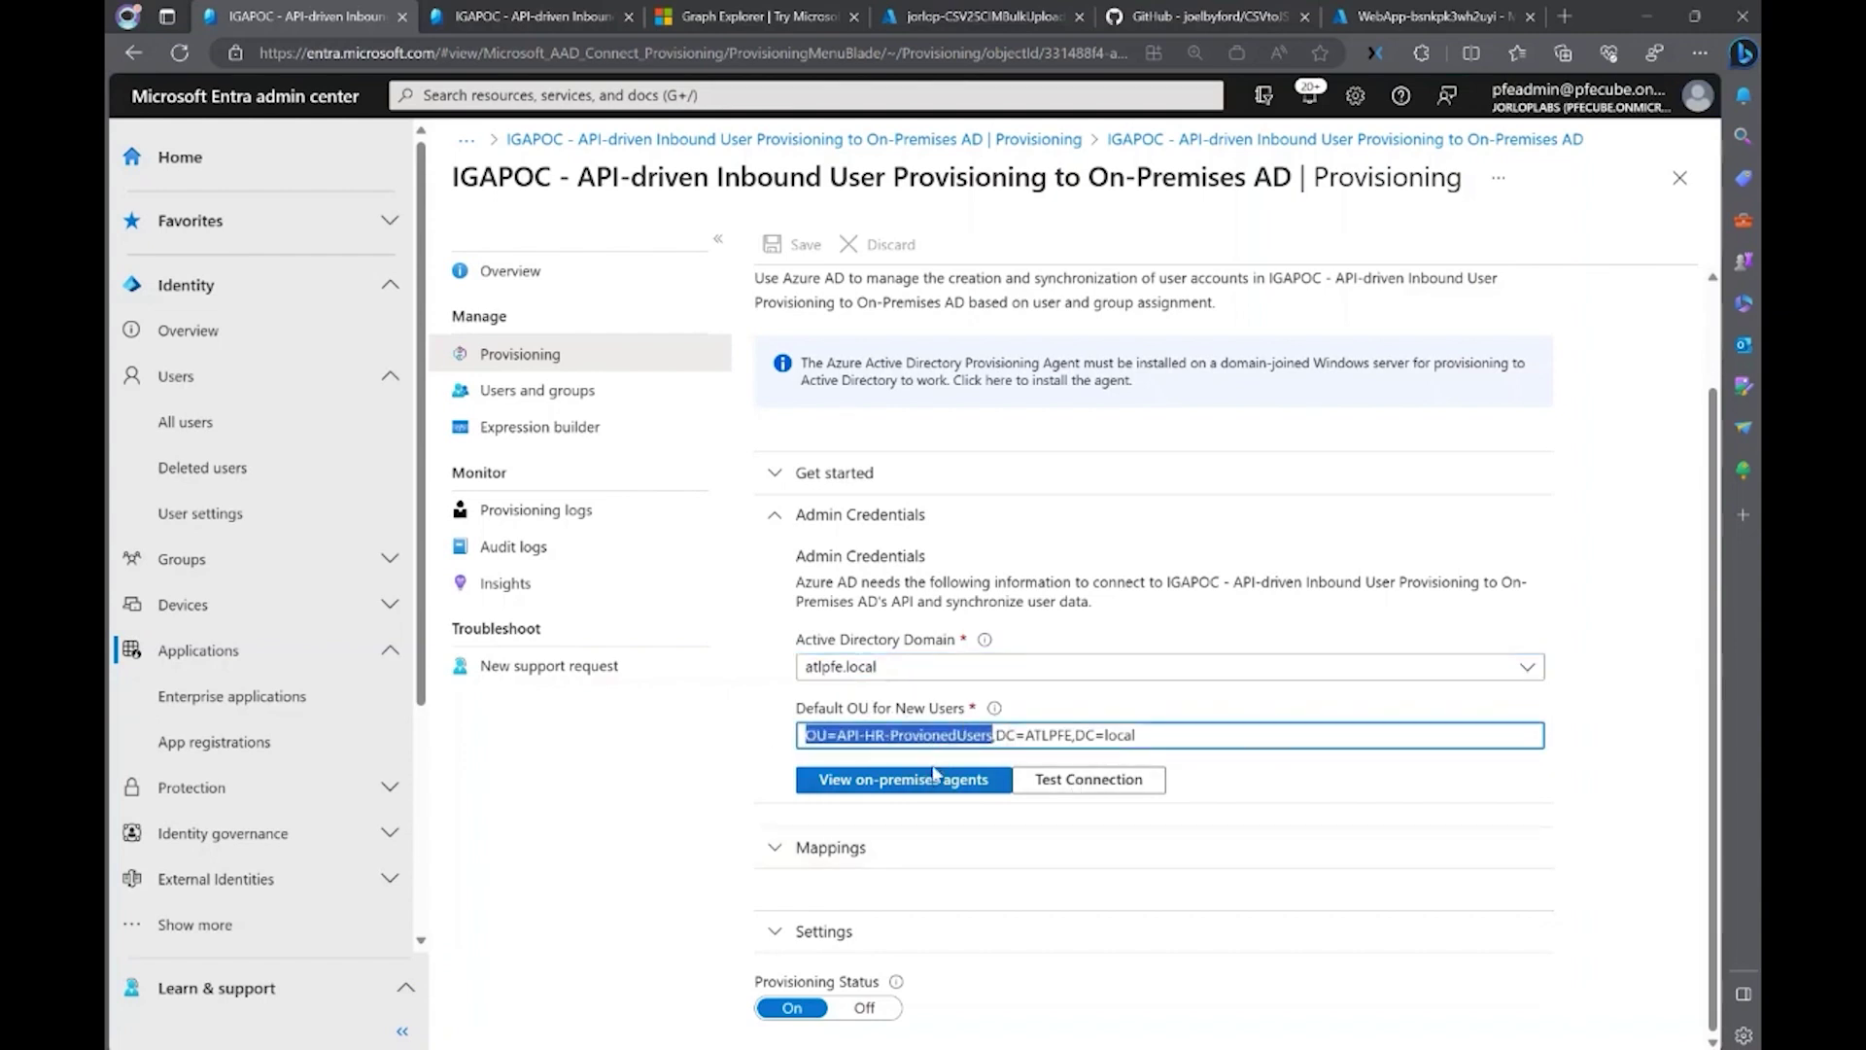
left_click(1581, 683)
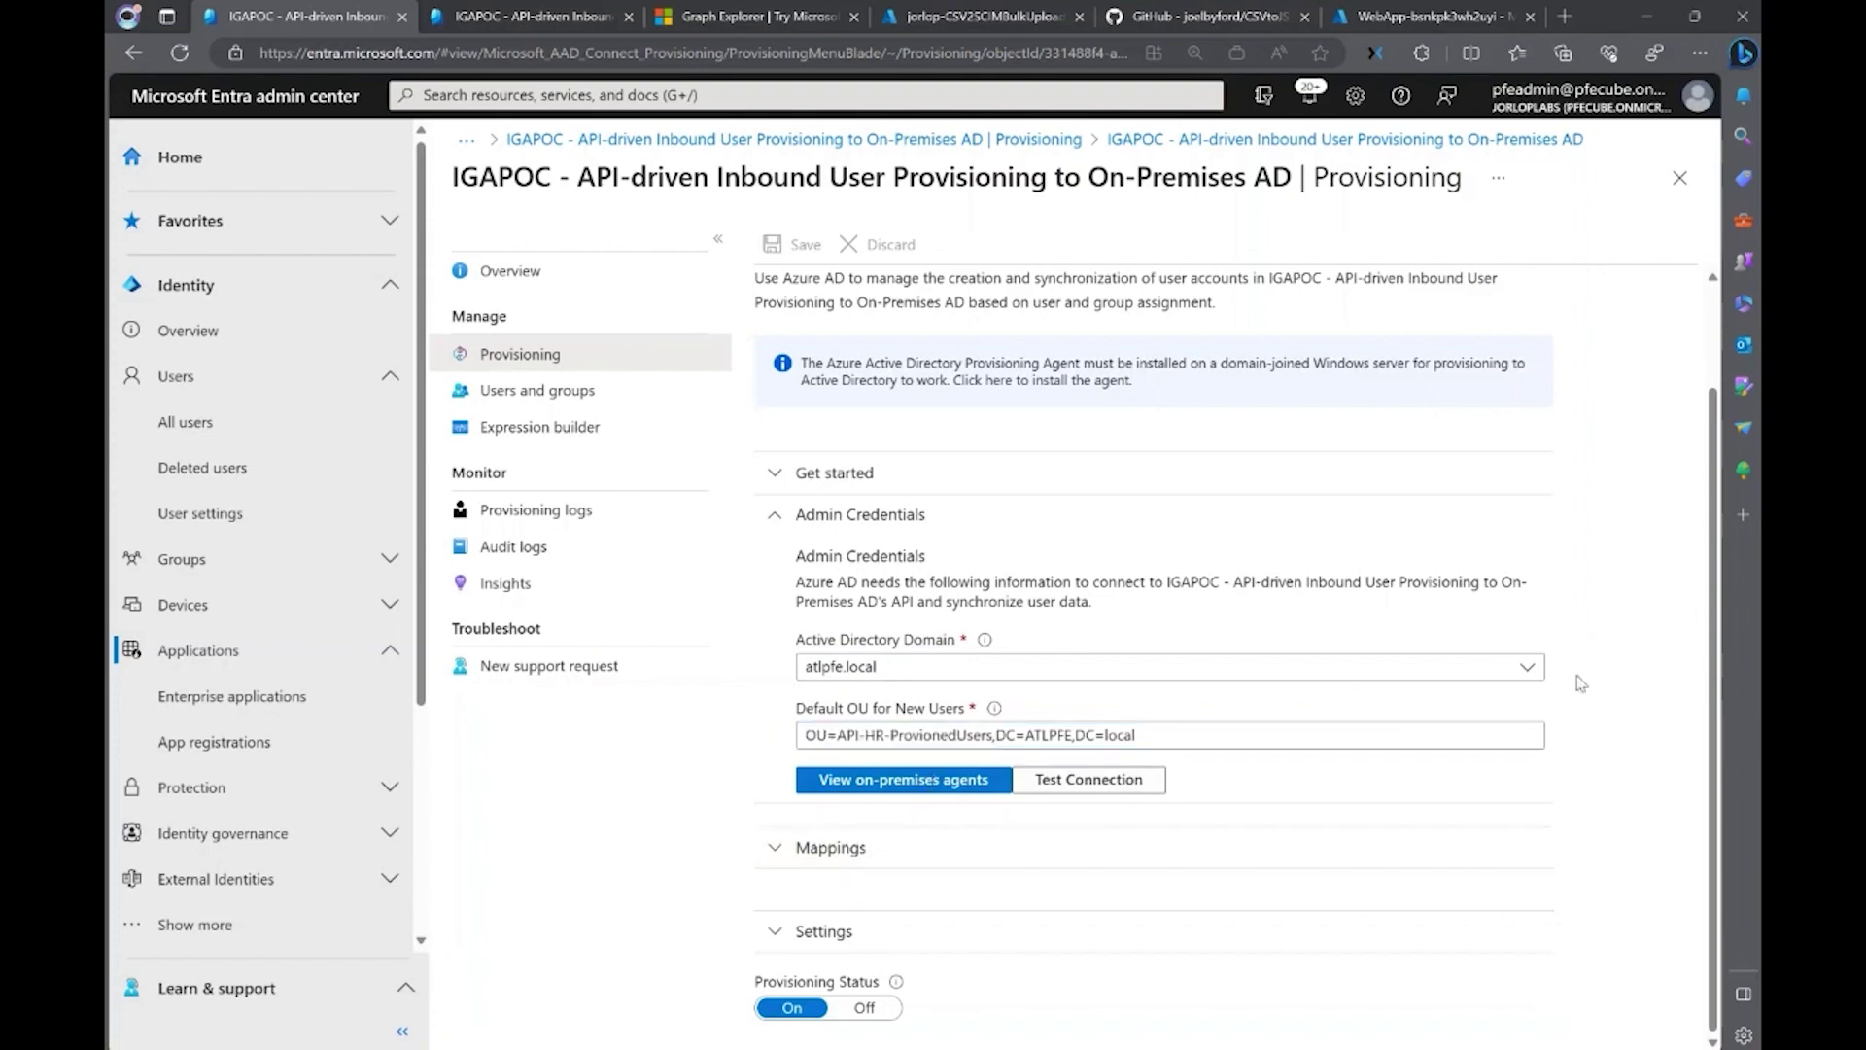
left_click(1077, 783)
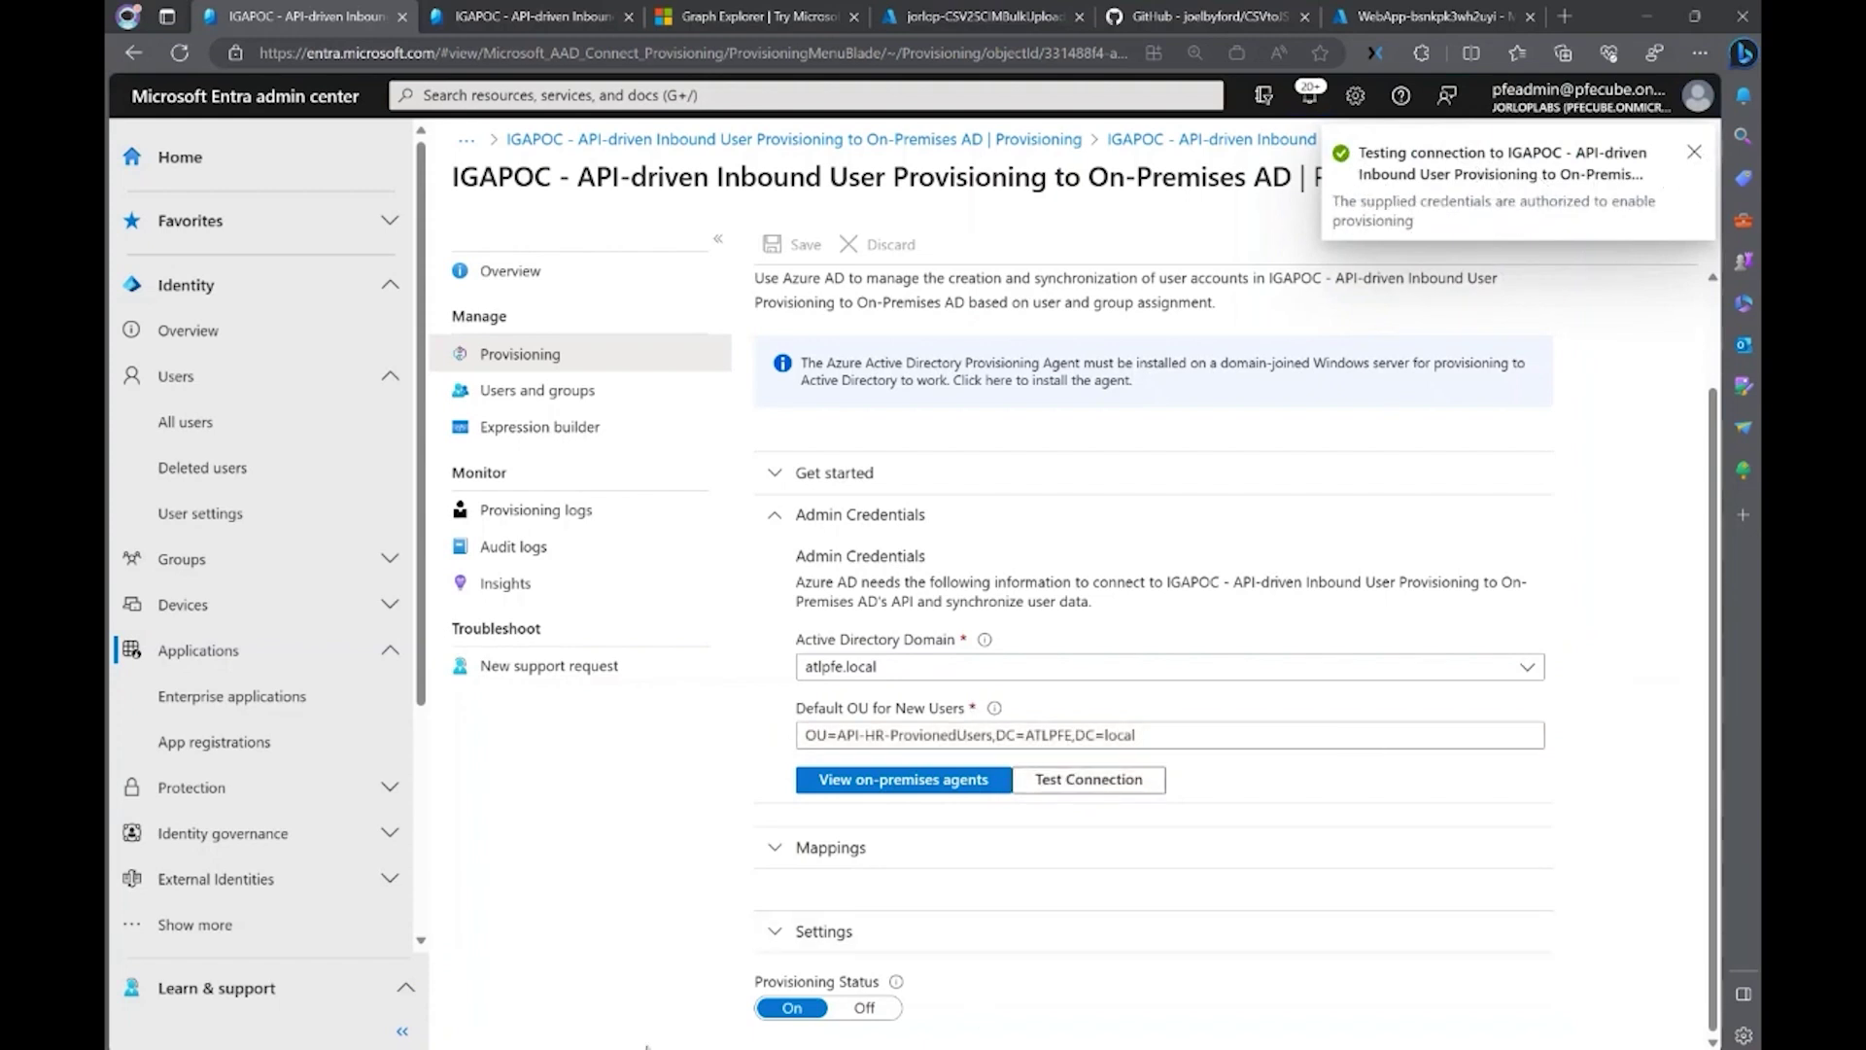
left_click(1694, 151)
Review the Provision API attribute mappings and begin adding a new mapping.
left_click(775, 848)
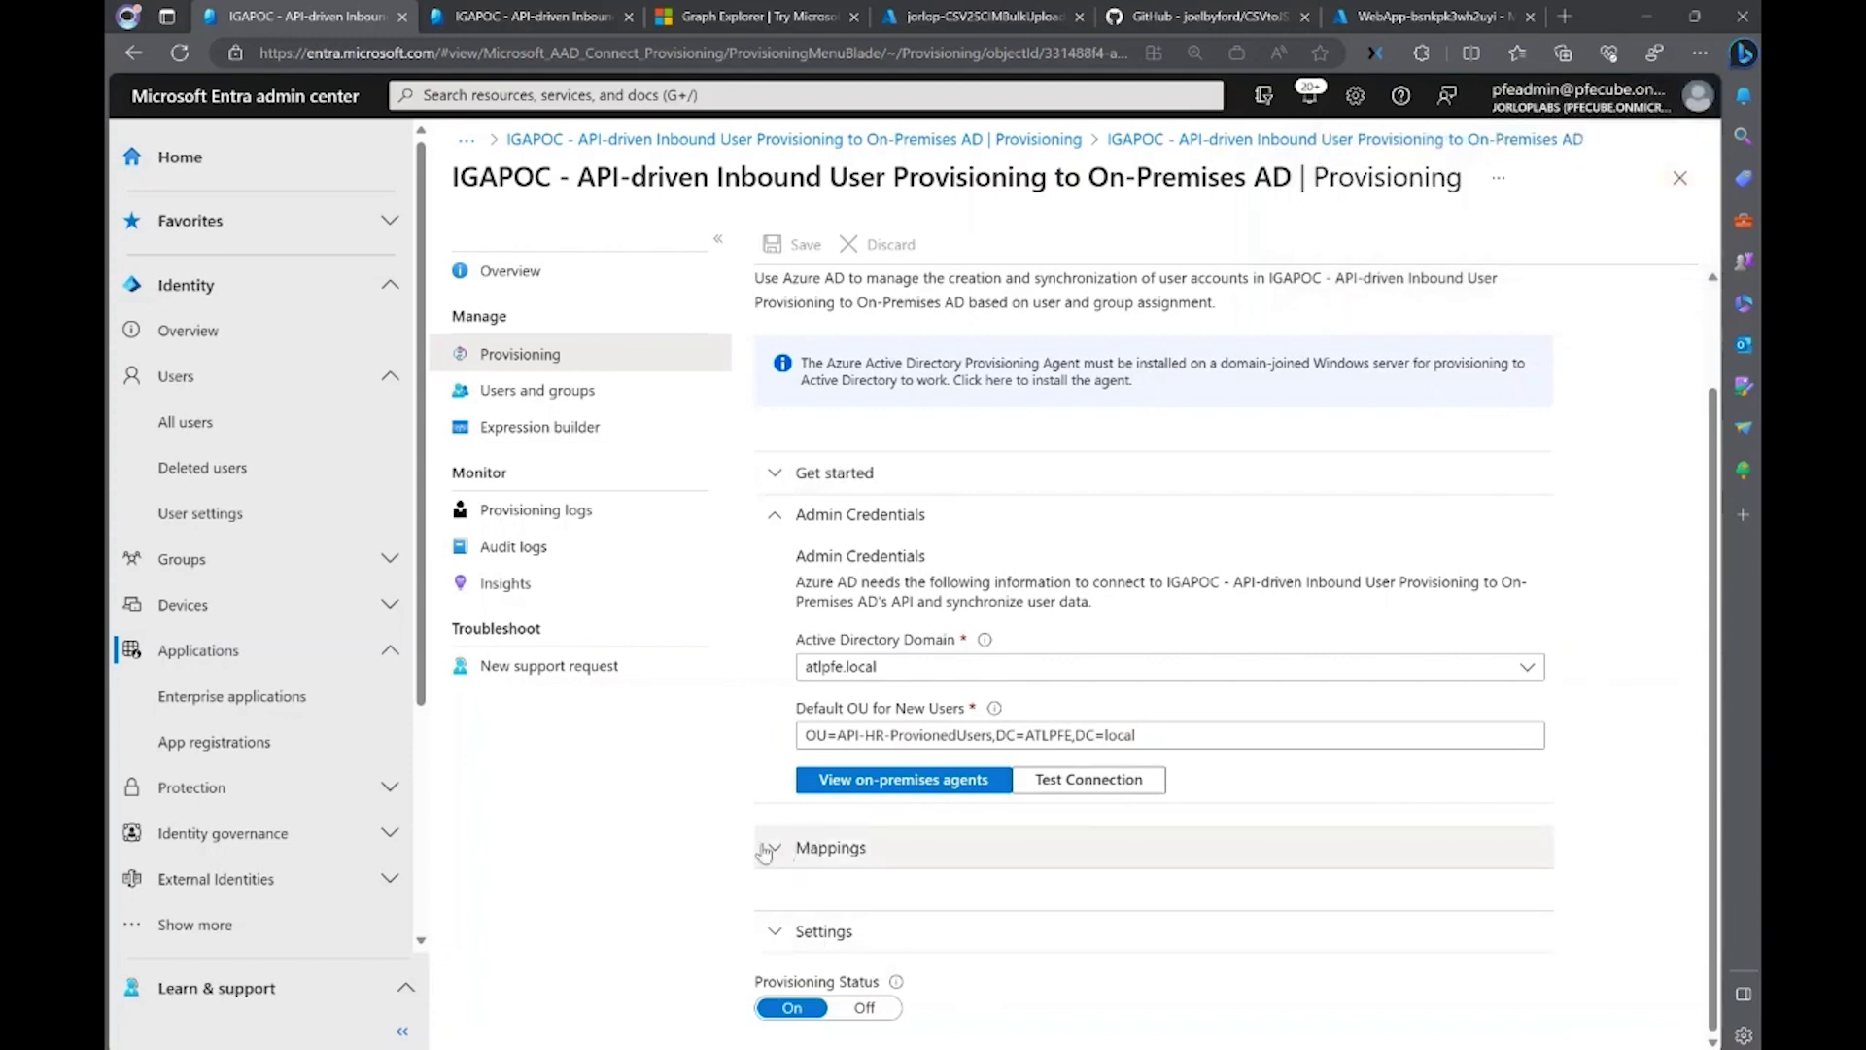
scroll(1295, 516, "down", 2)
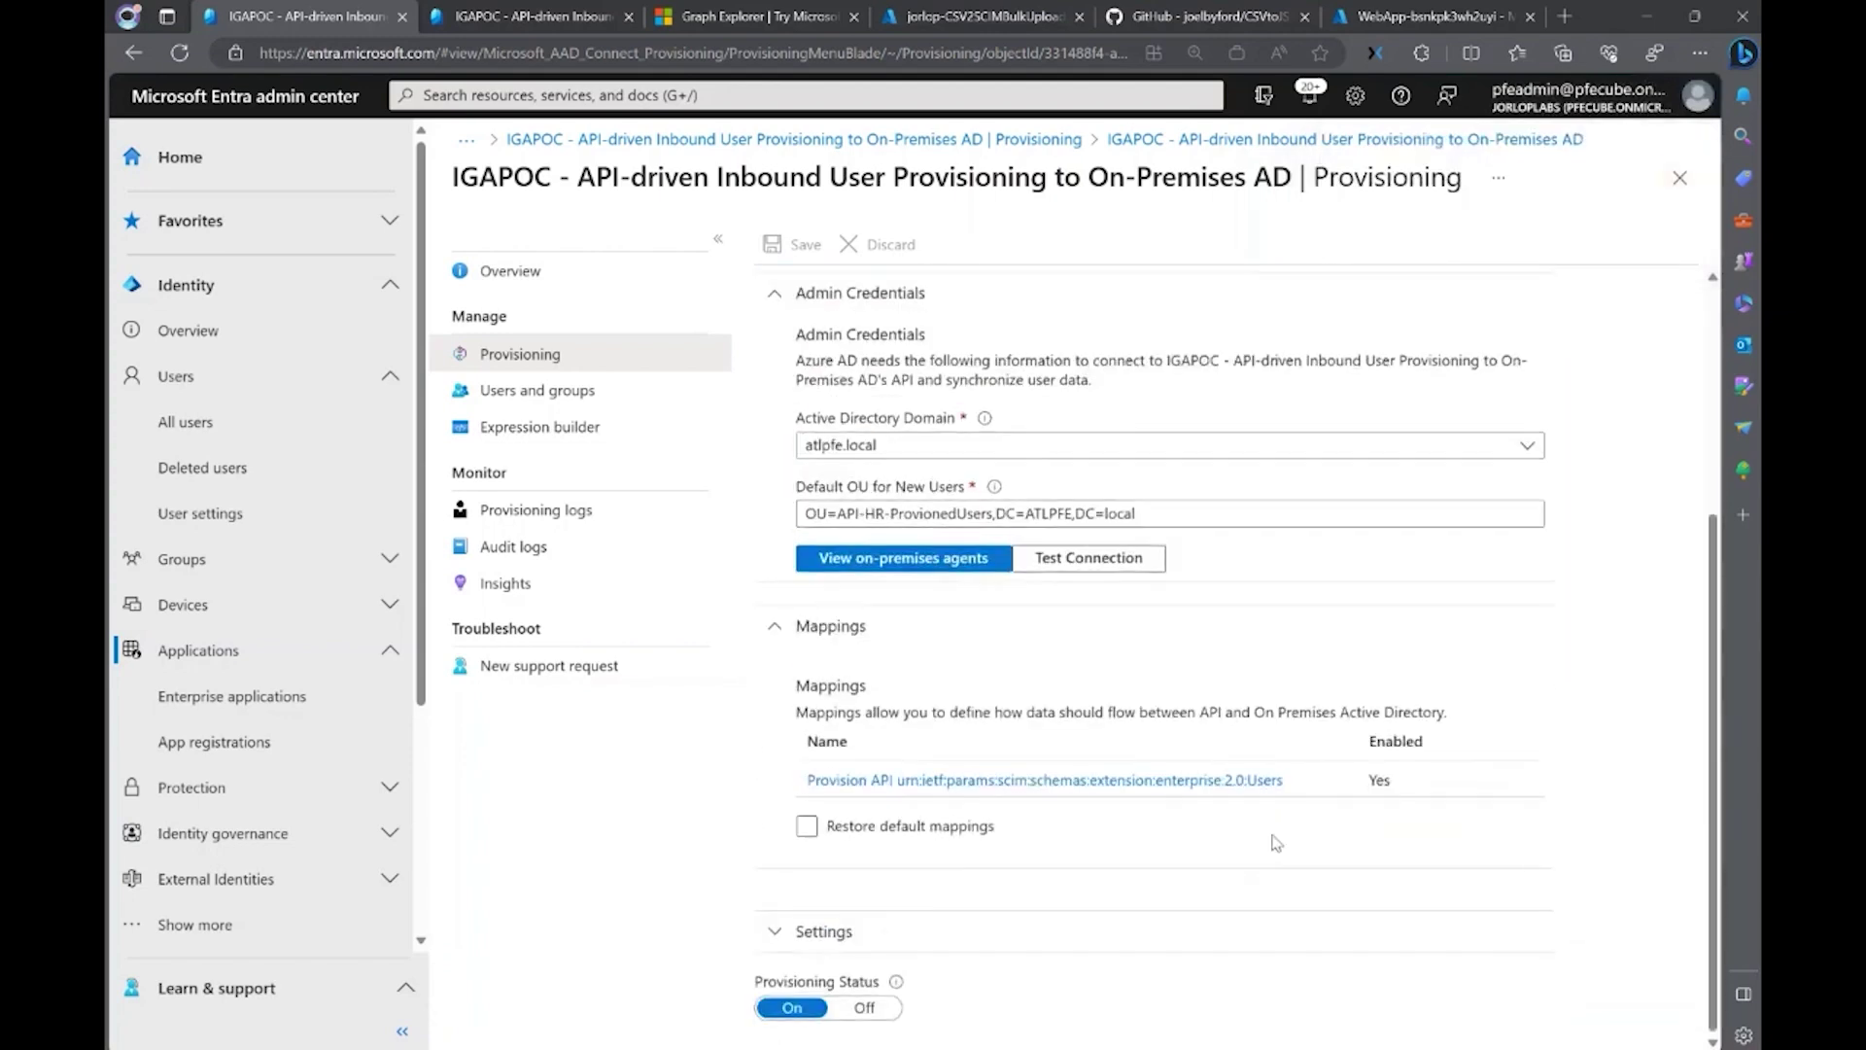
left_click(1086, 780)
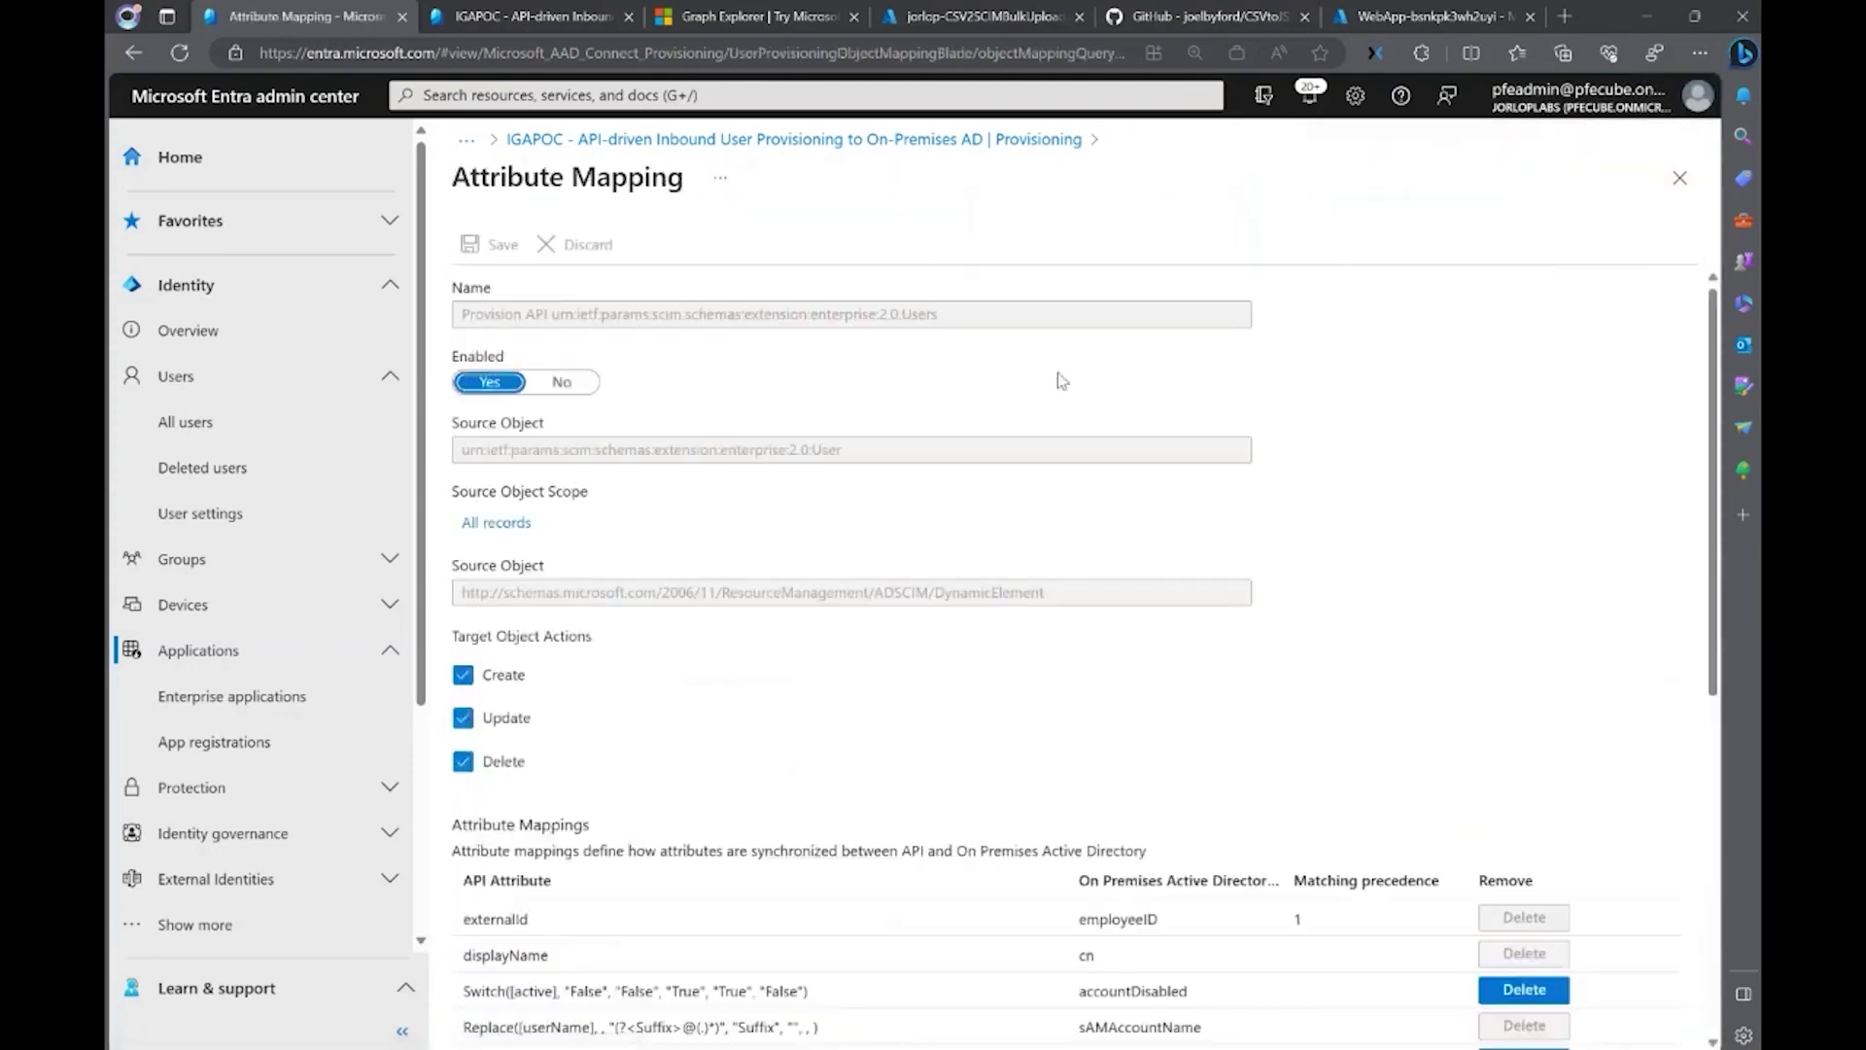
scroll(562, 408, "down", 5)
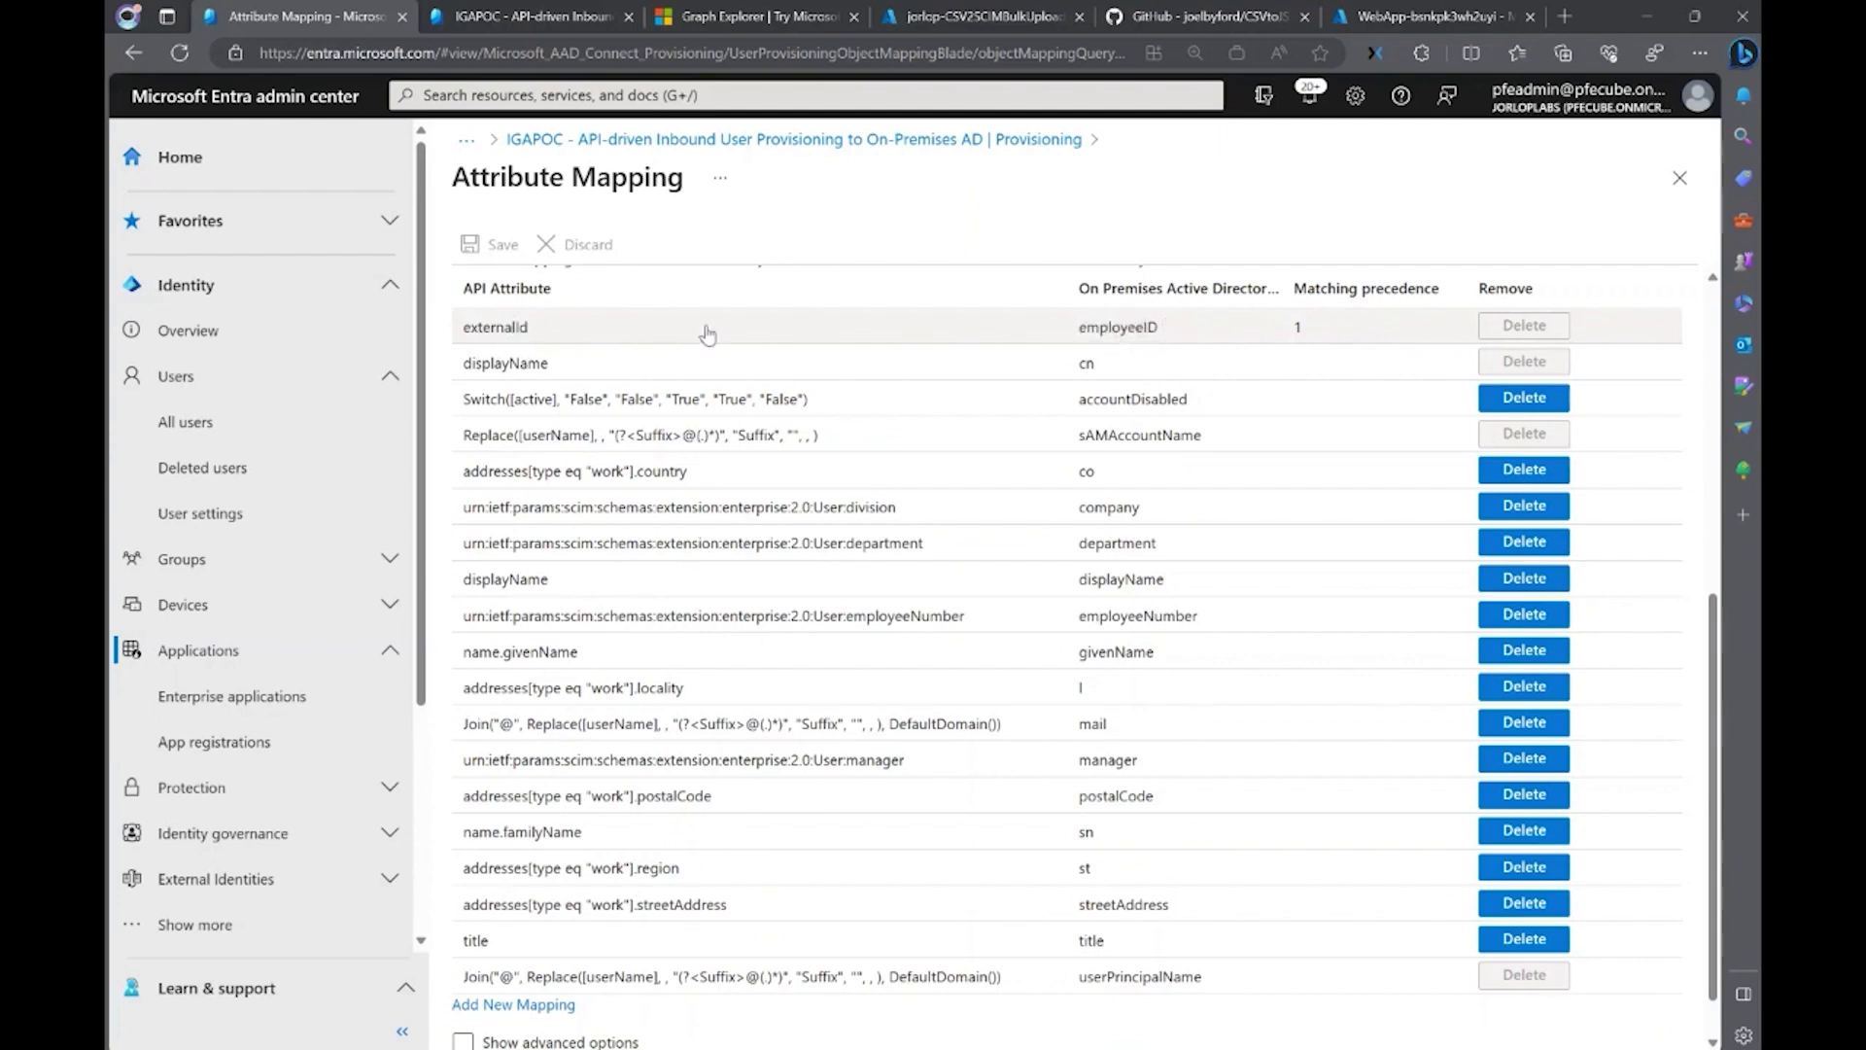
scroll(1208, 933, "up", 3)
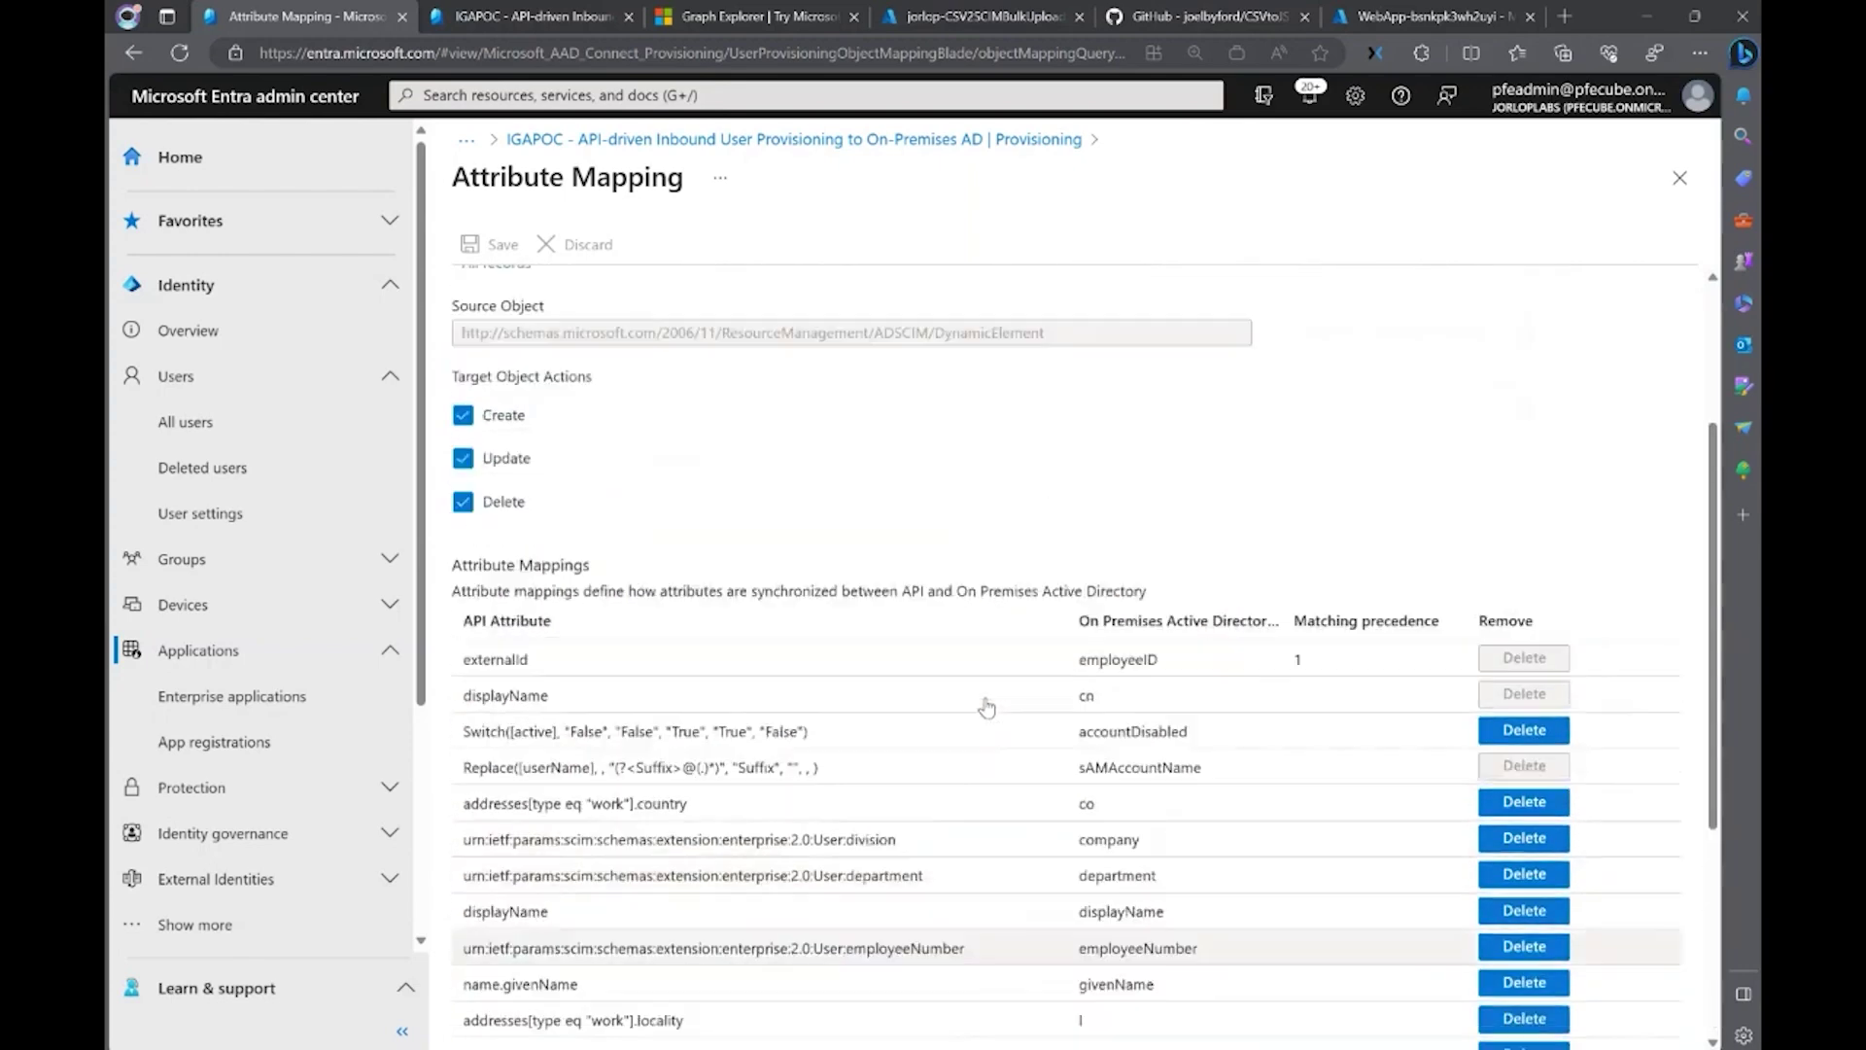
scroll(987, 707, "up", 2)
scroll(1012, 554, "up", 1)
scroll(1011, 554, "down", 7)
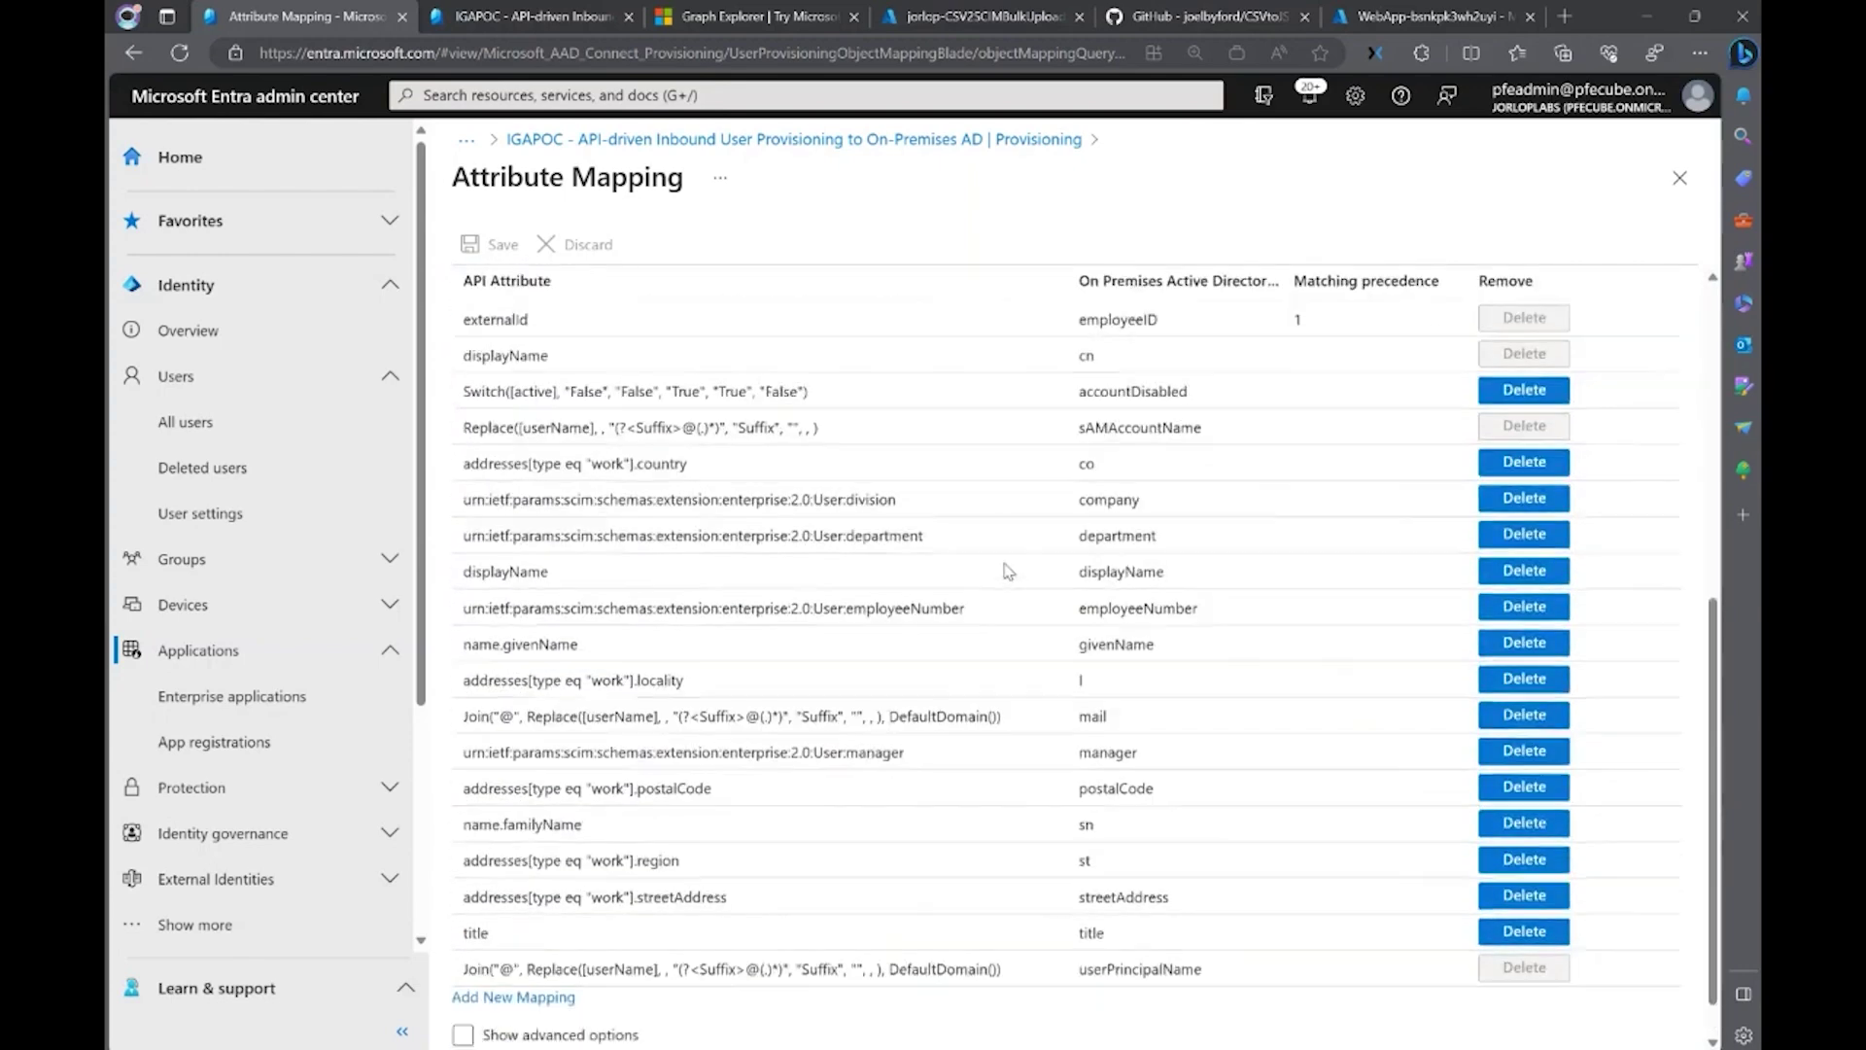
left_click(543, 948)
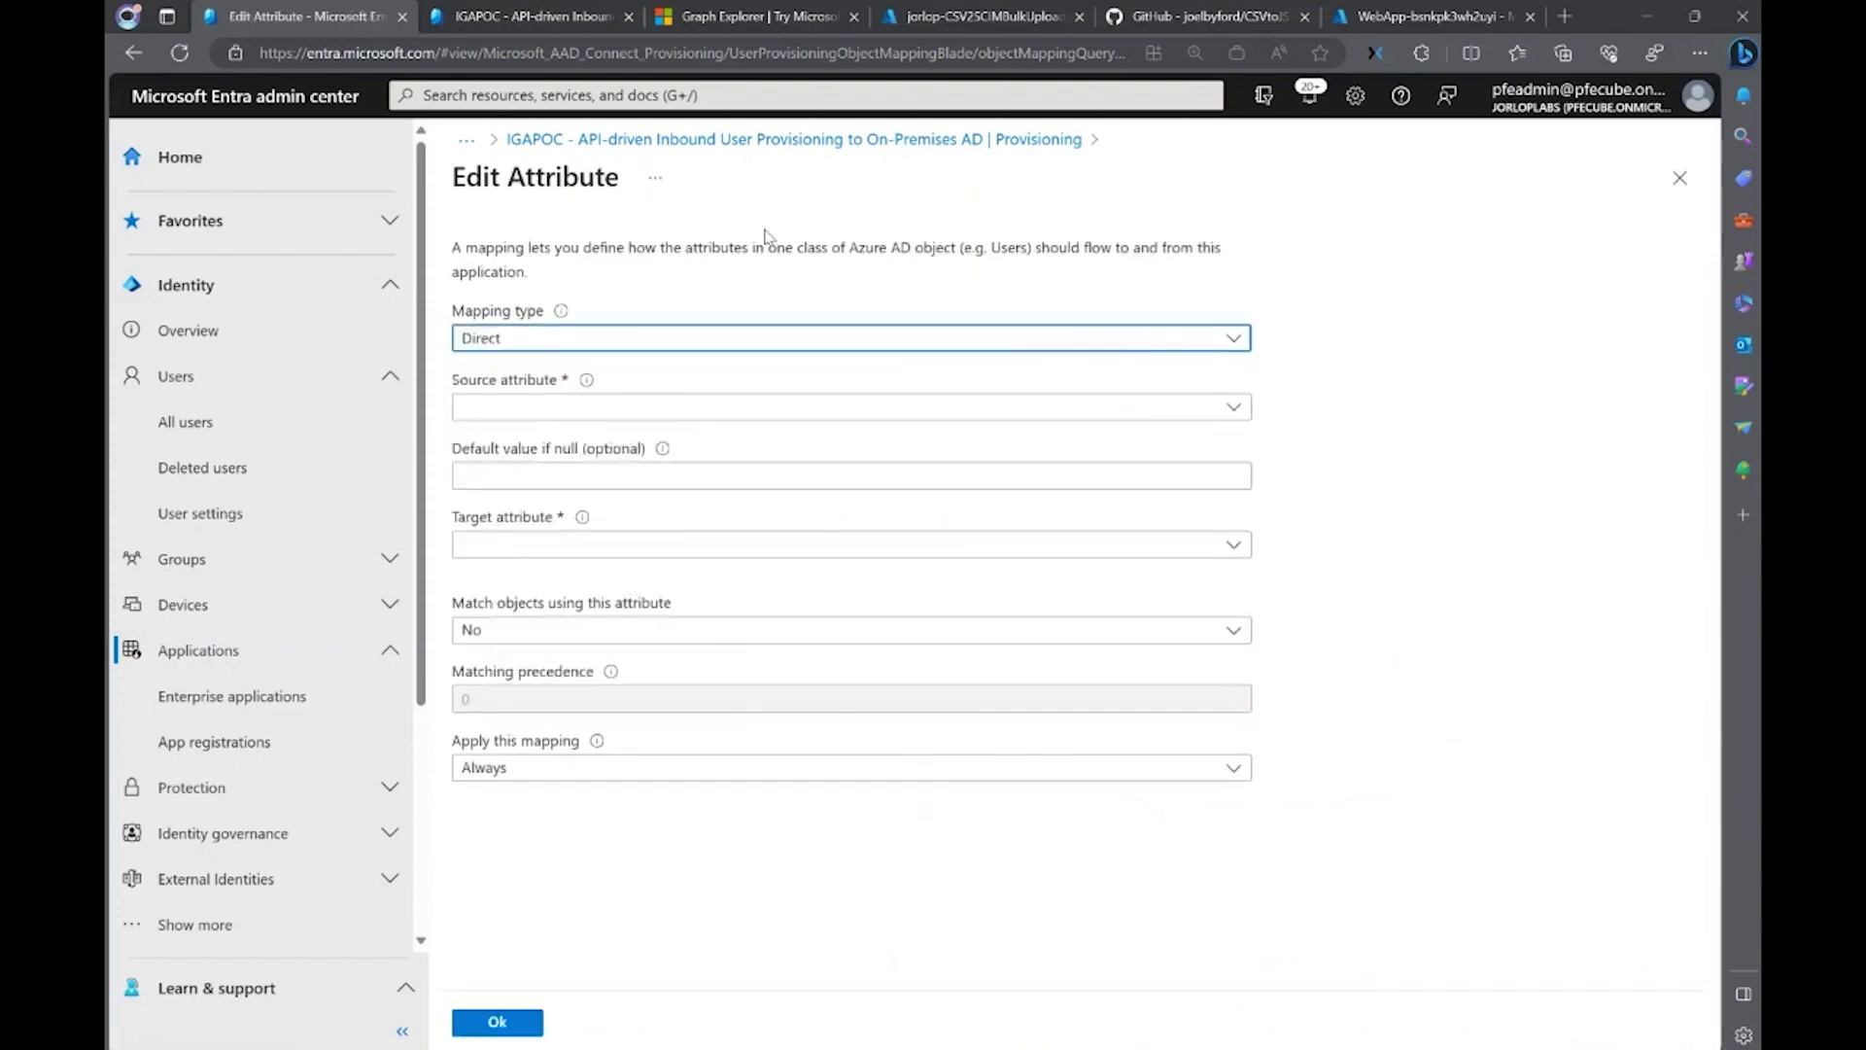
Leave the mapping type as Direct and discard the new attribute mapping form.
left_click(641, 339)
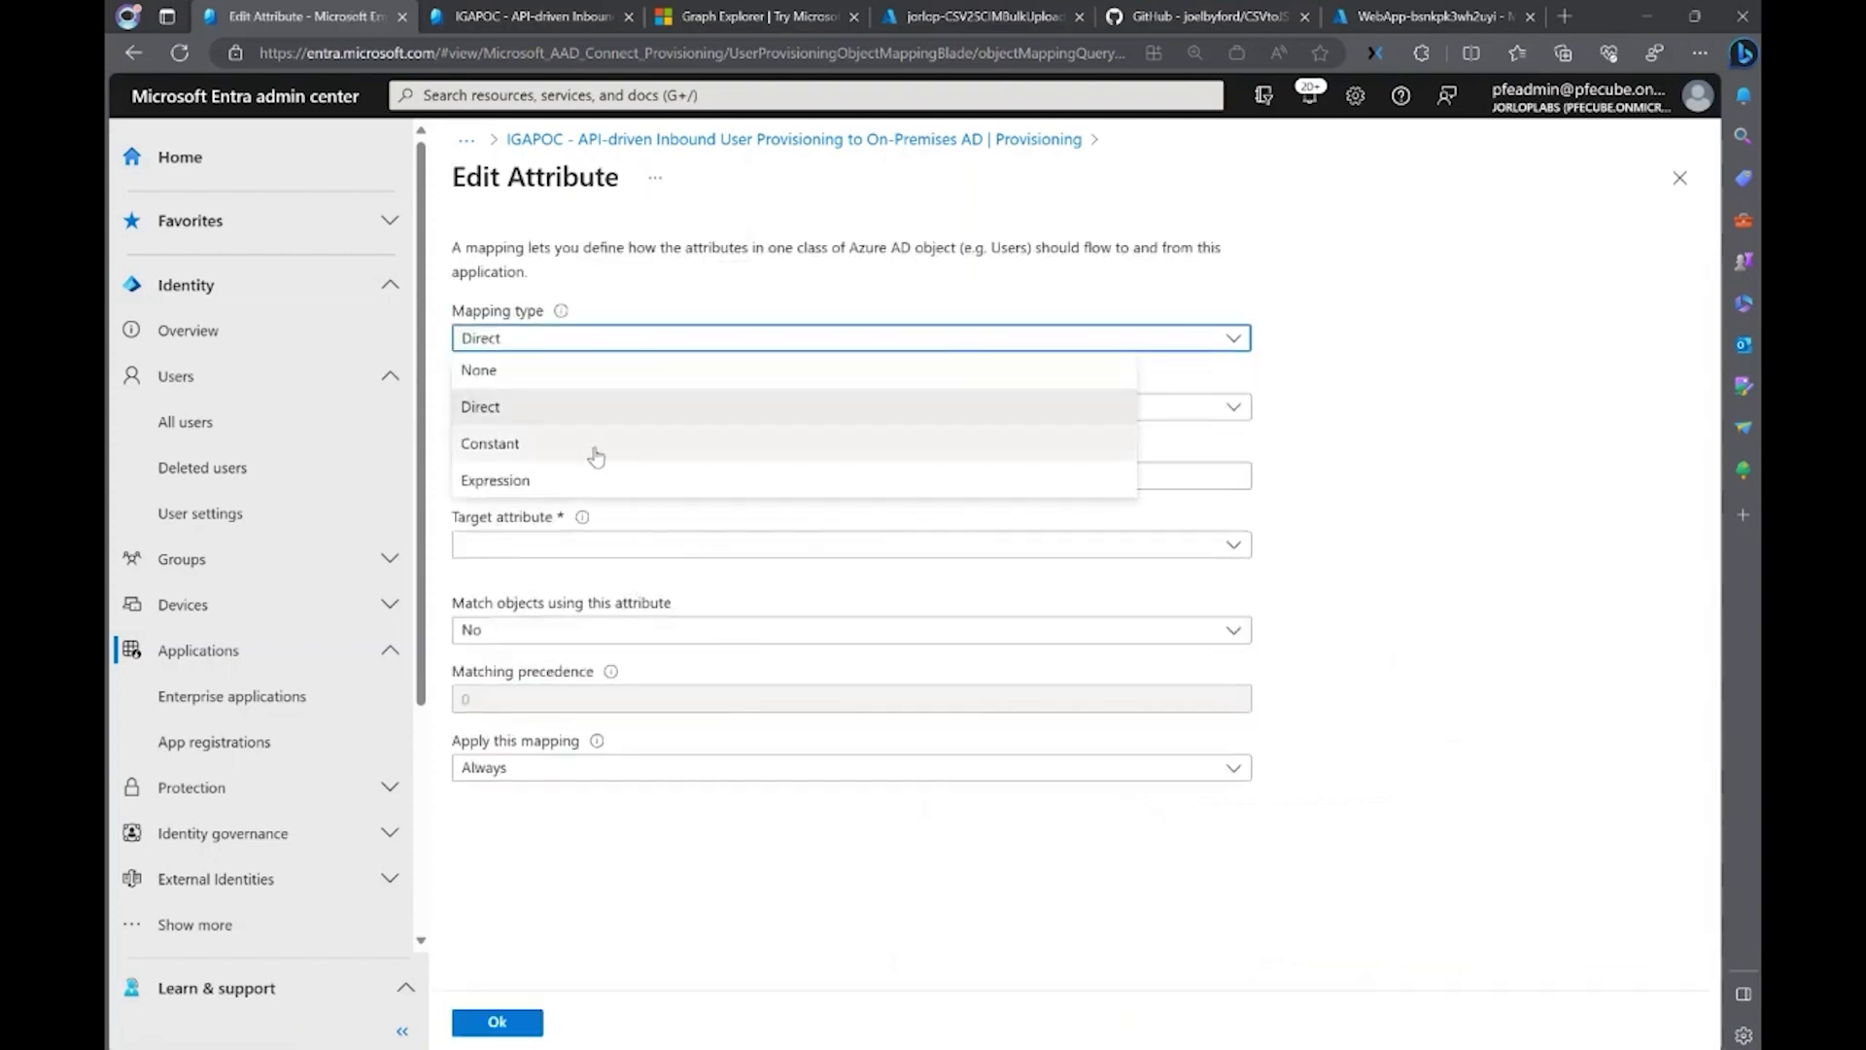
left_click(1273, 277)
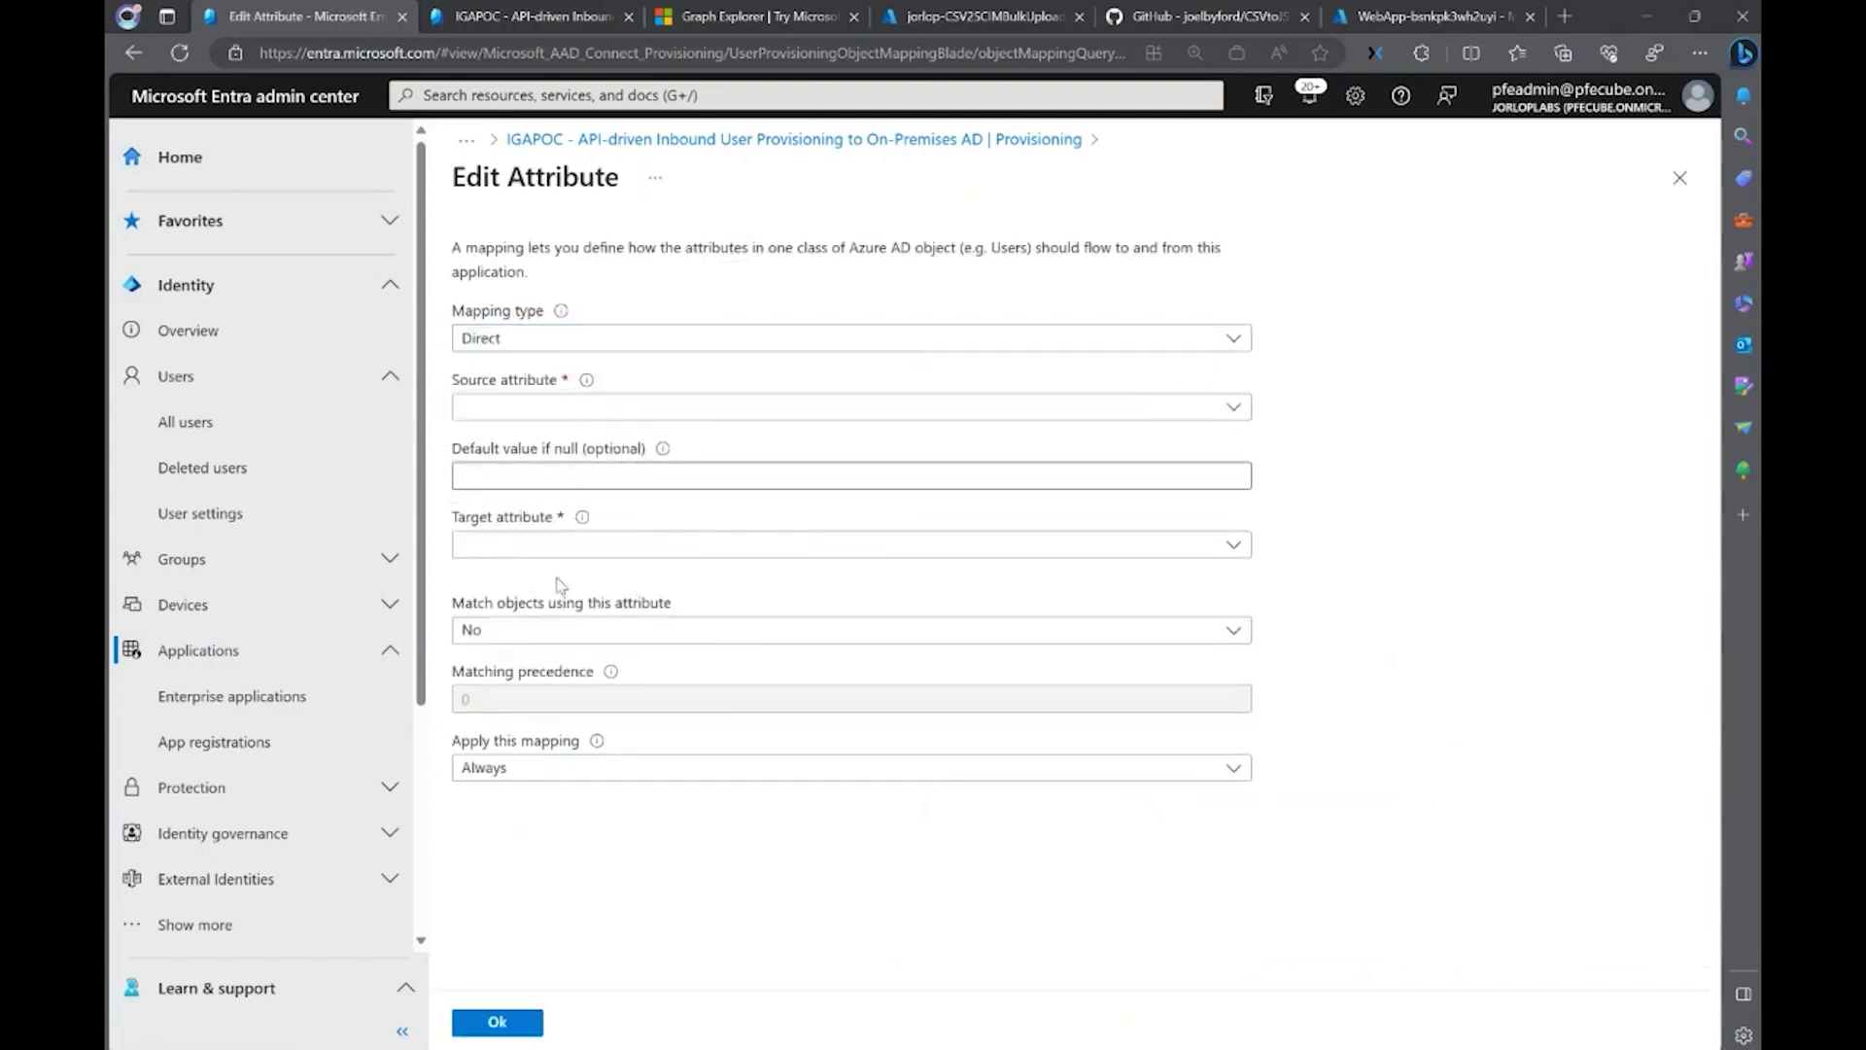
left_click(1680, 177)
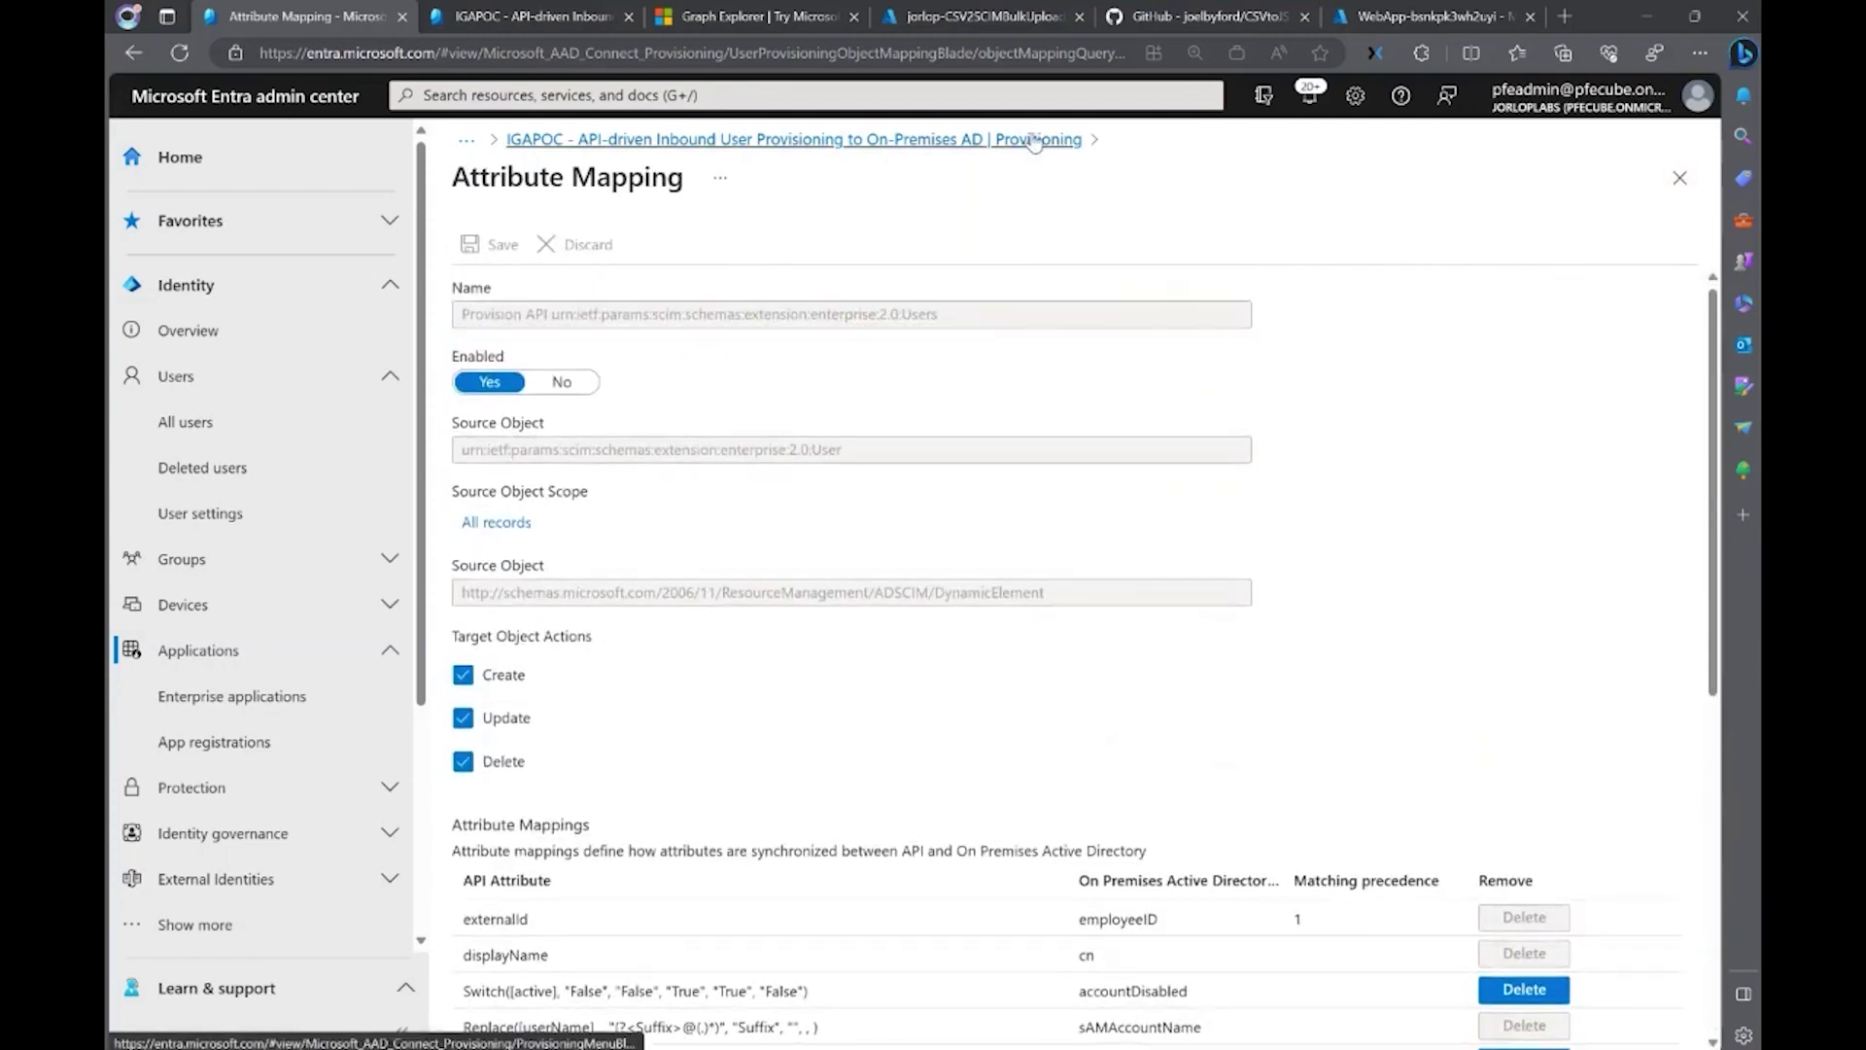
Return to the IGAPOC provisioning page, review its Settings section, and switch to the remote server.
left_click(1028, 139)
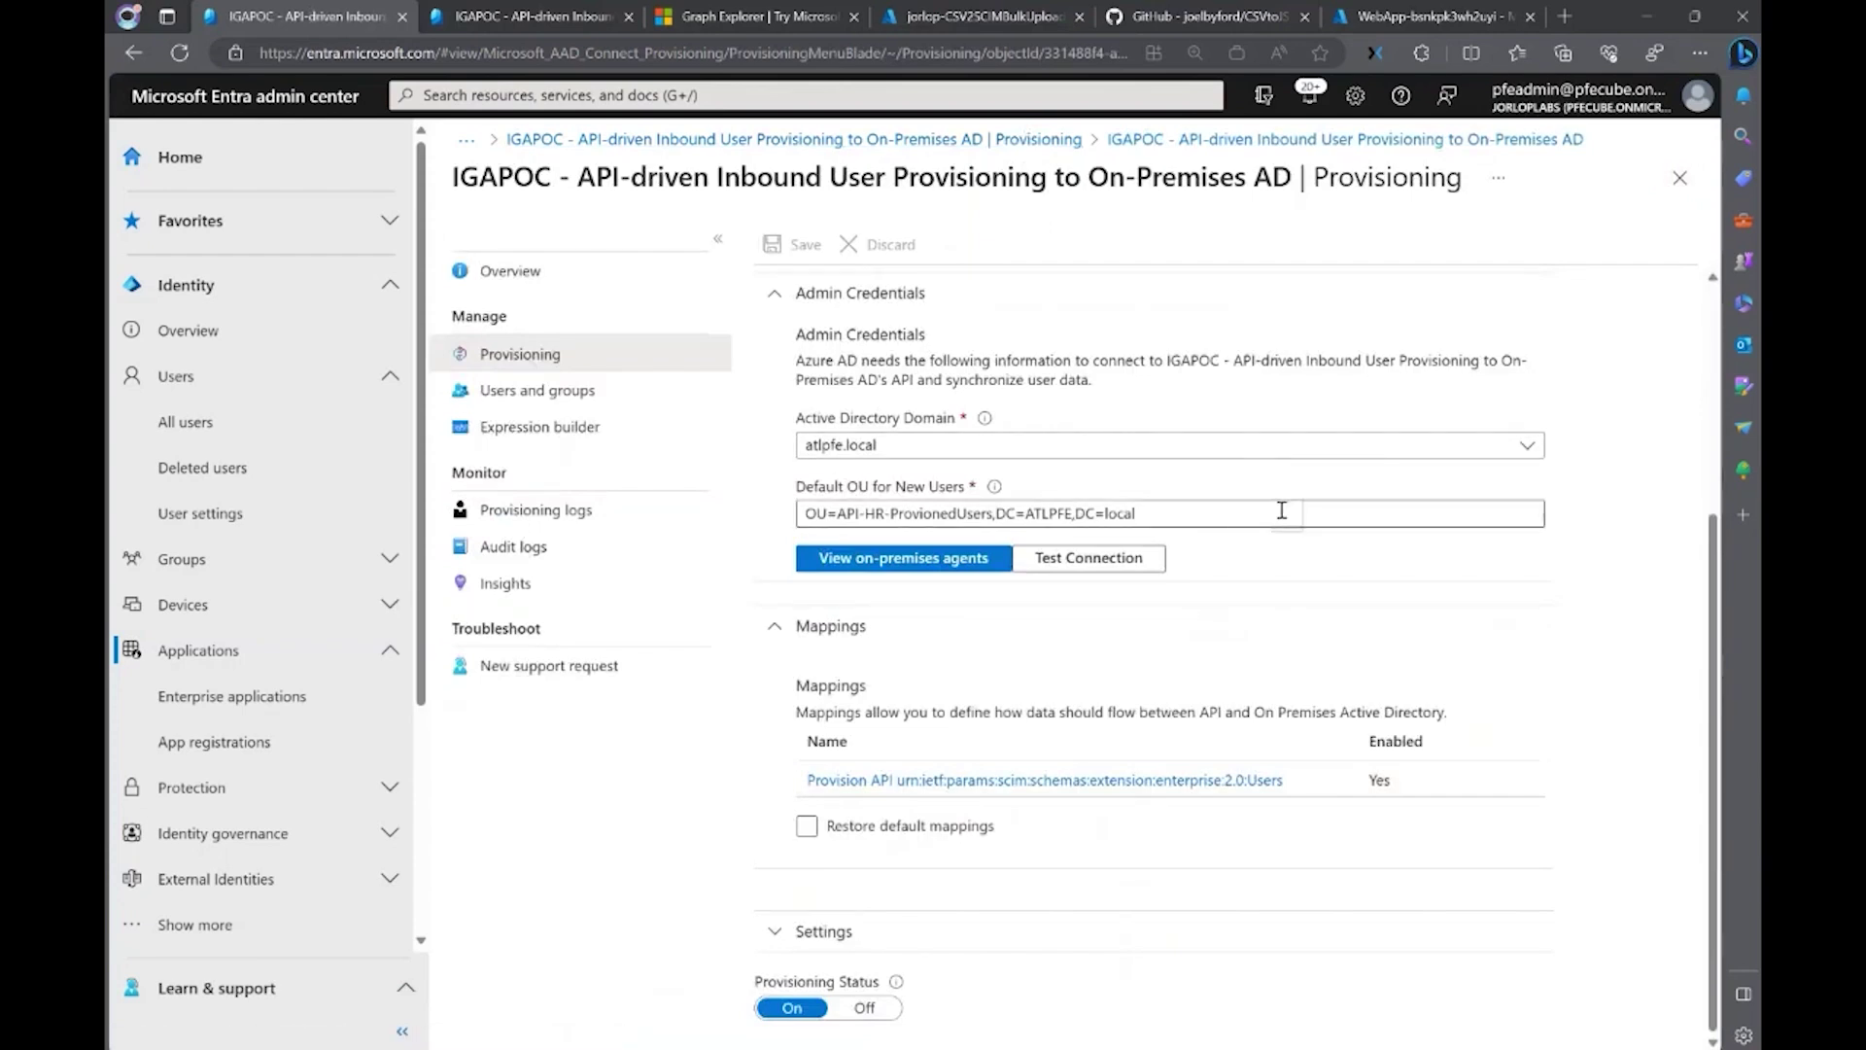
left_click(785, 926)
scroll(797, 875, "down", 2)
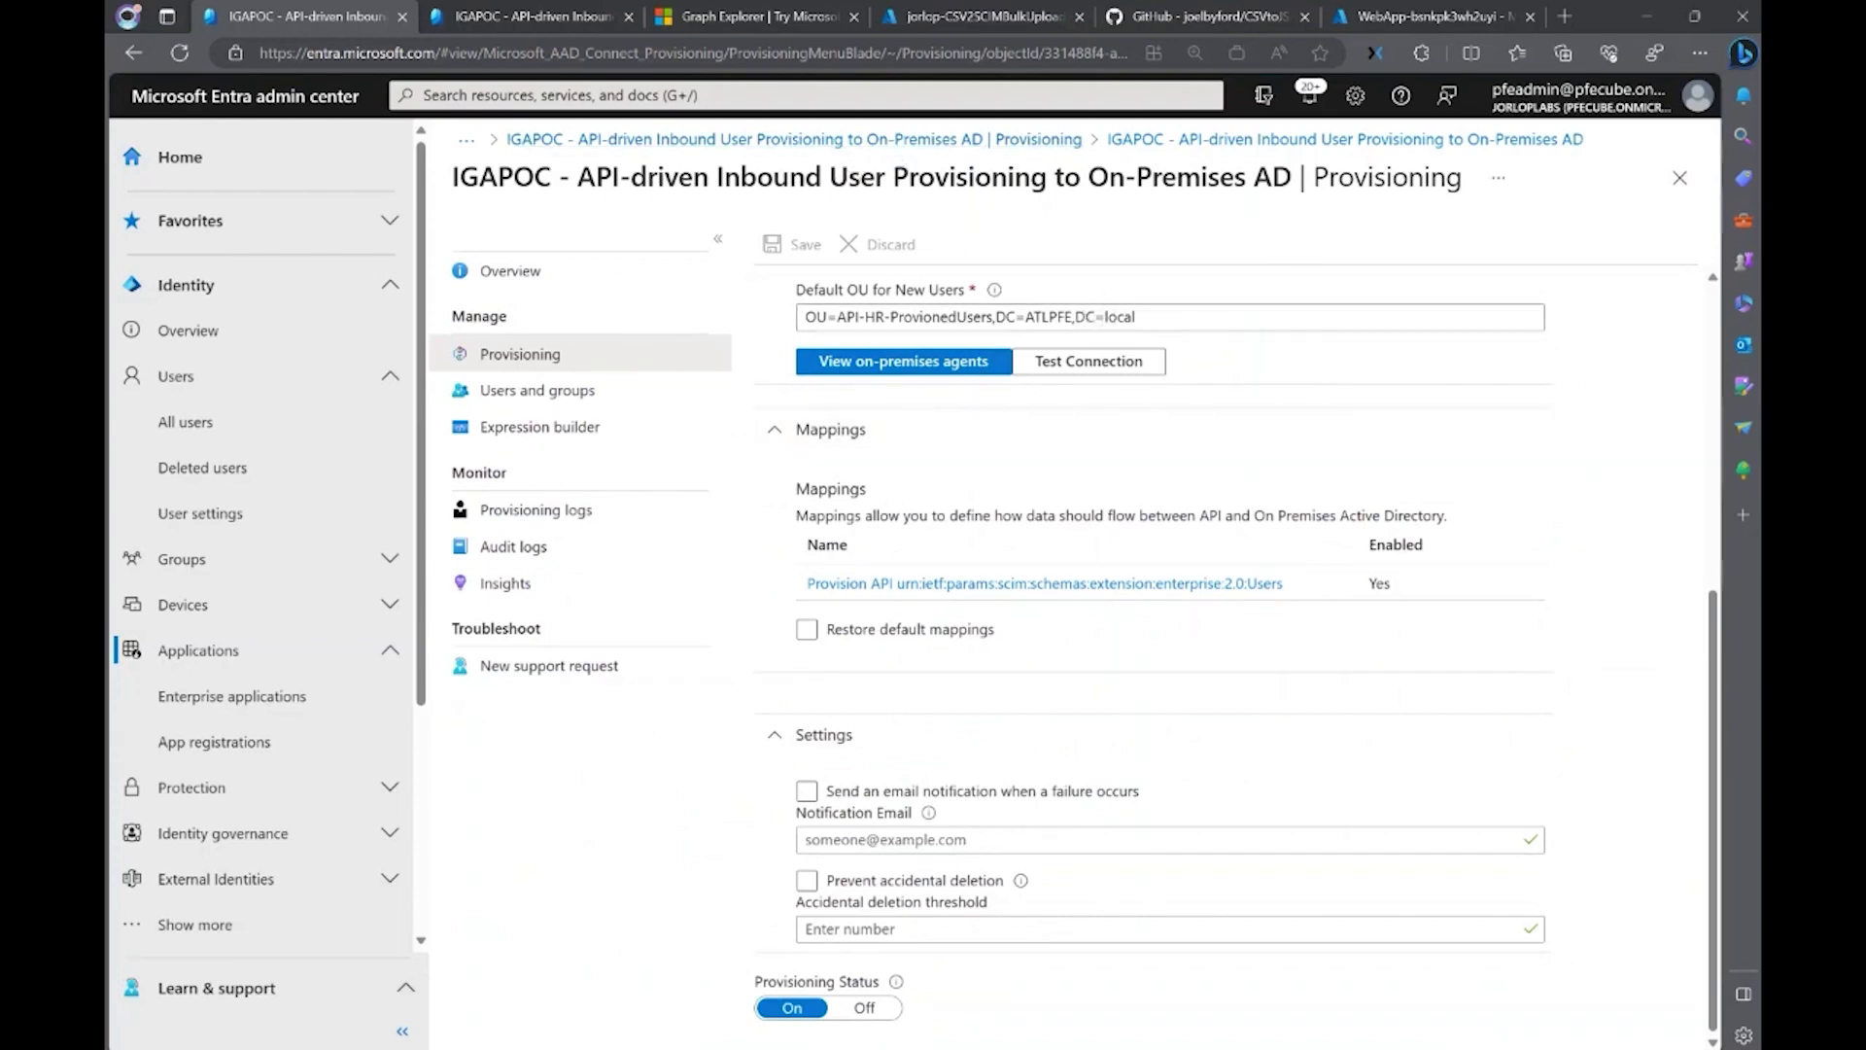
left_click(1687, 573)
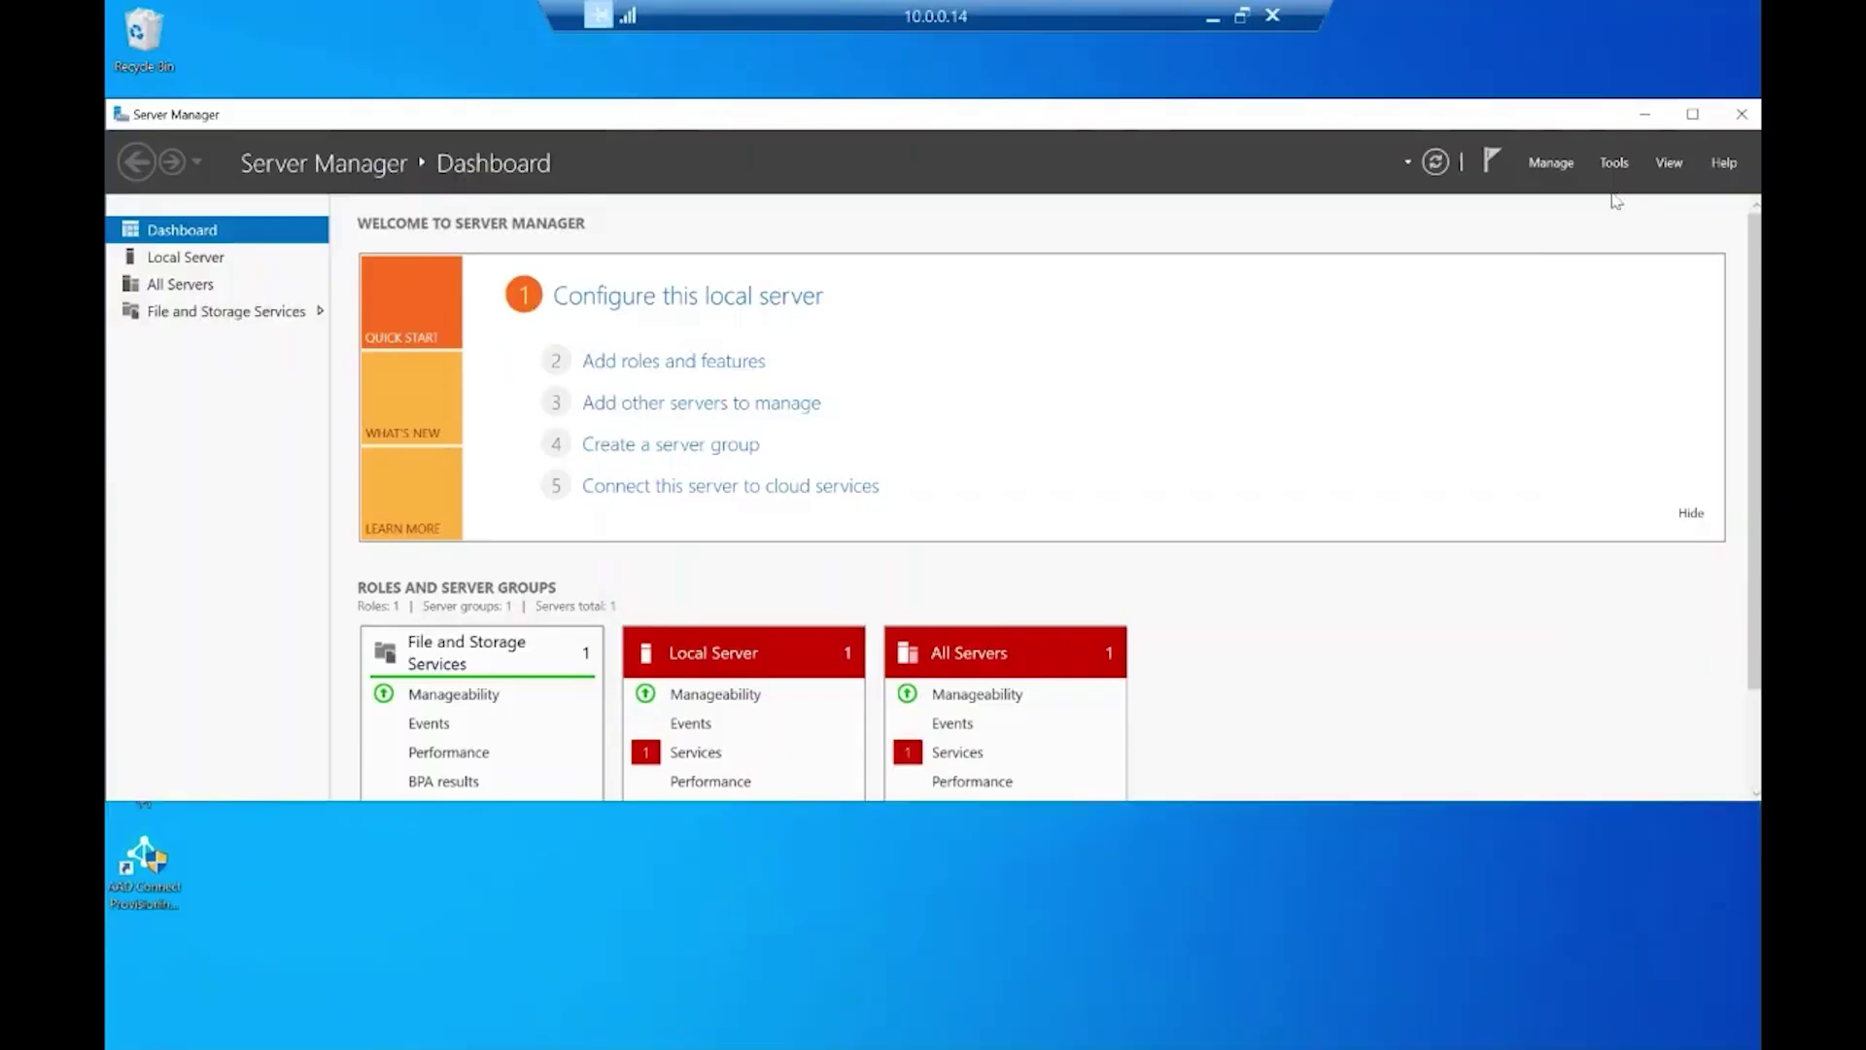
Confirm in Active Directory Users and Computers that the API-HR-ProvionedUsers OU is empty, then window the remote session.
left_click(1614, 167)
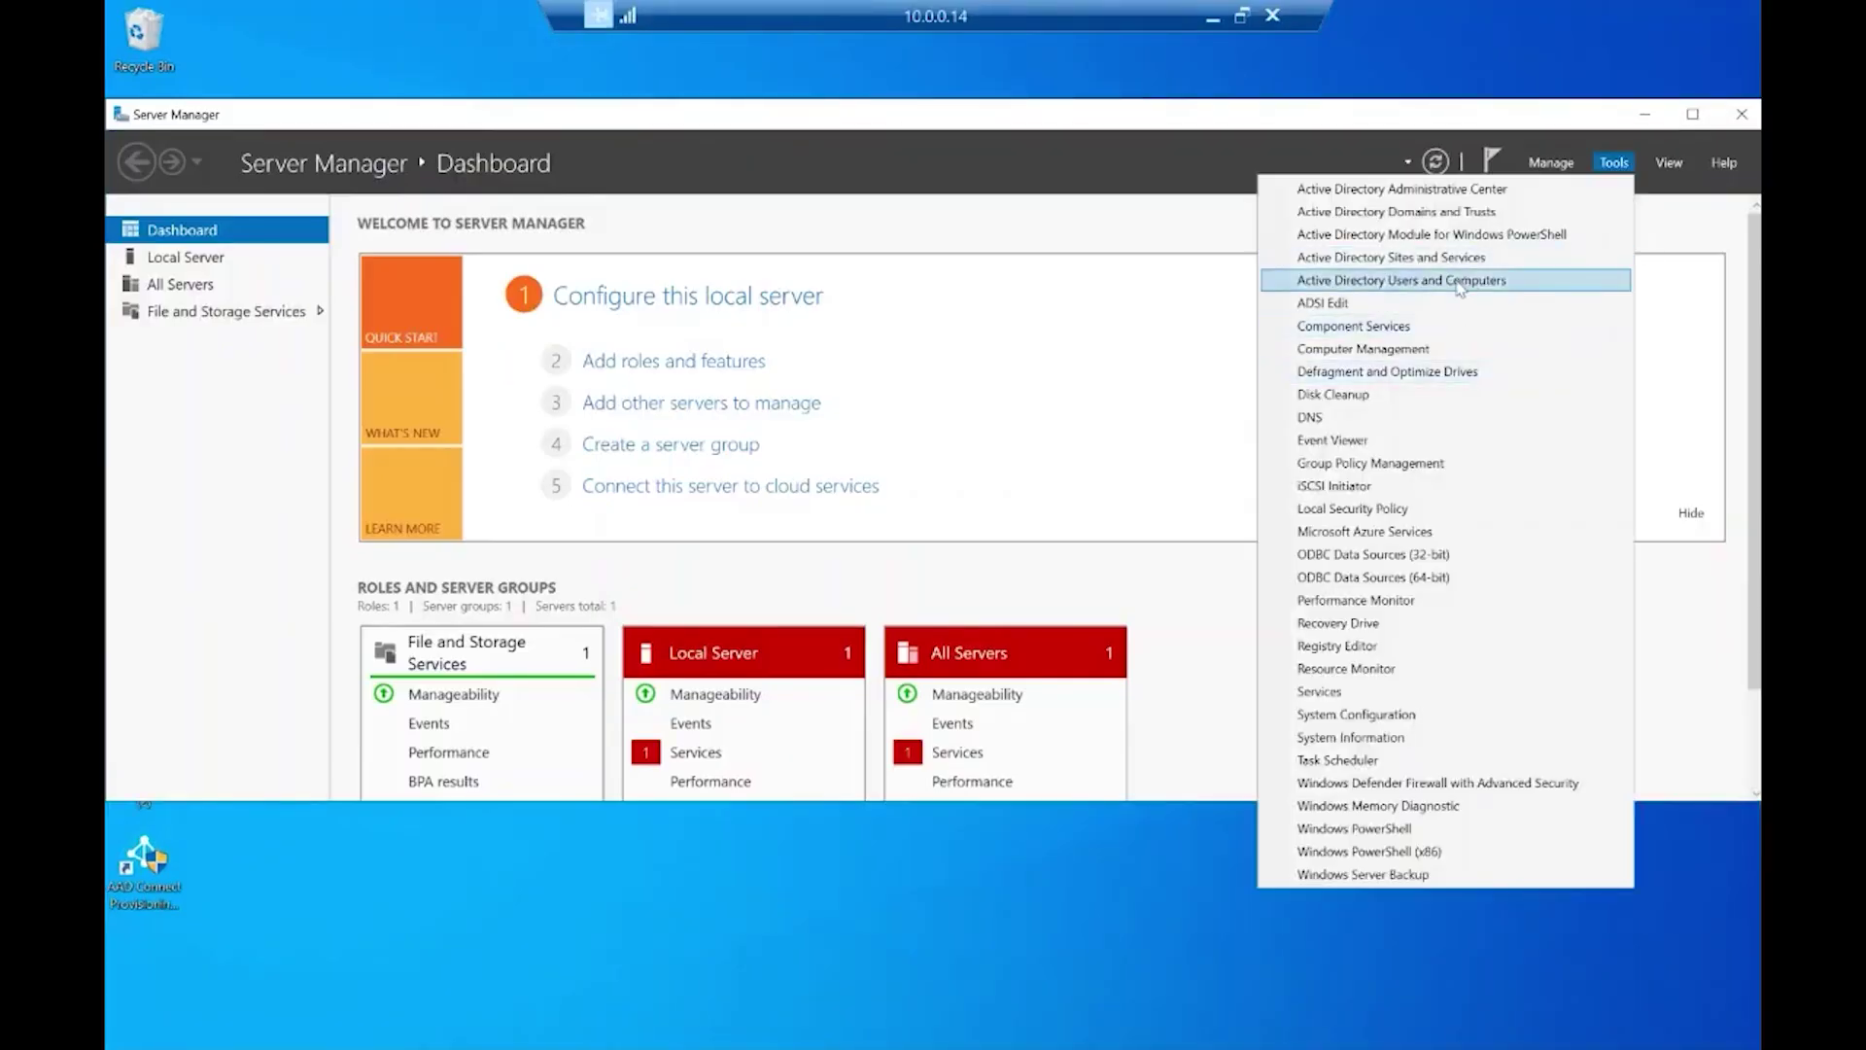
left_click(1460, 282)
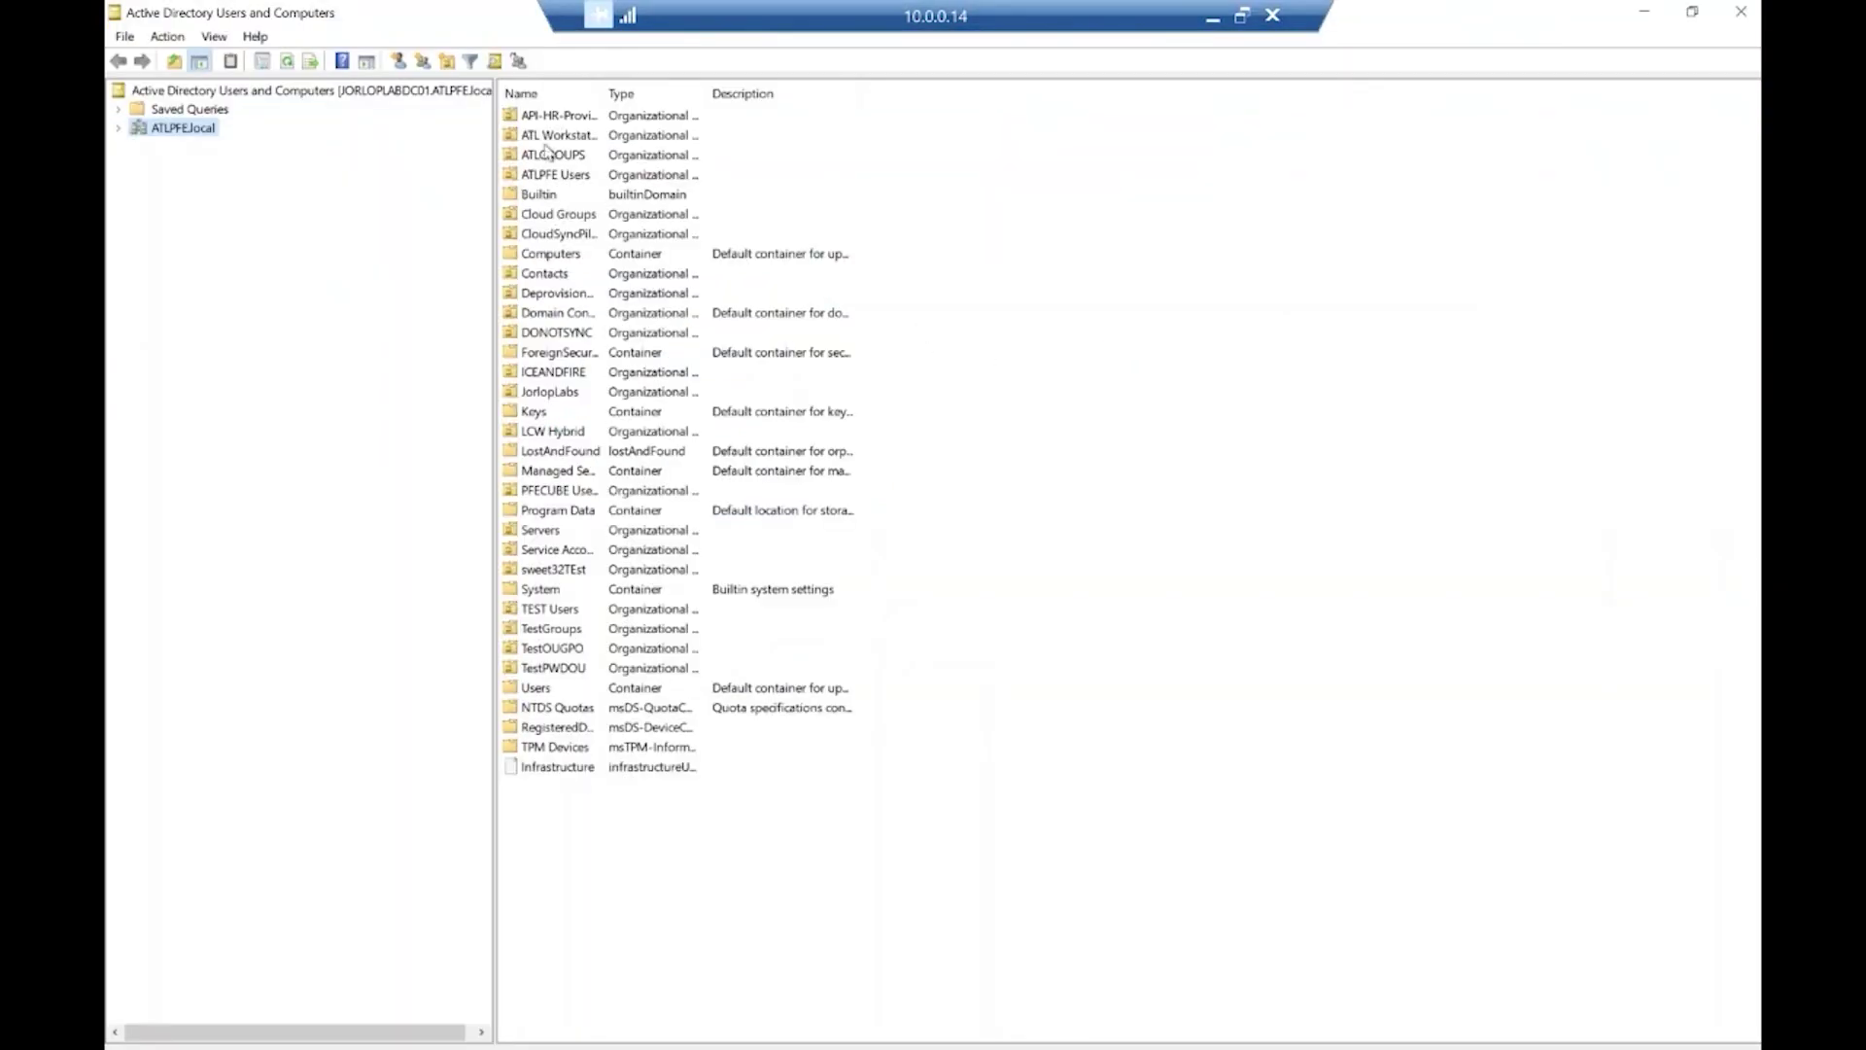
left_click_drag(606, 93, 1048, 93)
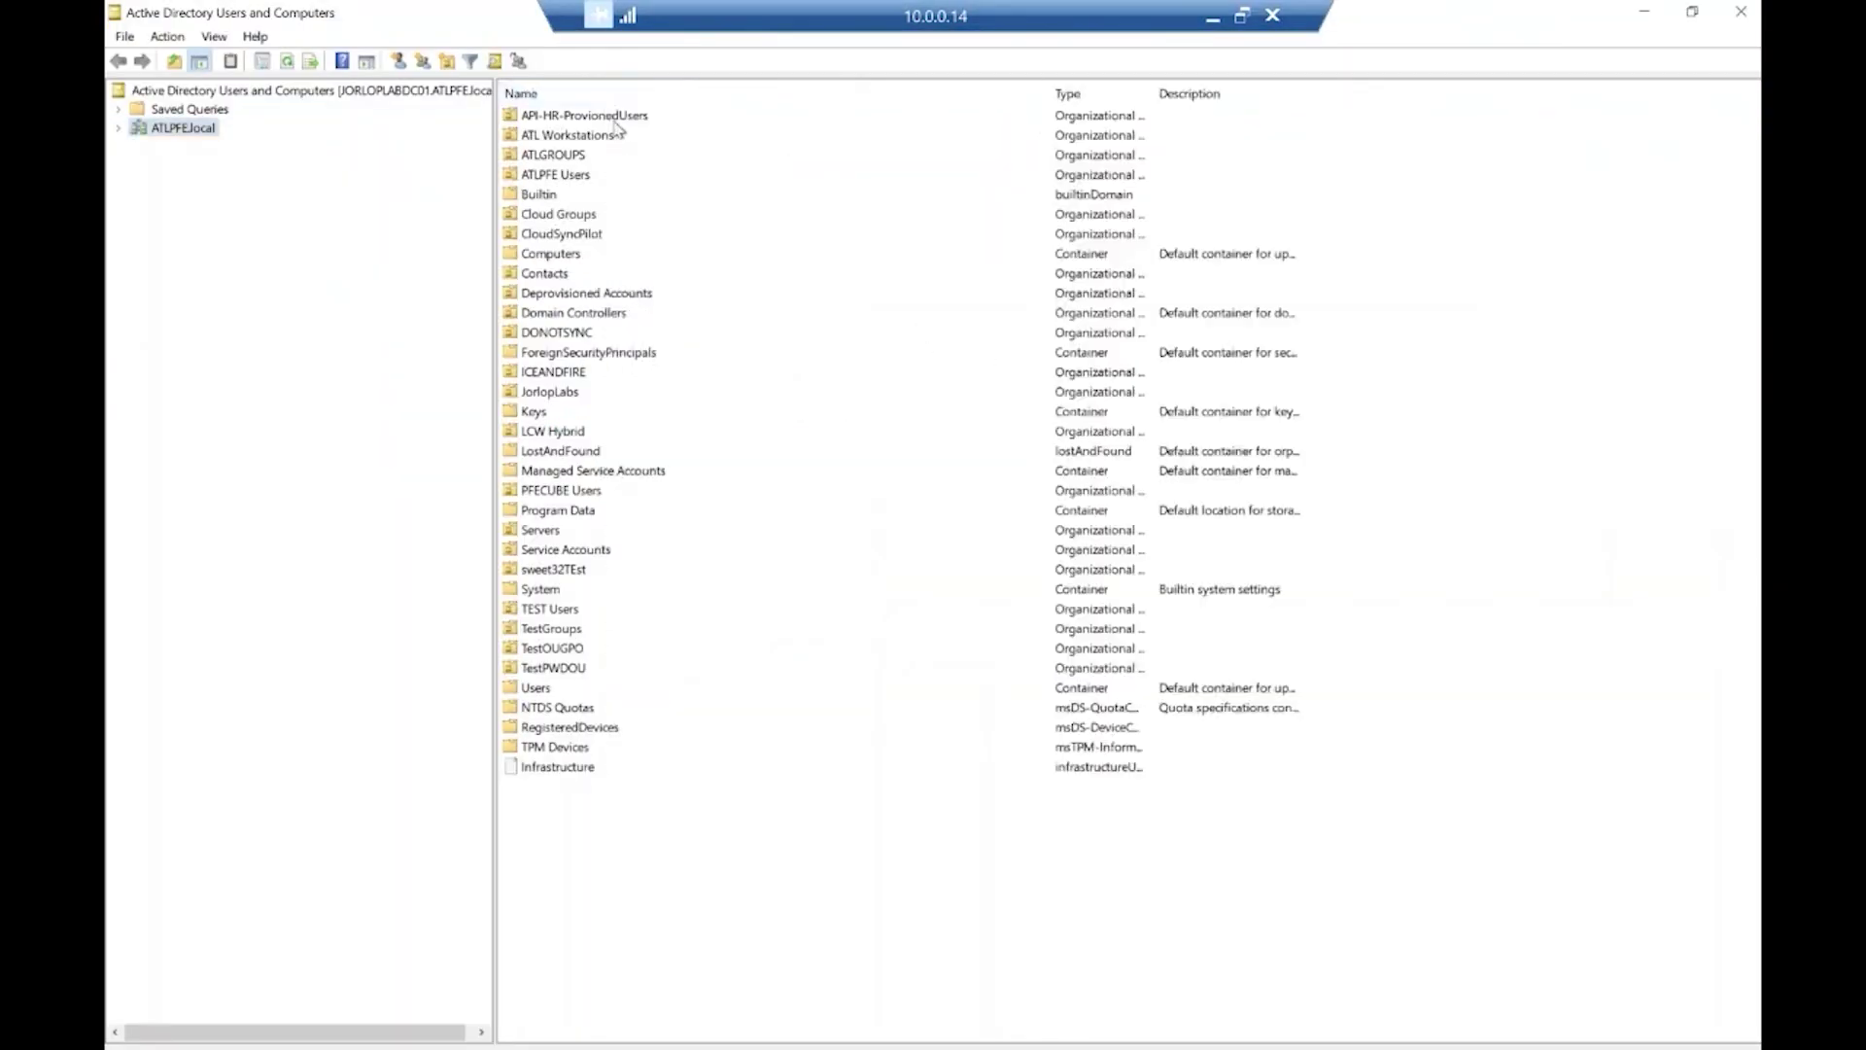
double_click(583, 115)
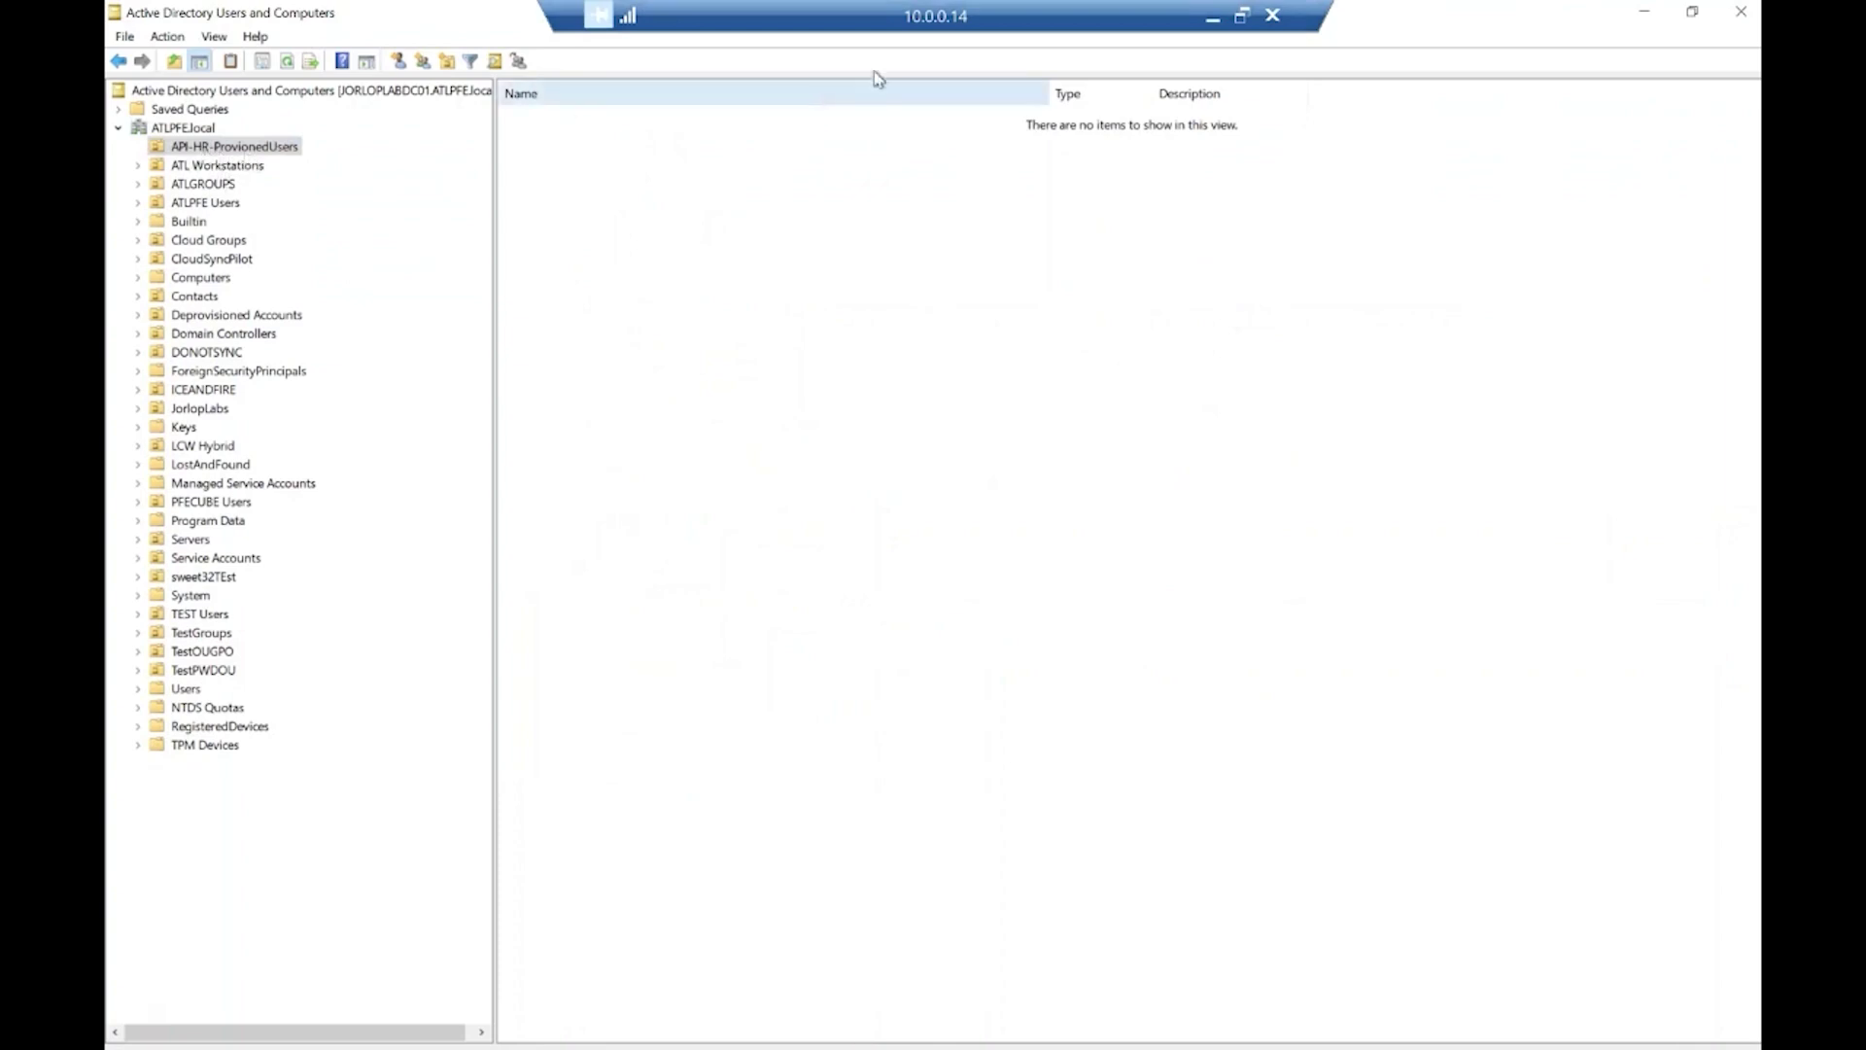
double_click(941, 19)
left_click_drag(1211, 118, 1865, 554)
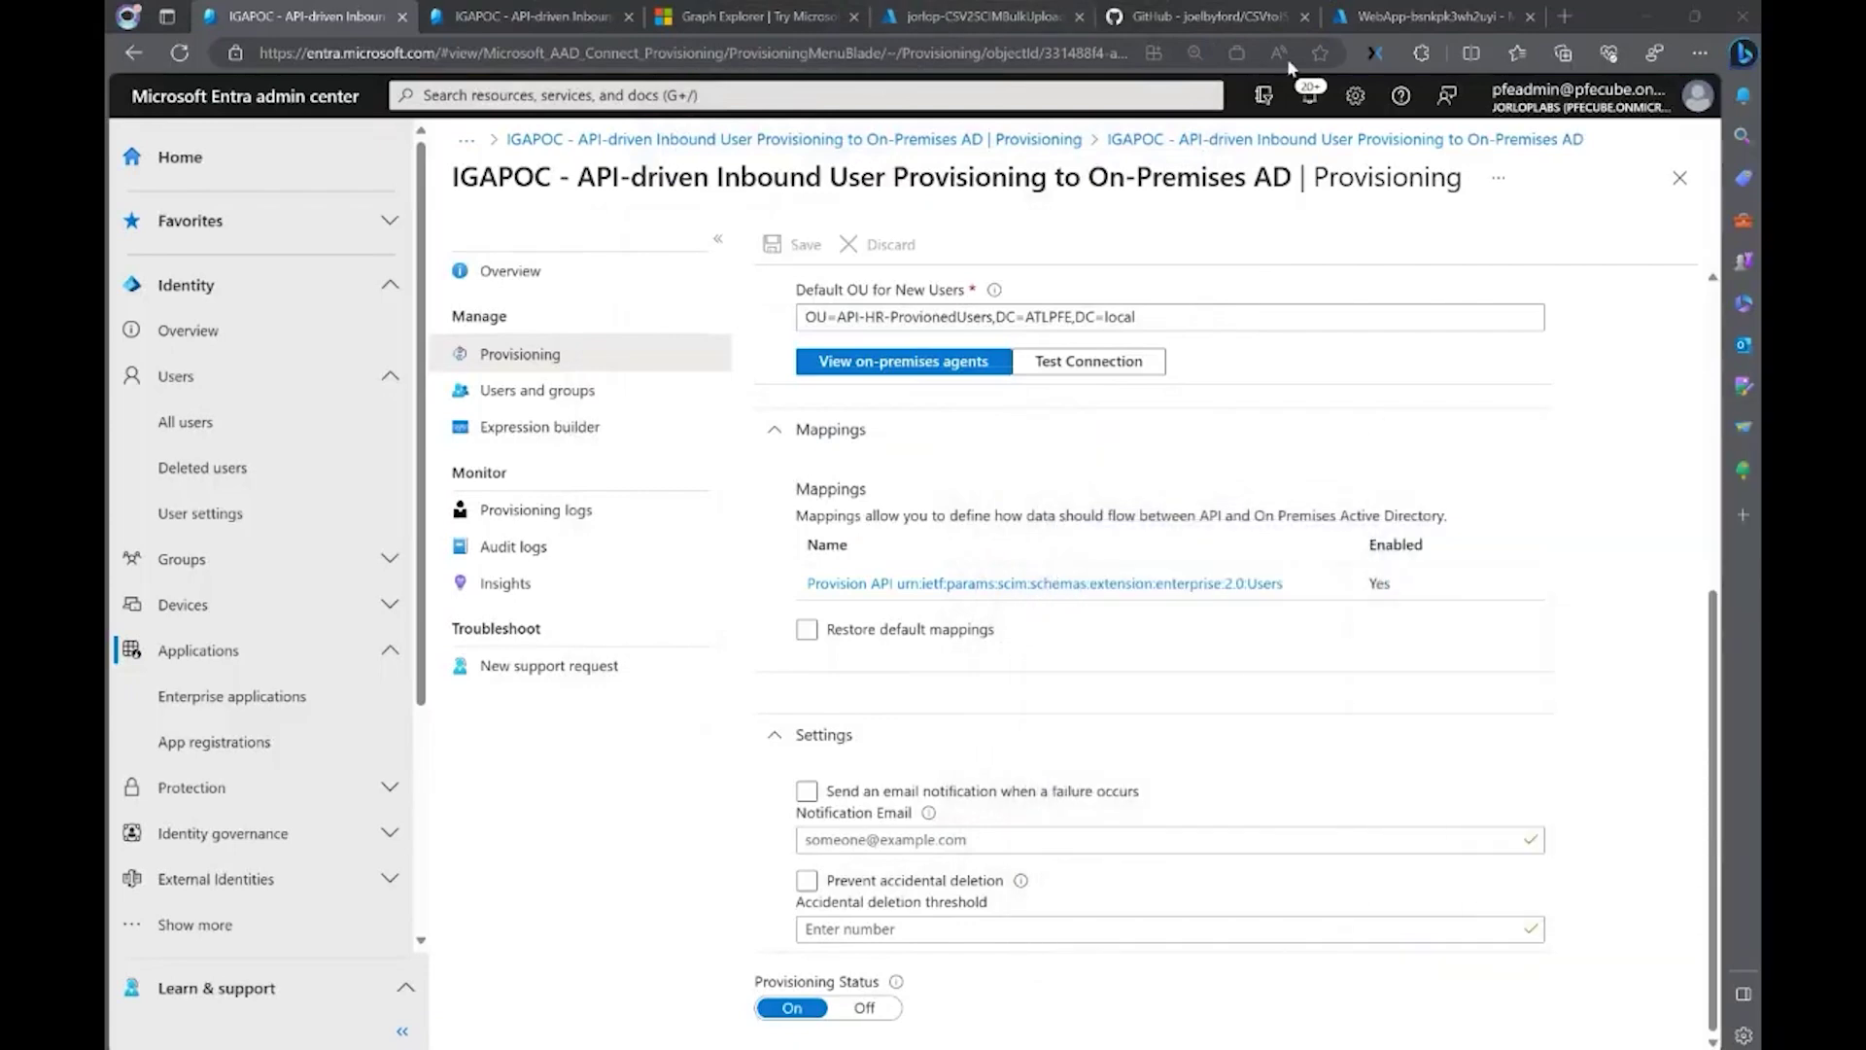
Load Graph Explorer from aka.ms/ge in a new tab placed in the second slot.
left_click(1567, 17)
type("aka.ms")
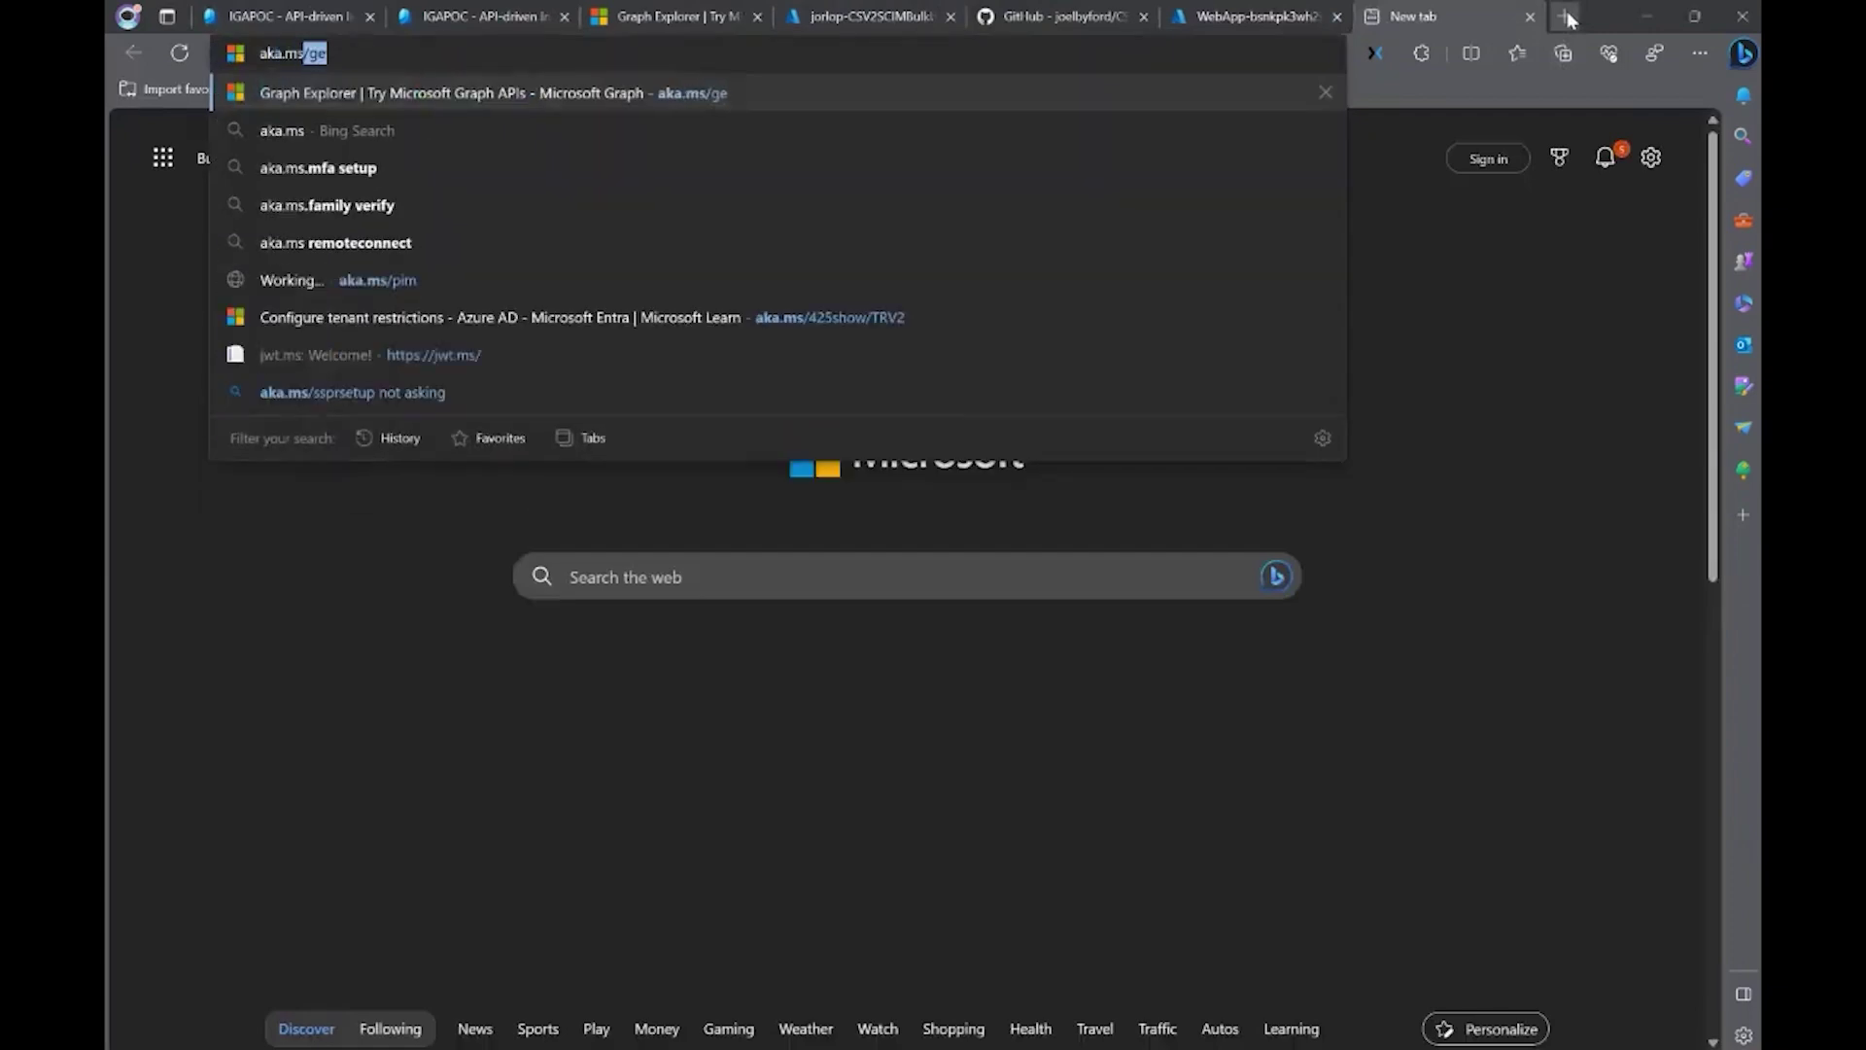
type("/ge")
key("Return")
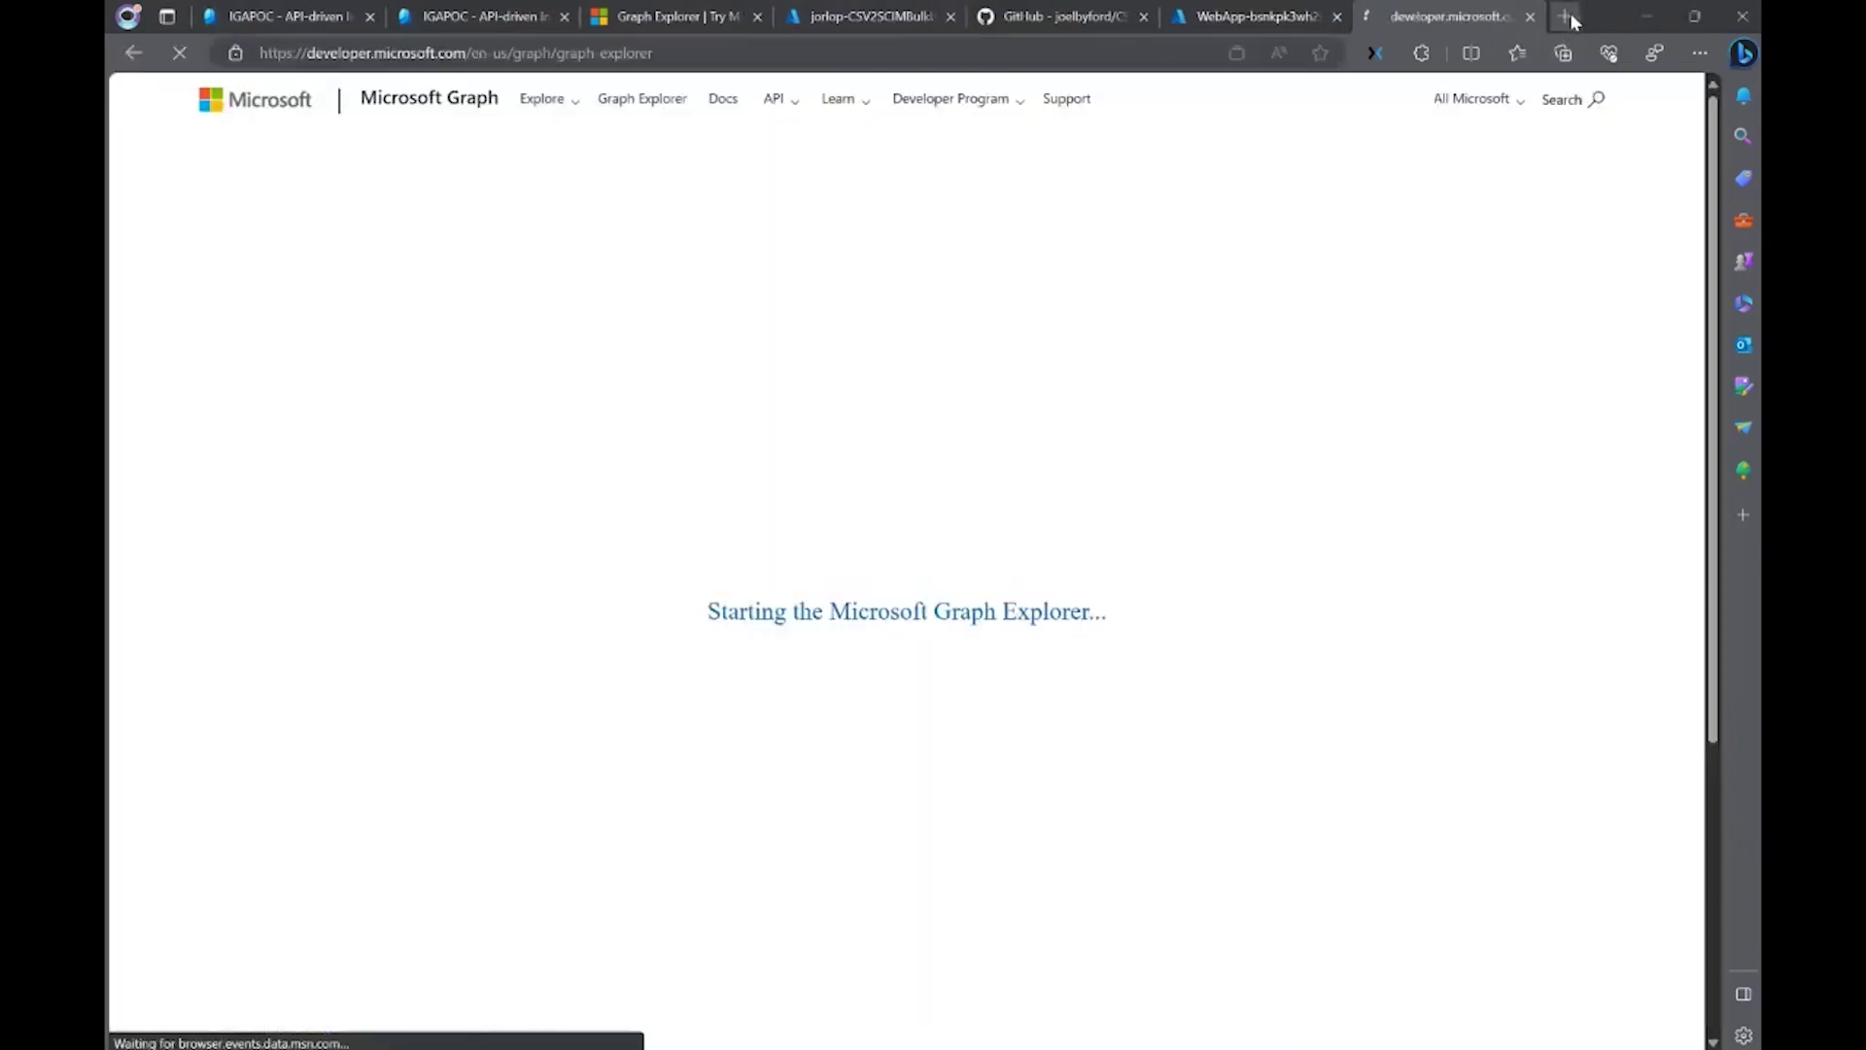
left_click_drag(1449, 16, 522, 46)
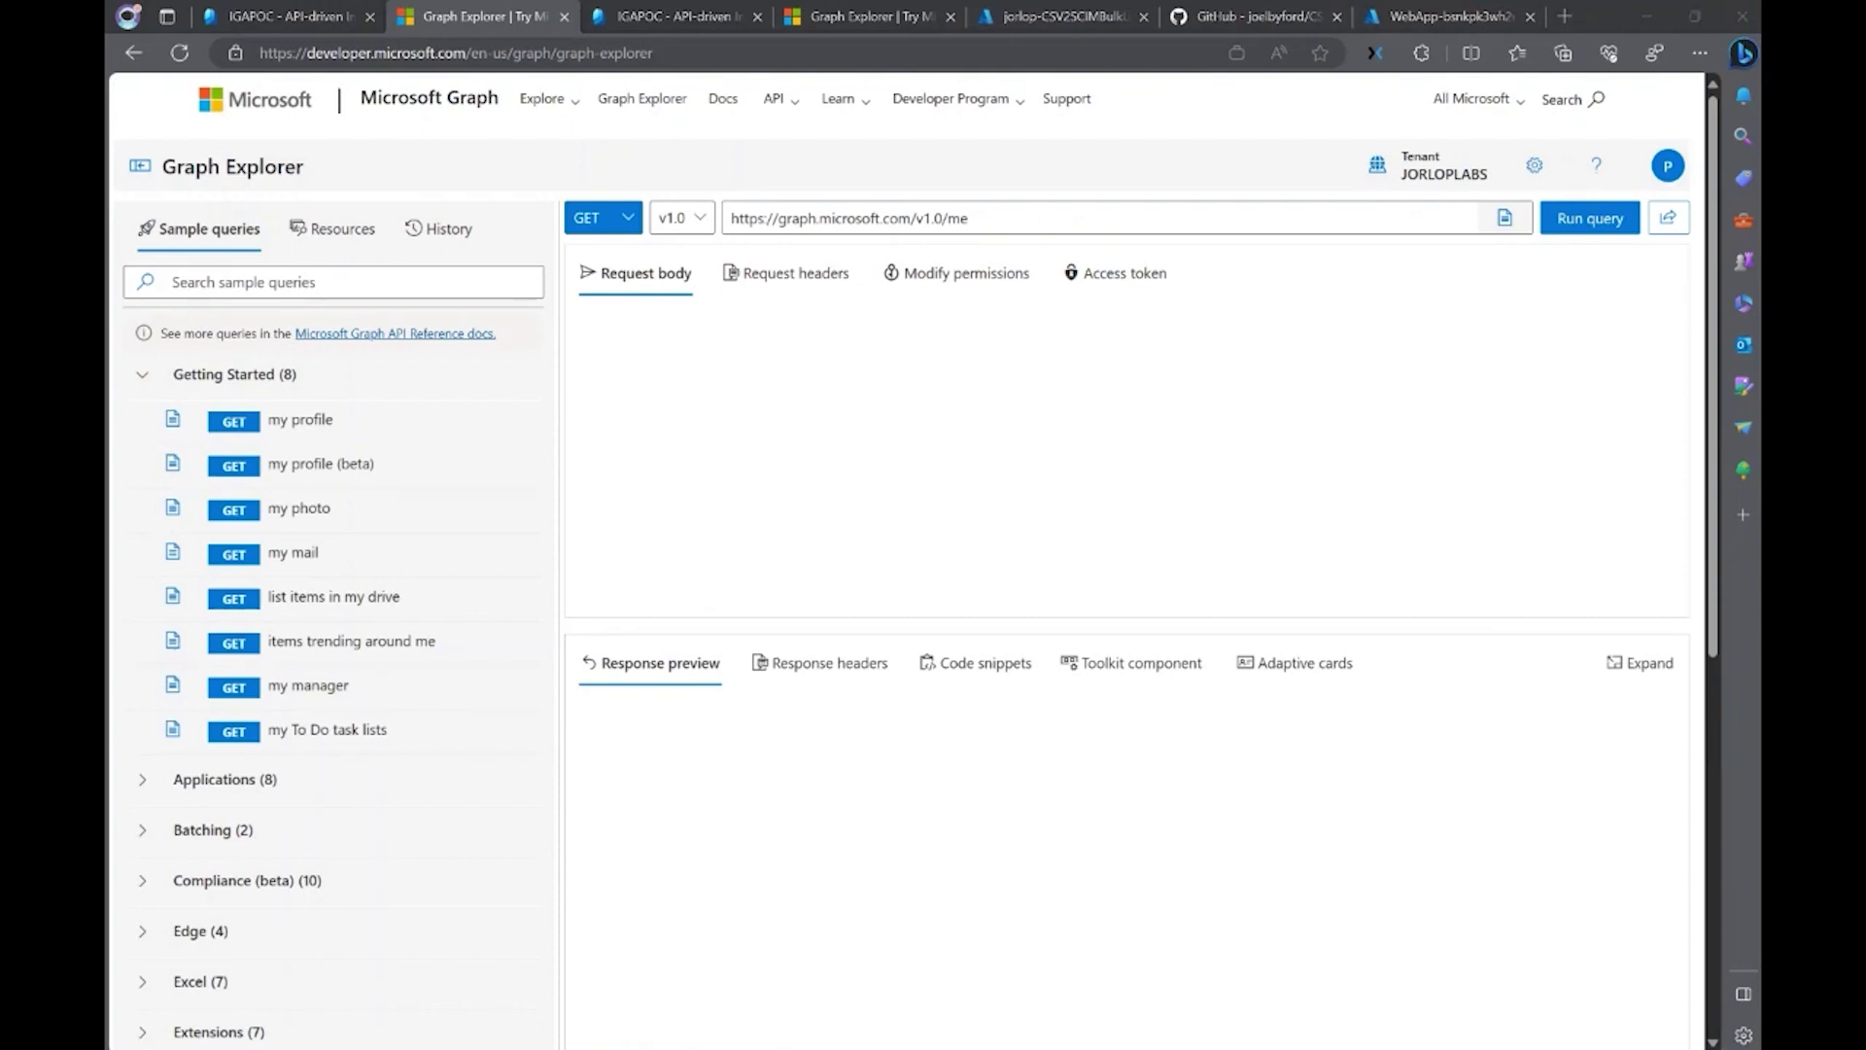
Paste the SCIM bulk user payload into the request body and set the method to POST.
left_click(683, 416)
key("ctrl+v")
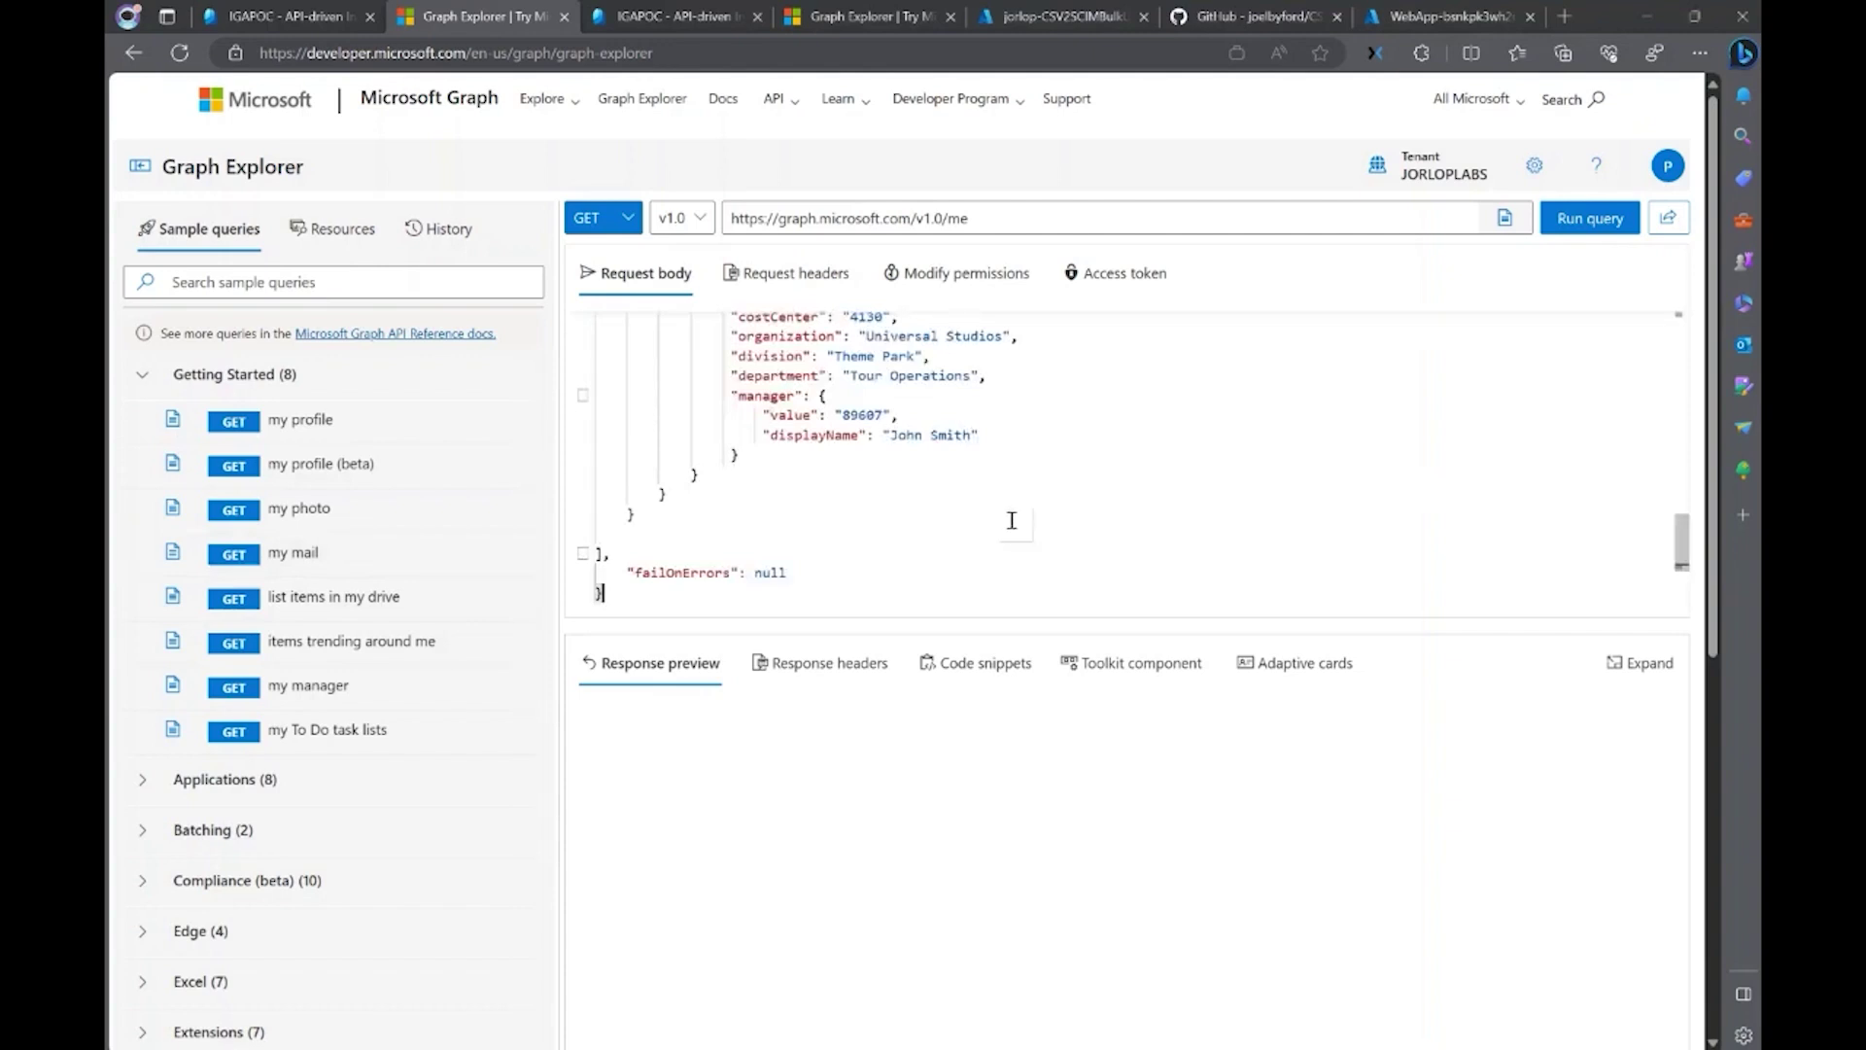
scroll(1011, 510, "up", 15)
scroll(1030, 511, "down", 2)
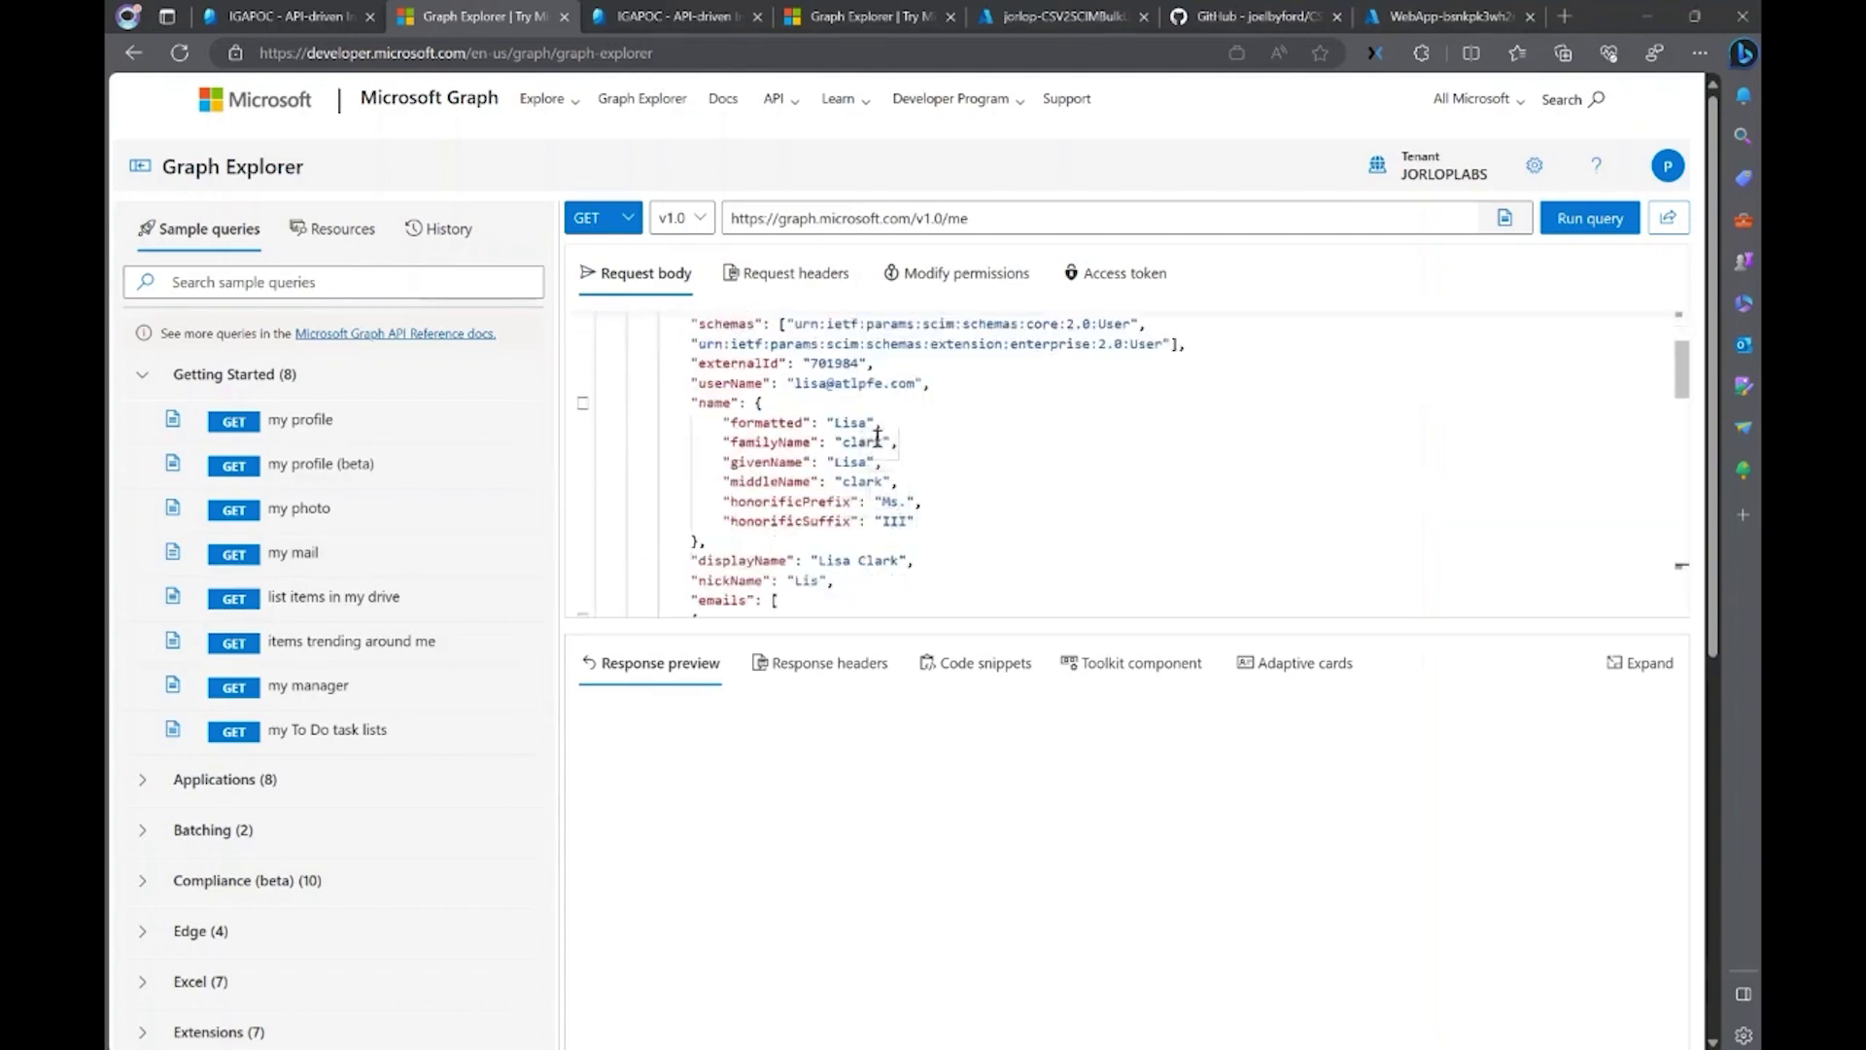
scroll(878, 437, "up", 4)
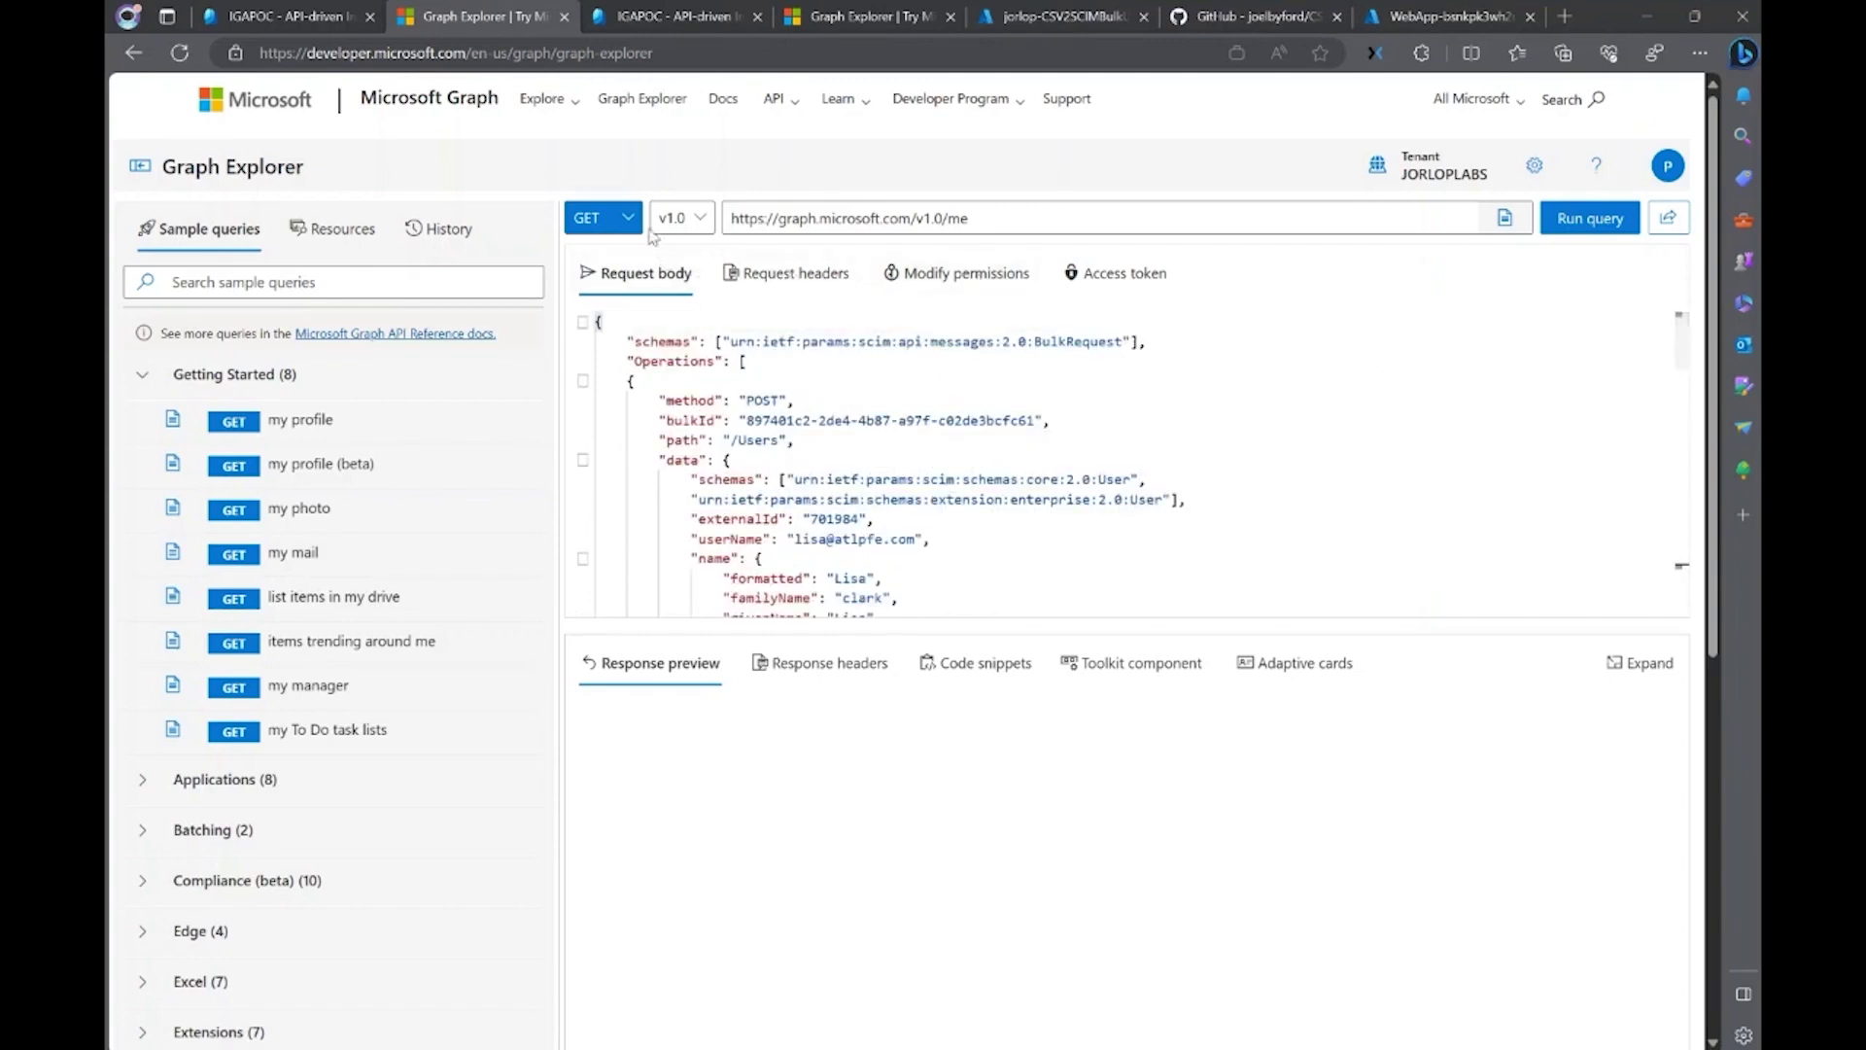
left_click(603, 218)
left_click(603, 288)
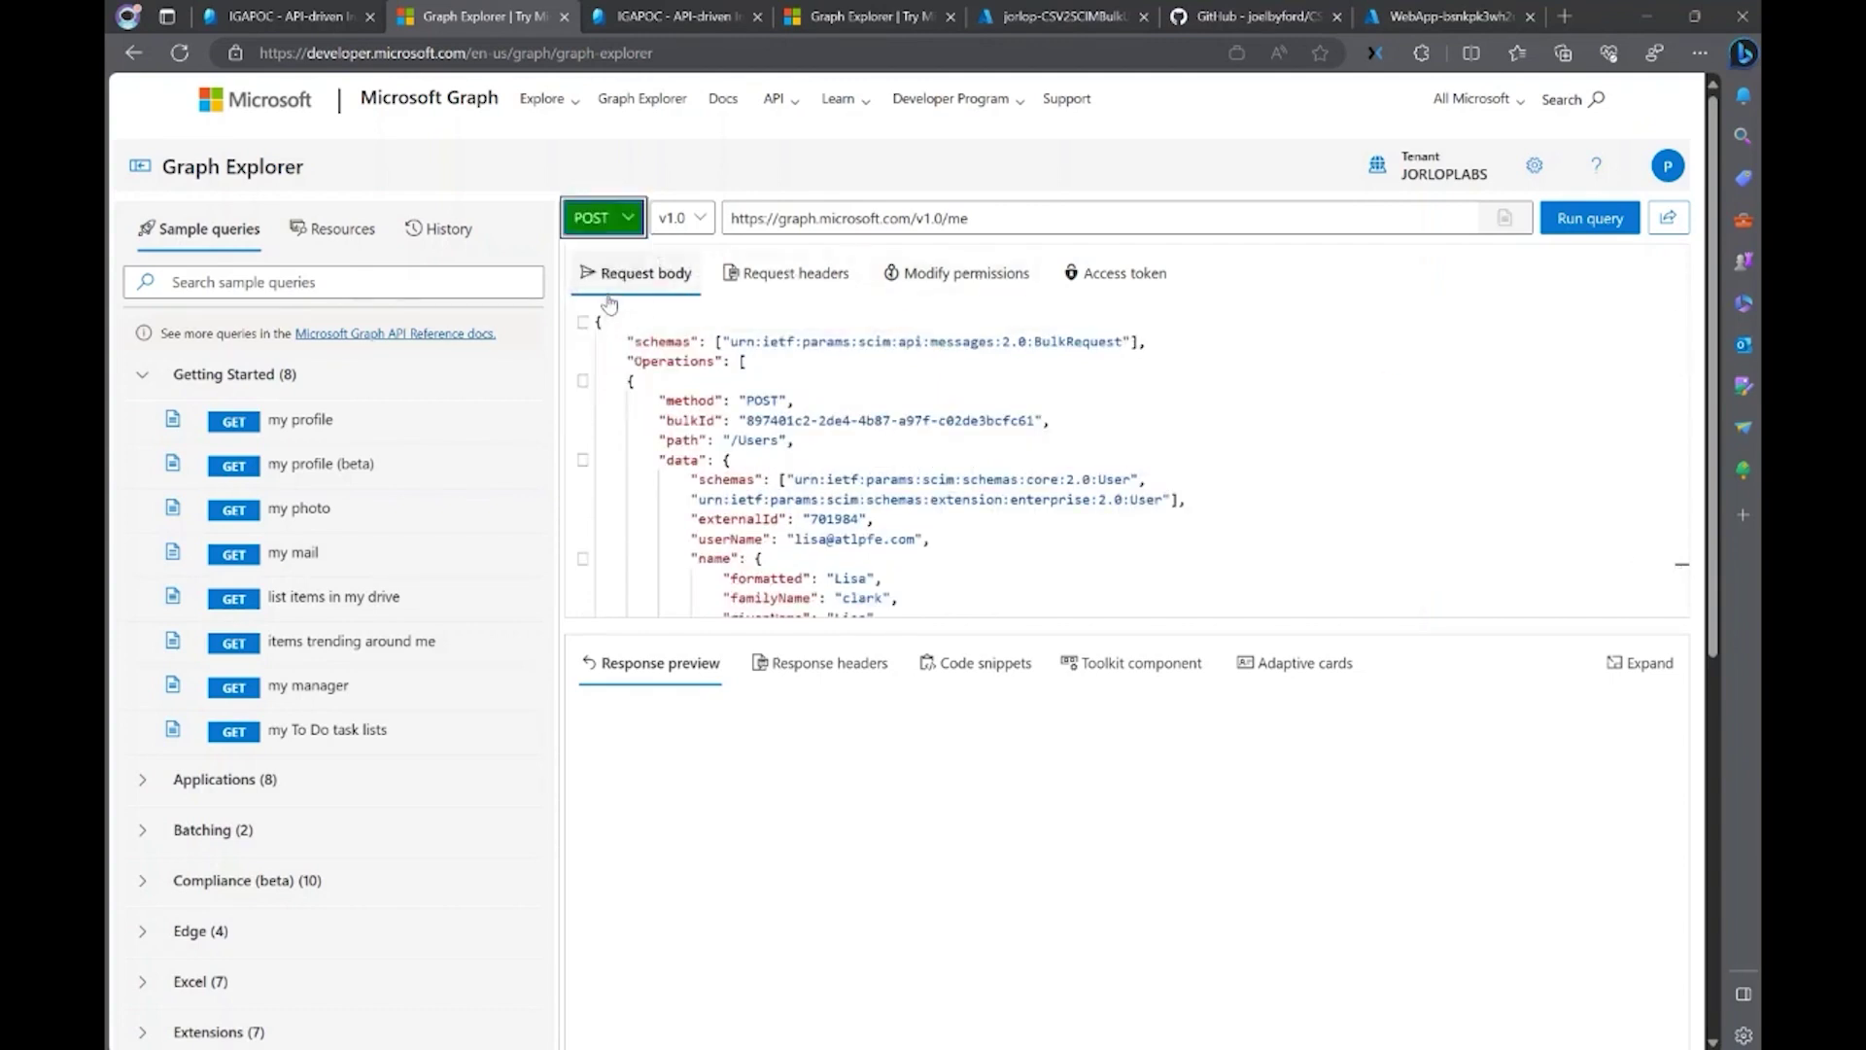
left_click(305, 13)
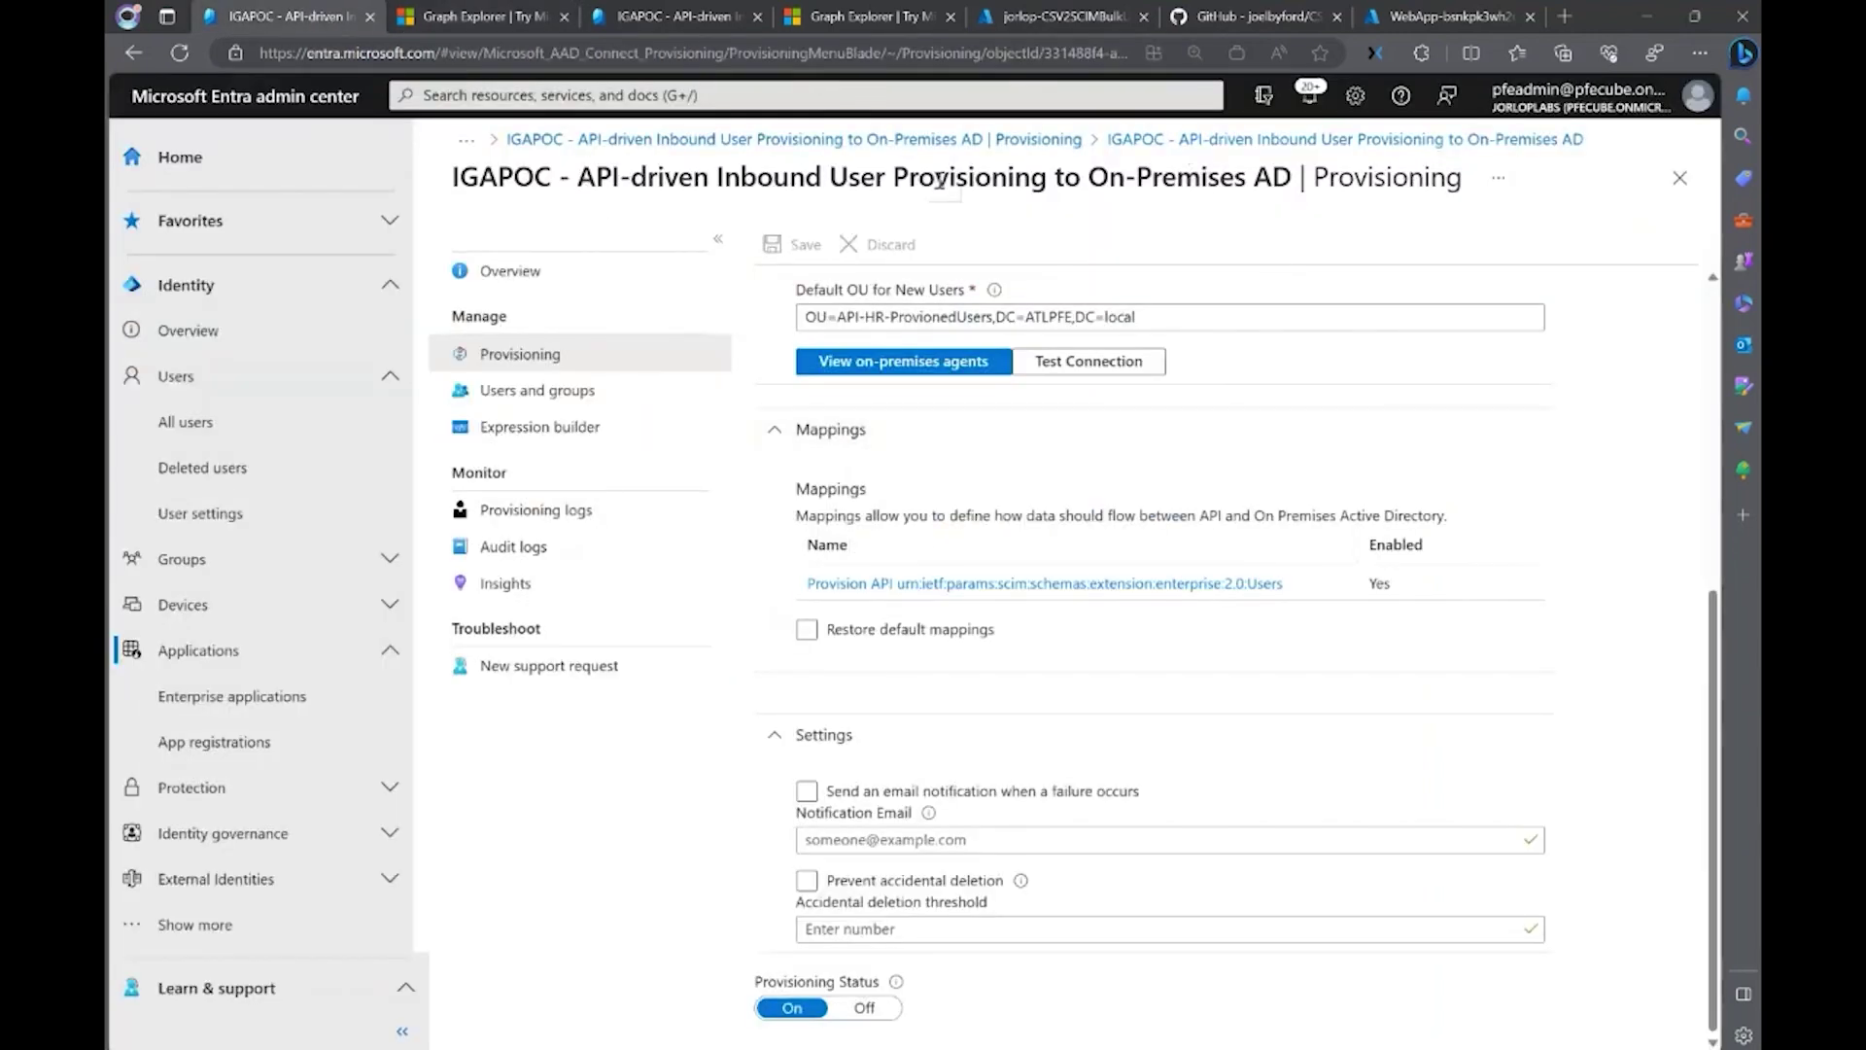
Copy the Provisioning API Endpoint URL from the app's technical information and return to Graph Explorer.
scroll(783, 279, "up", 5)
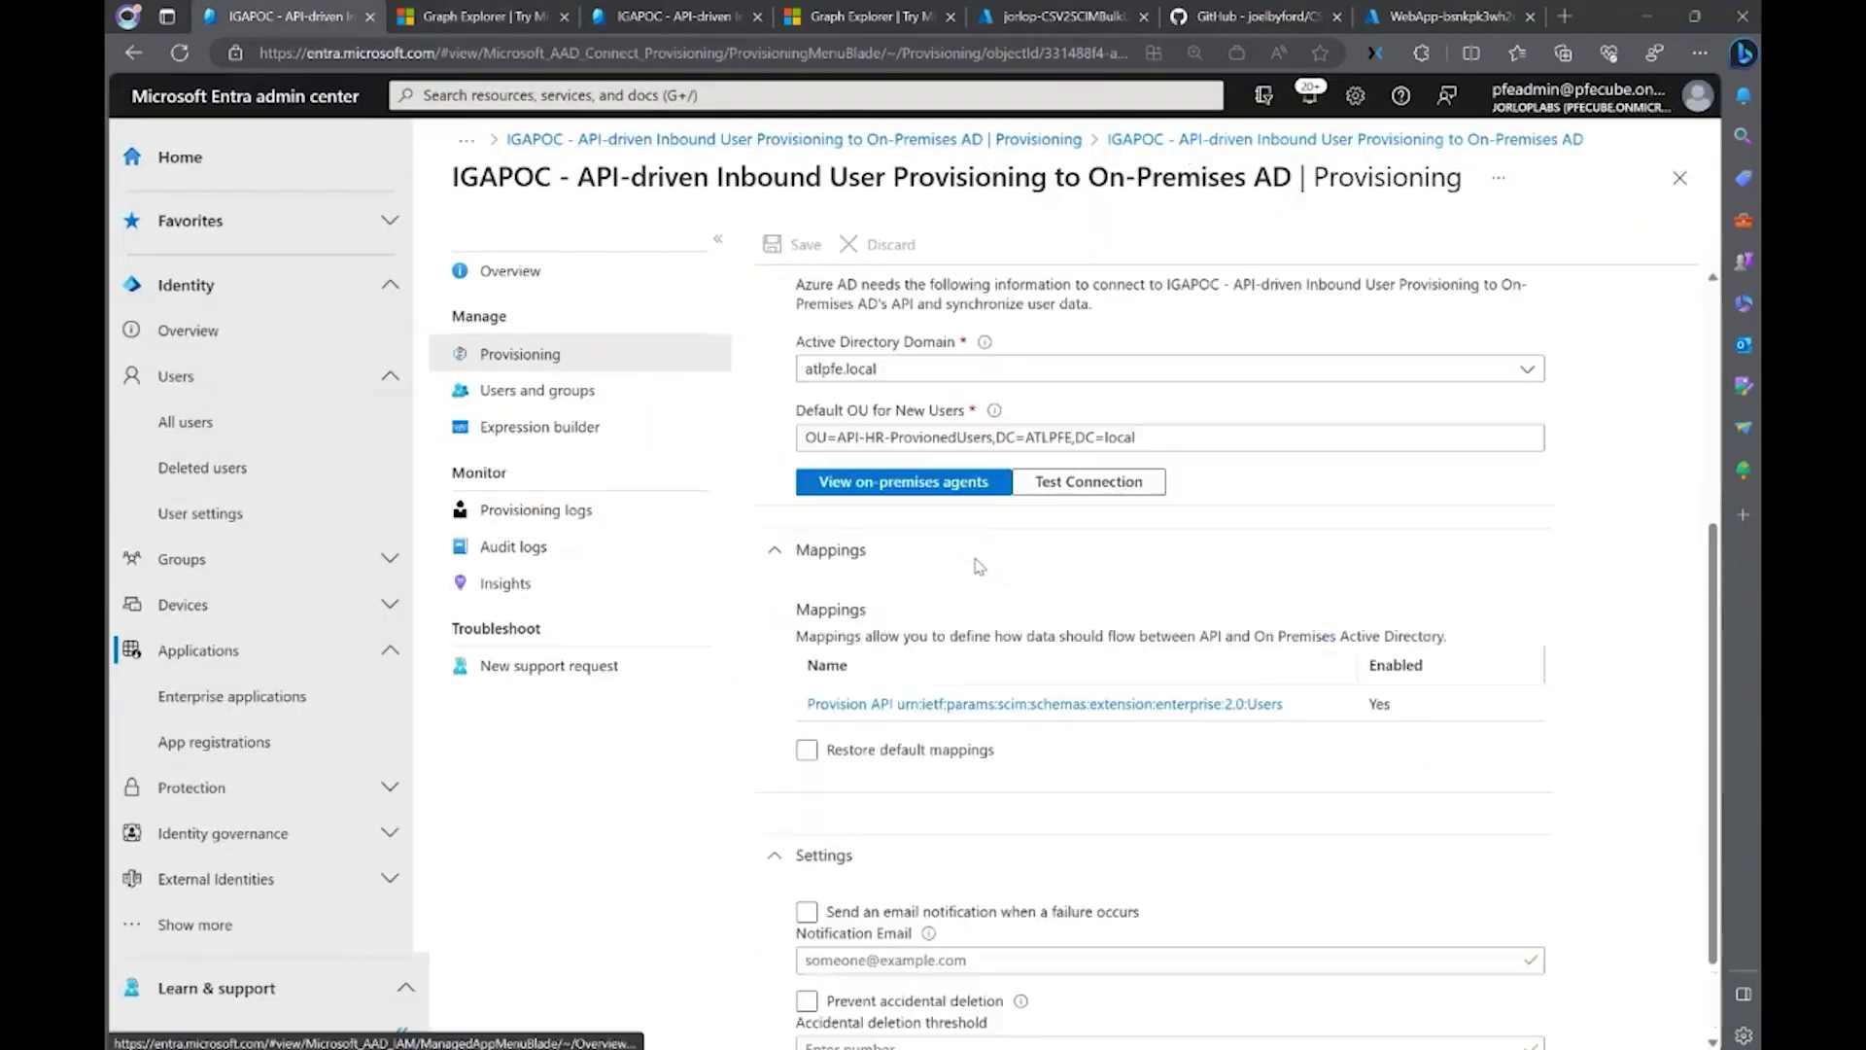
left_click(510, 276)
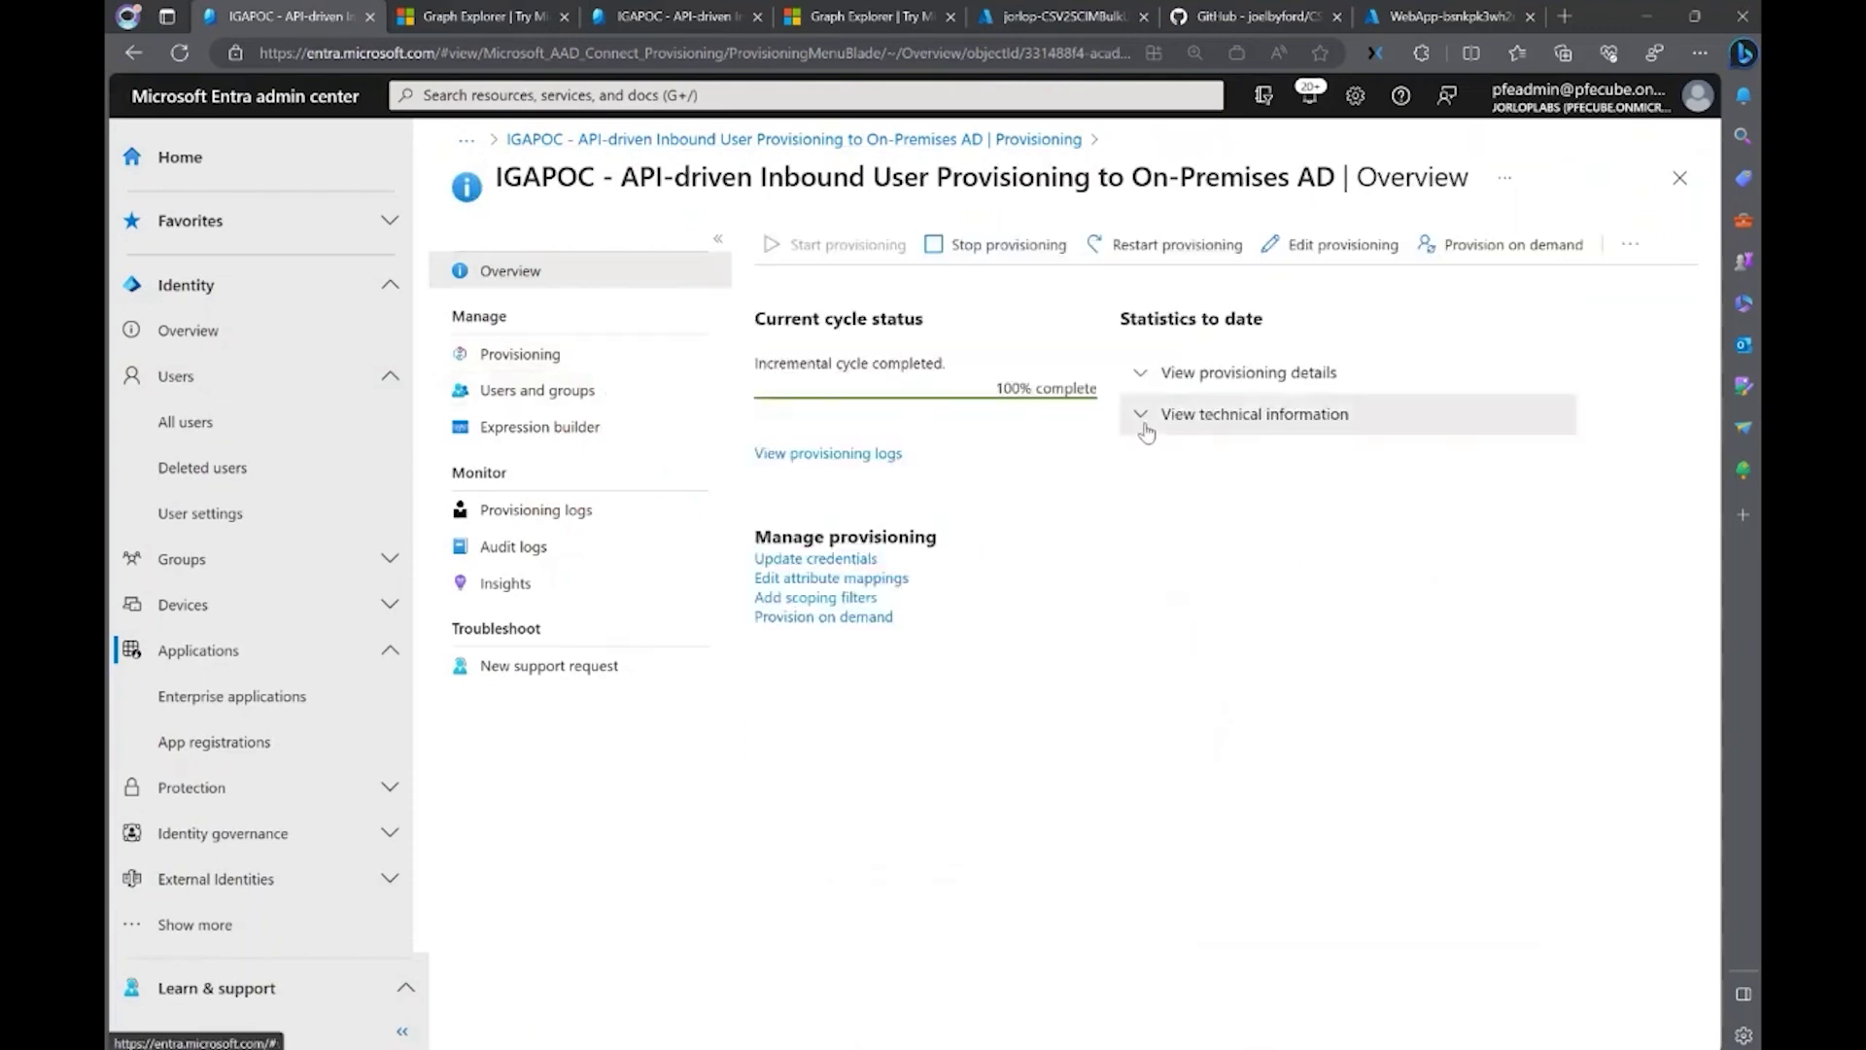
left_click(1143, 416)
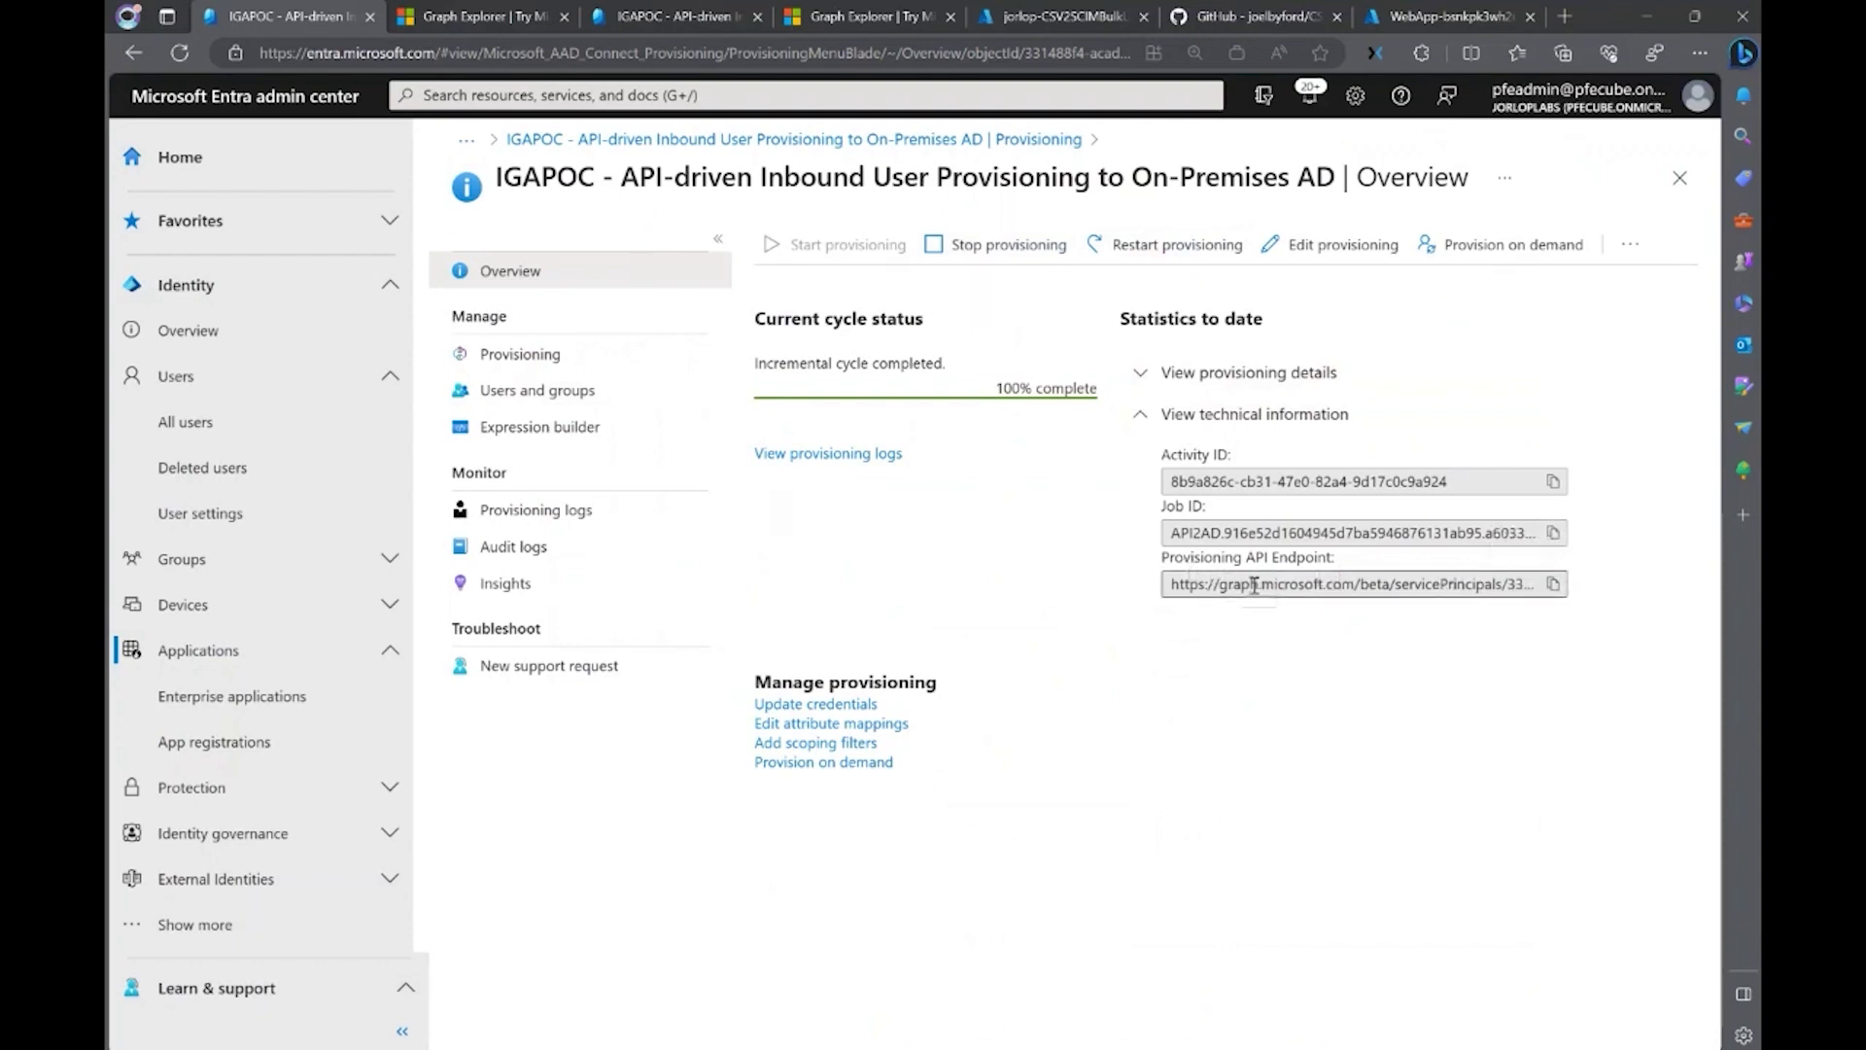
left_click(1475, 587)
triple_click(1476, 587)
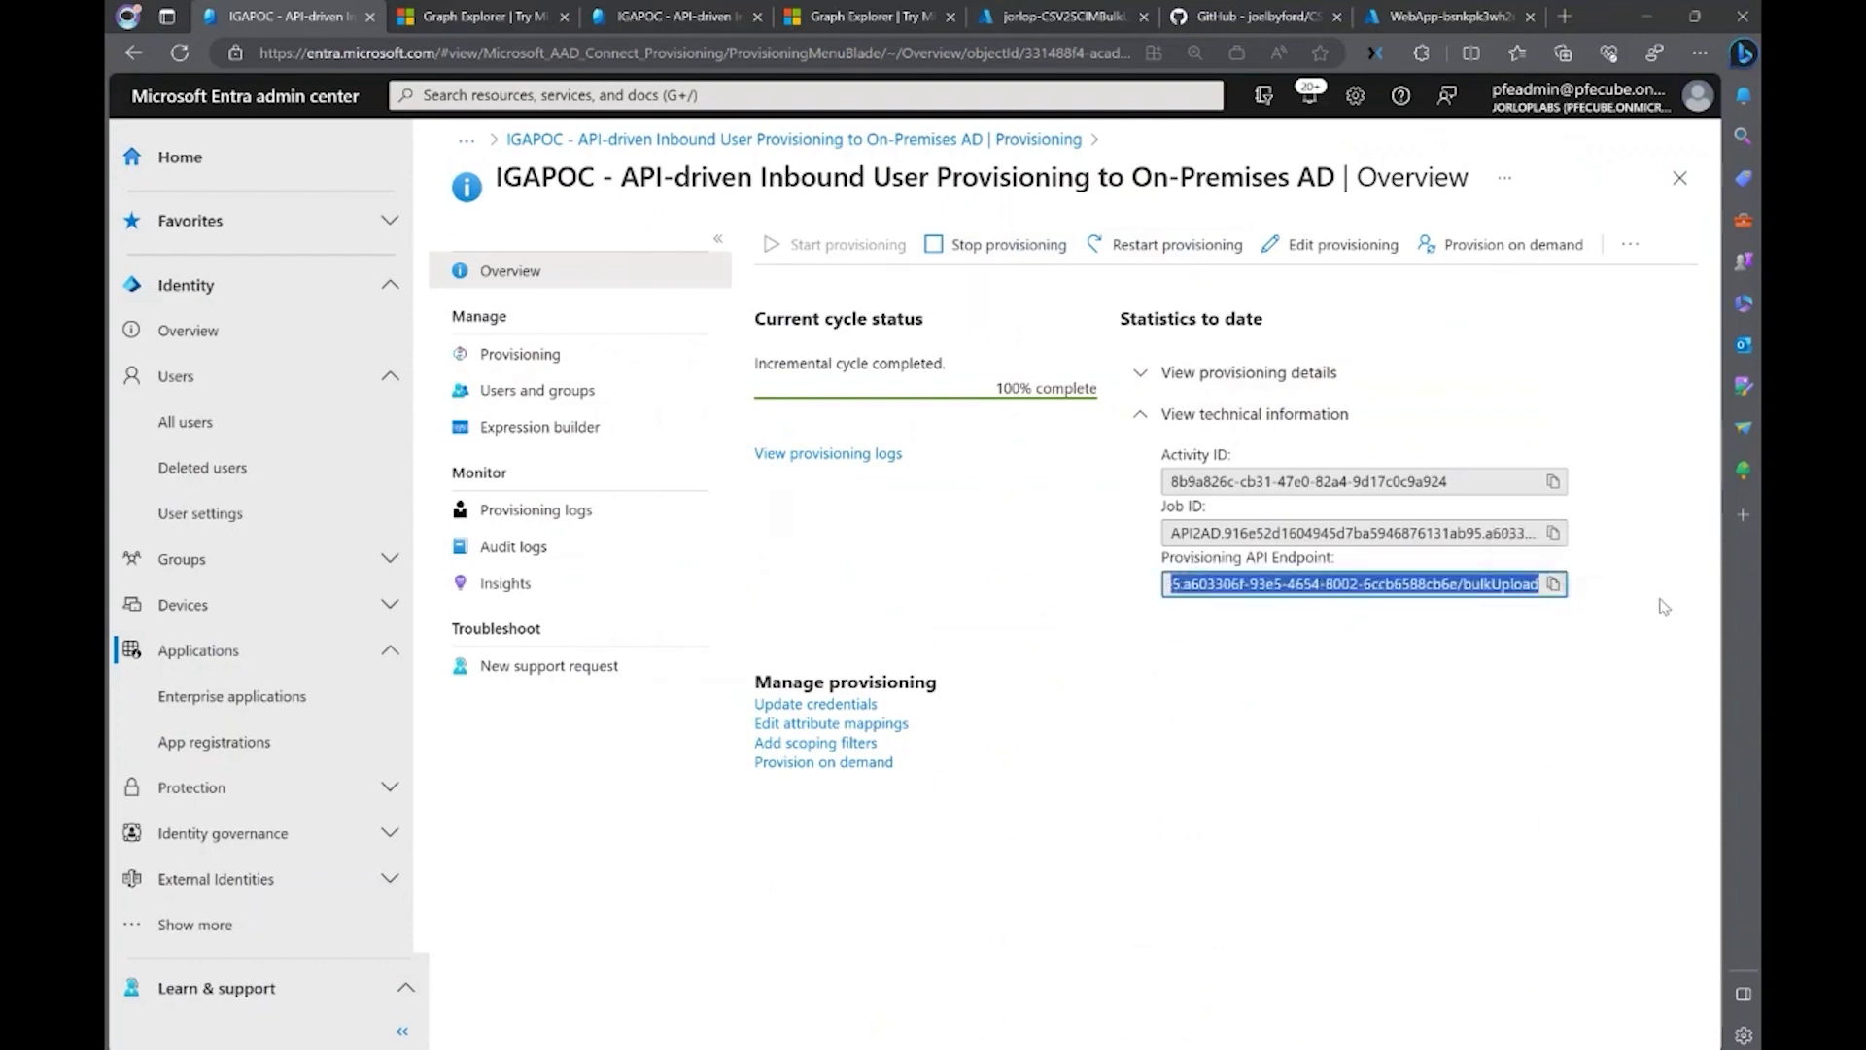
left_click(1552, 584)
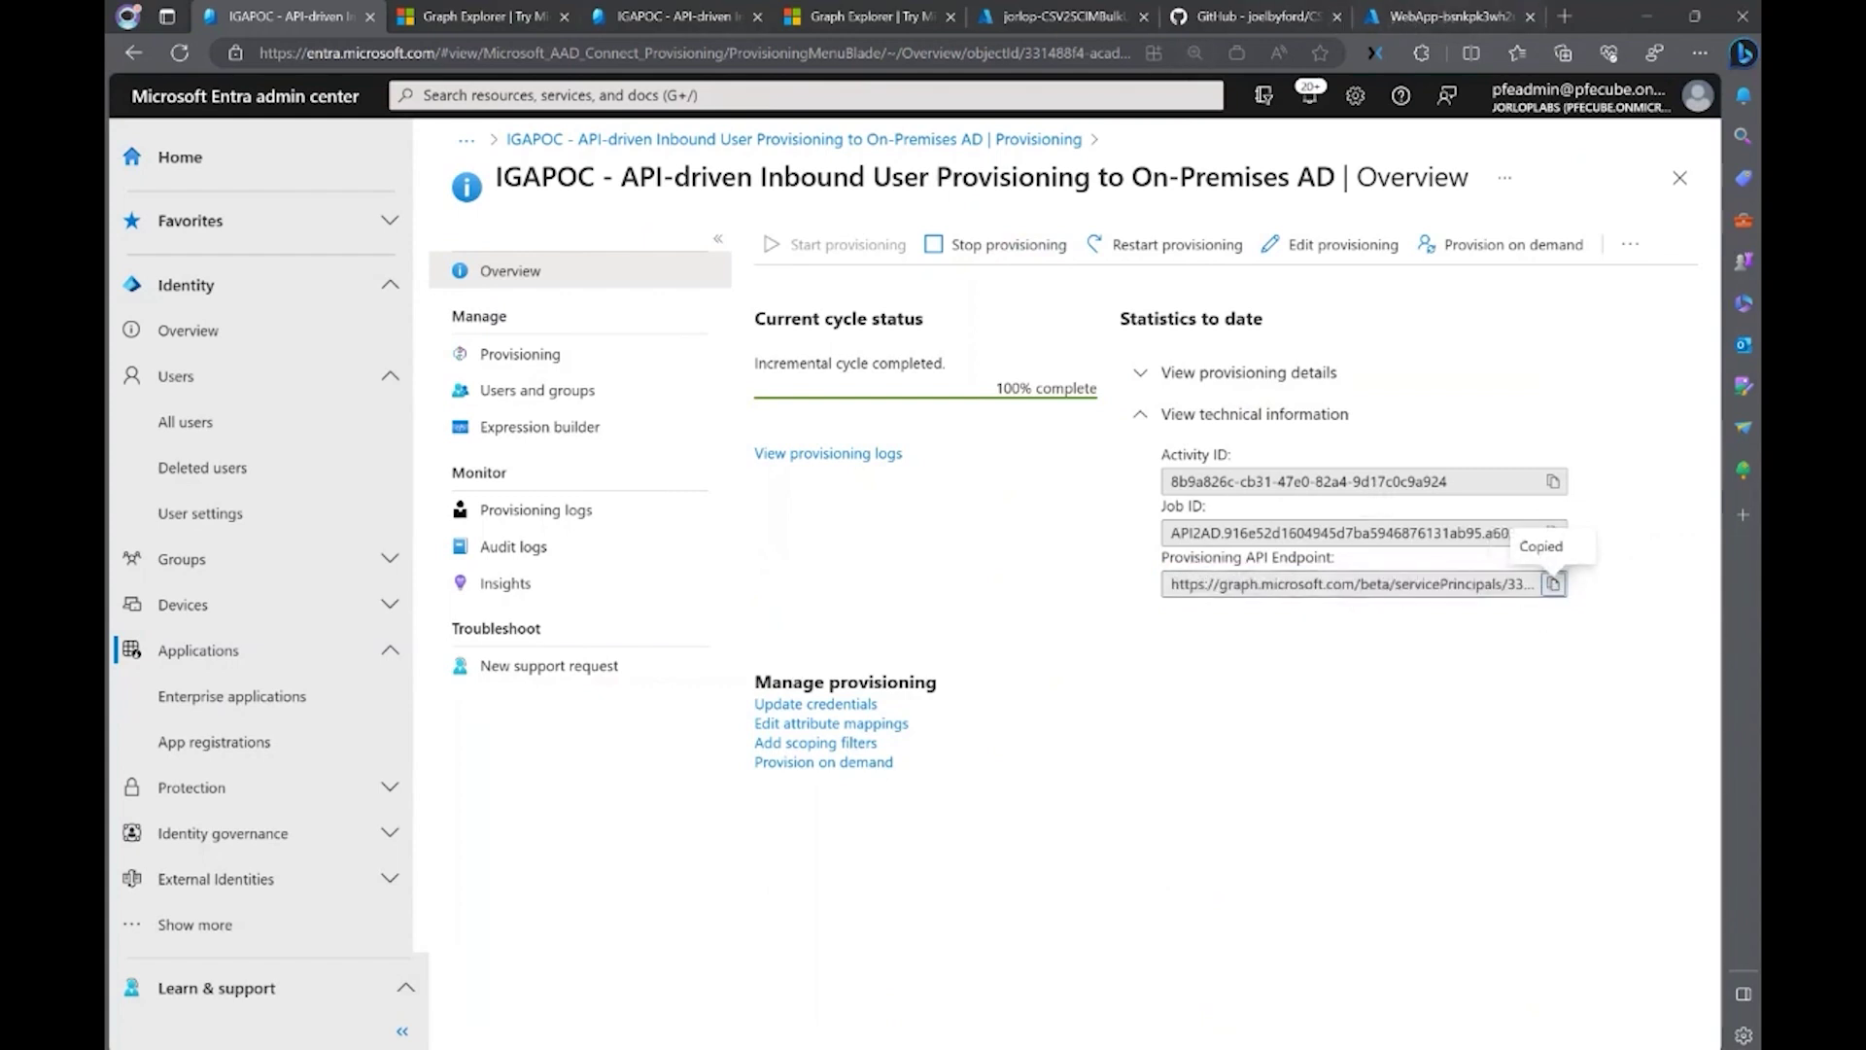
left_click(486, 17)
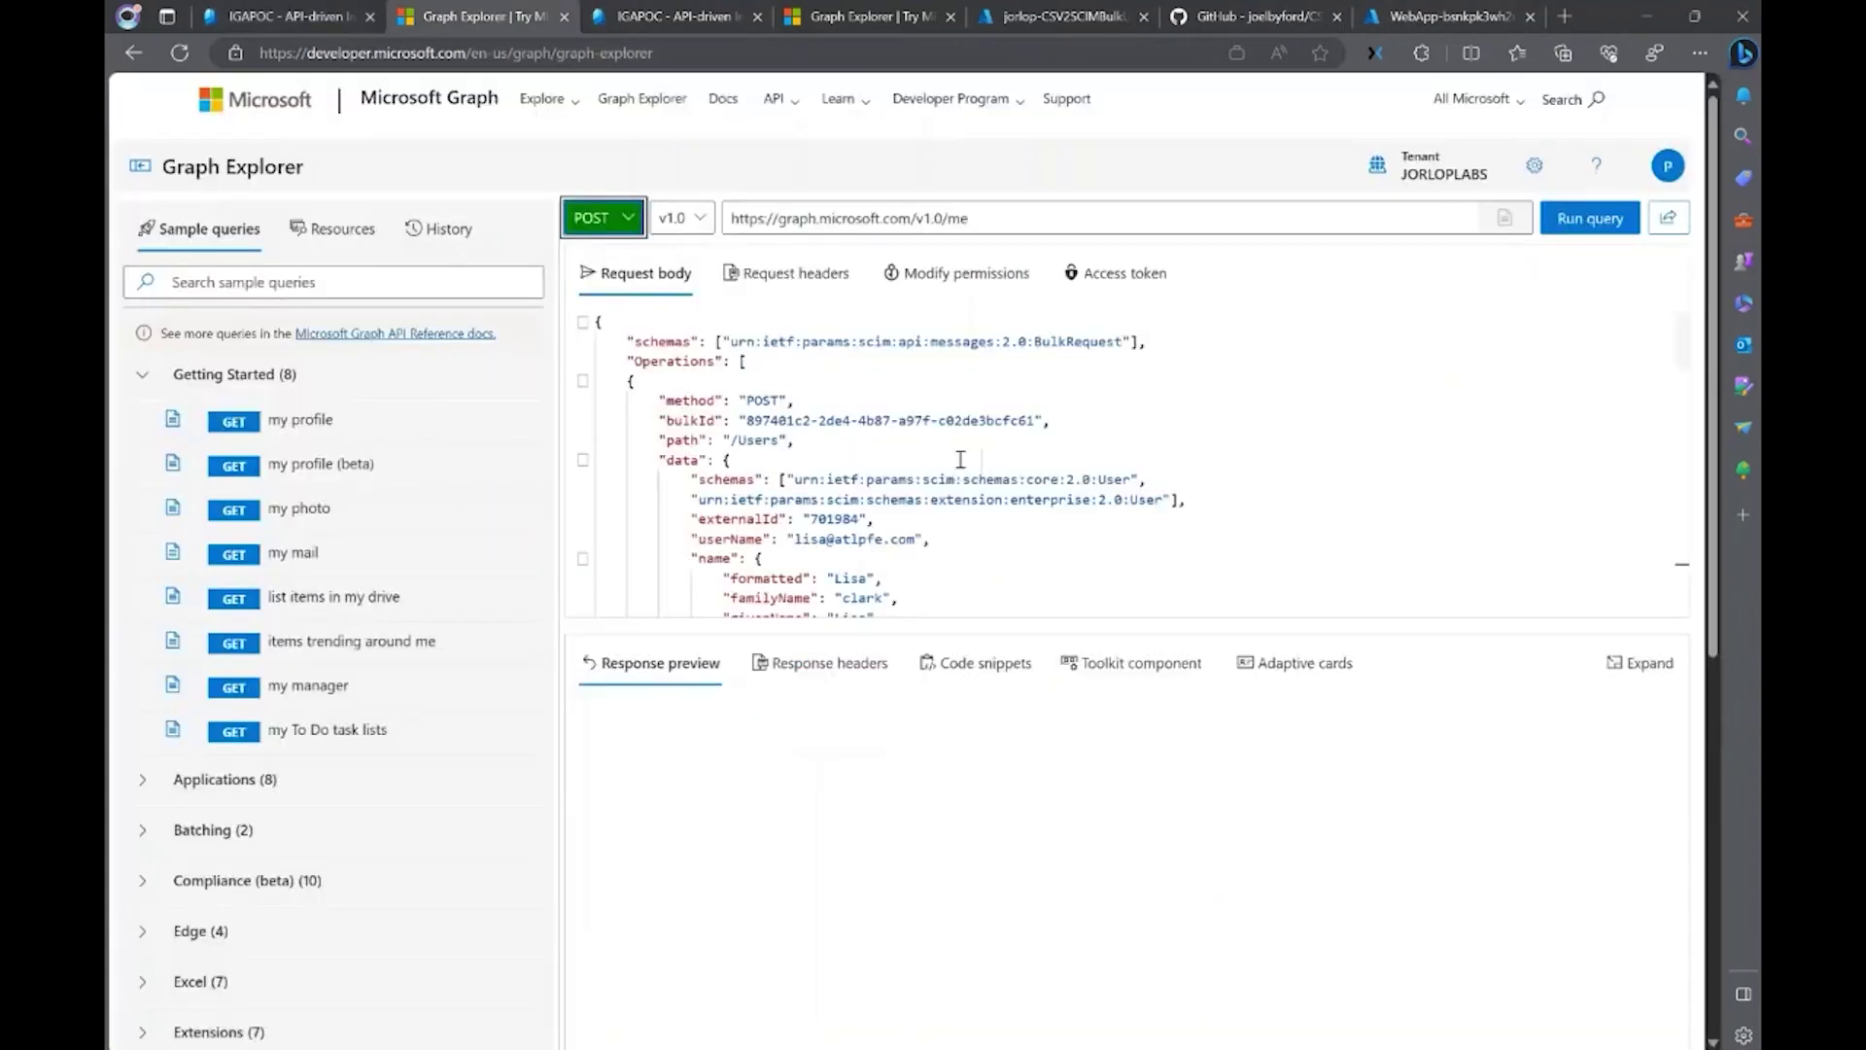
Replace the request URL with the provisioning endpoint and send the bulk POST, getting 202 Accepted.
triple_click(1041, 216)
key("ctrl+v")
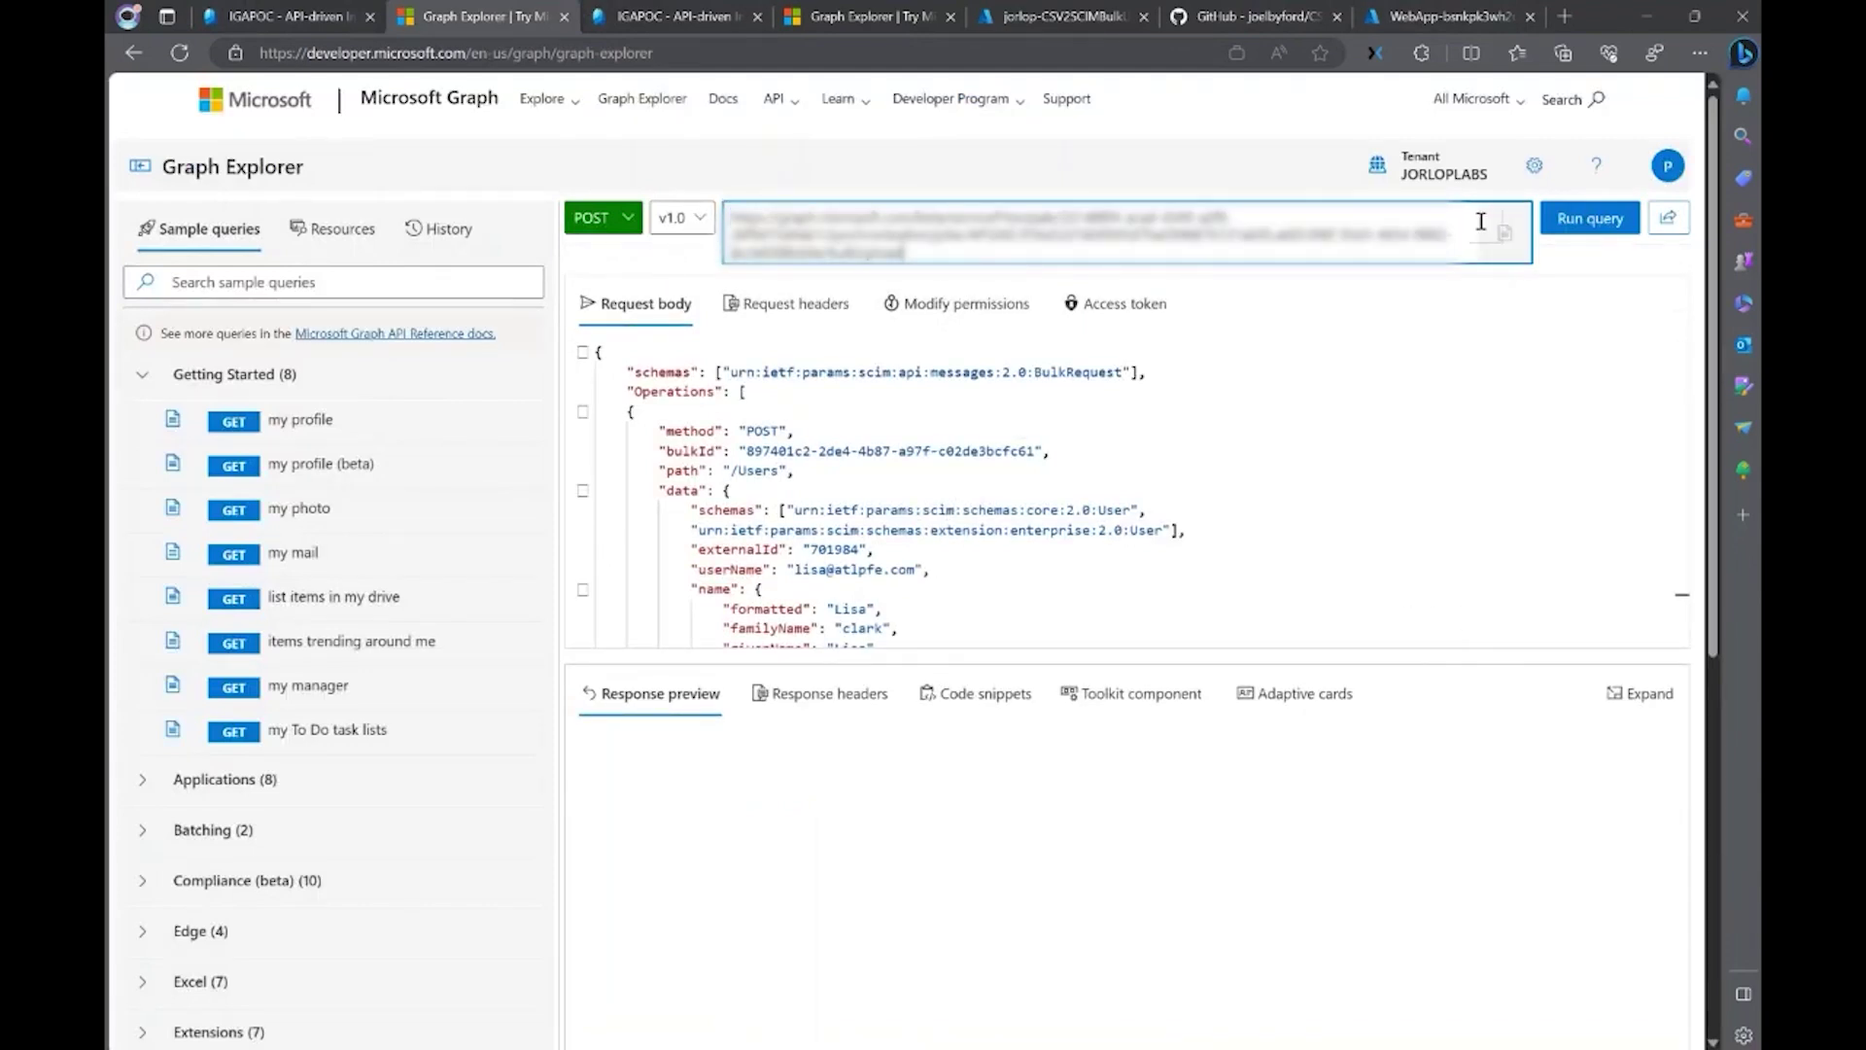
left_click(1599, 230)
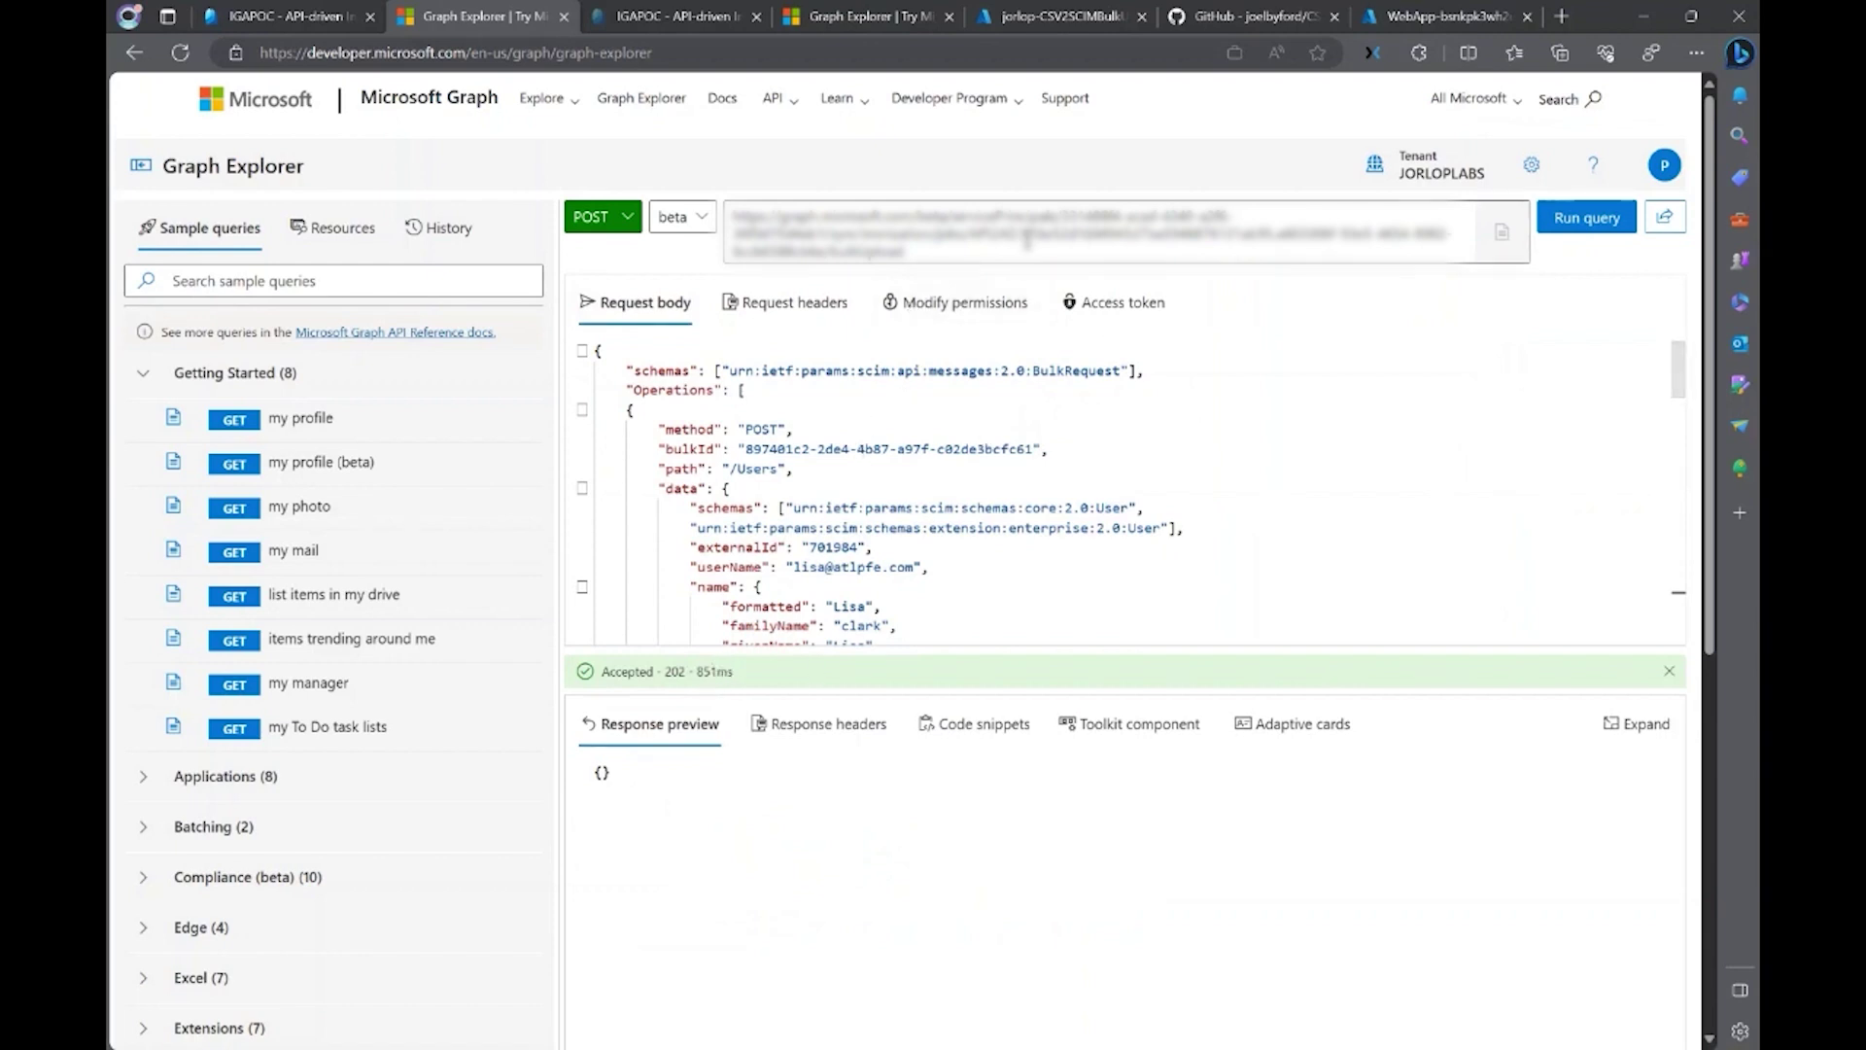
Glance at the IGAPOC provisioning logs, then open the app's Provisioning settings page.
left_click(289, 18)
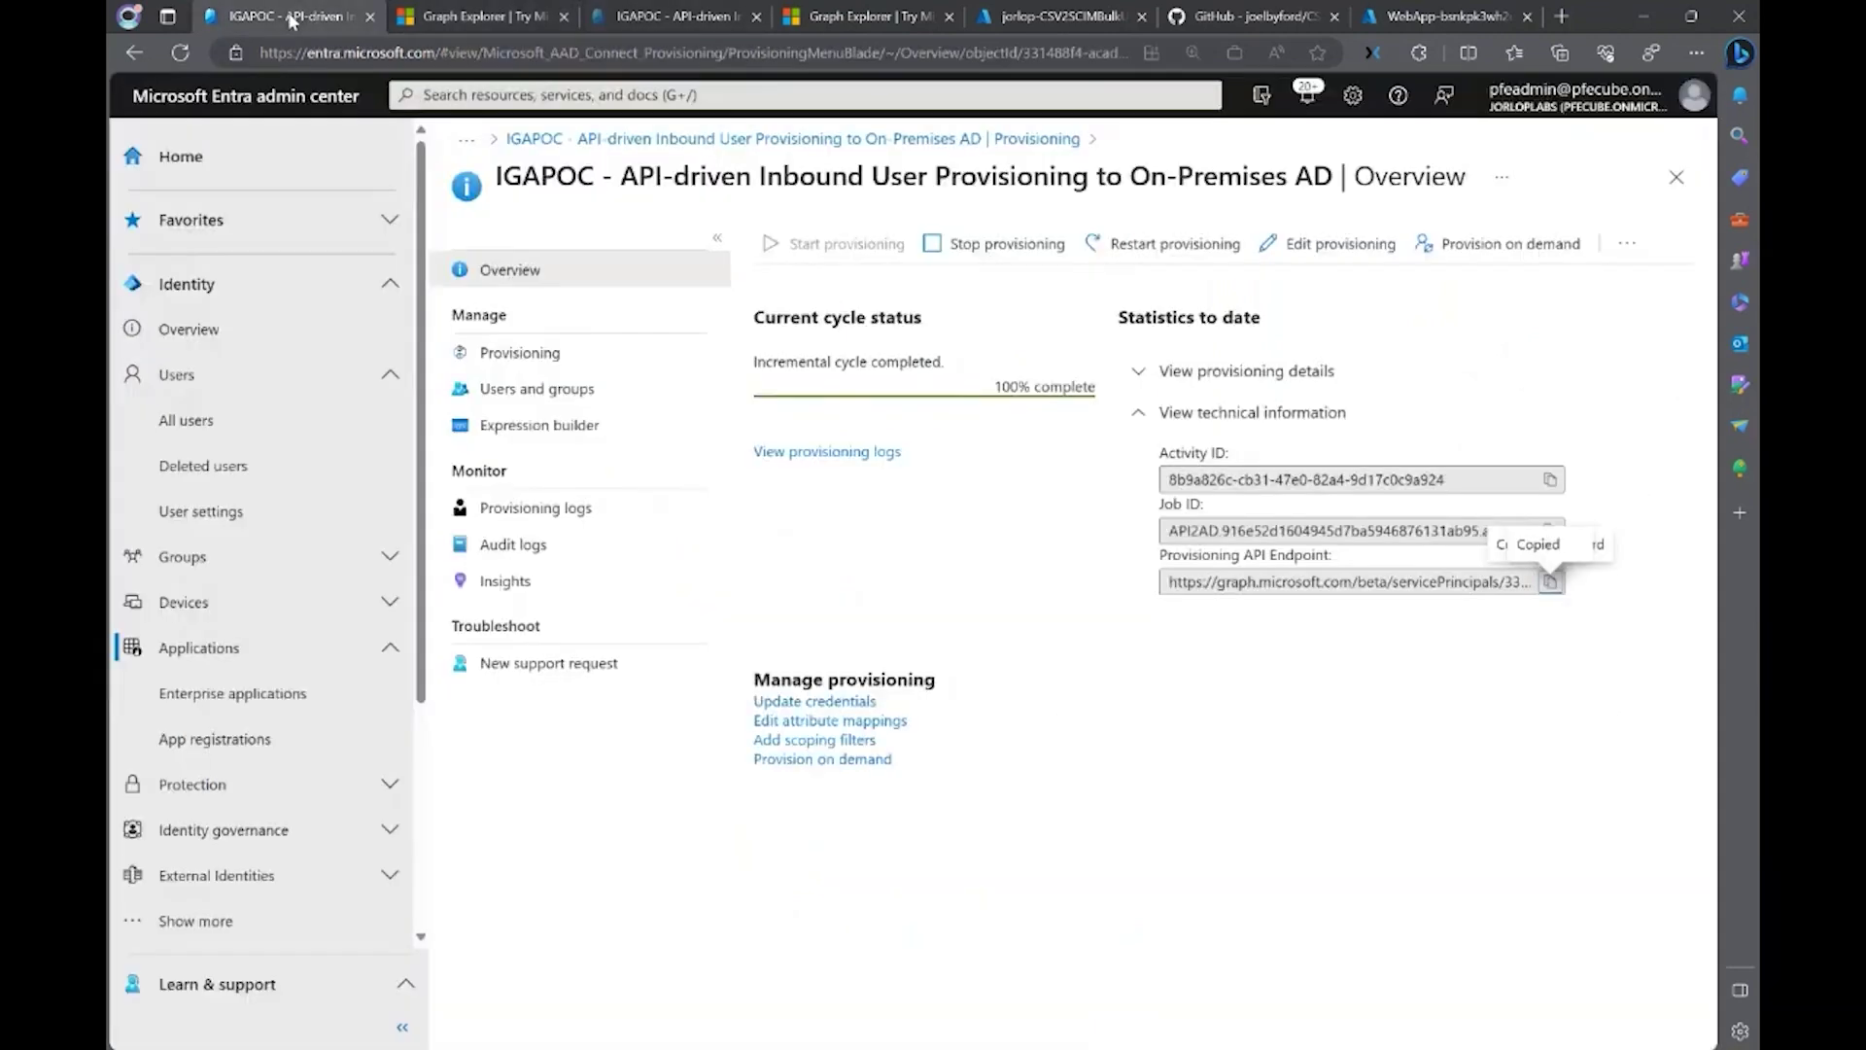
left_click(828, 452)
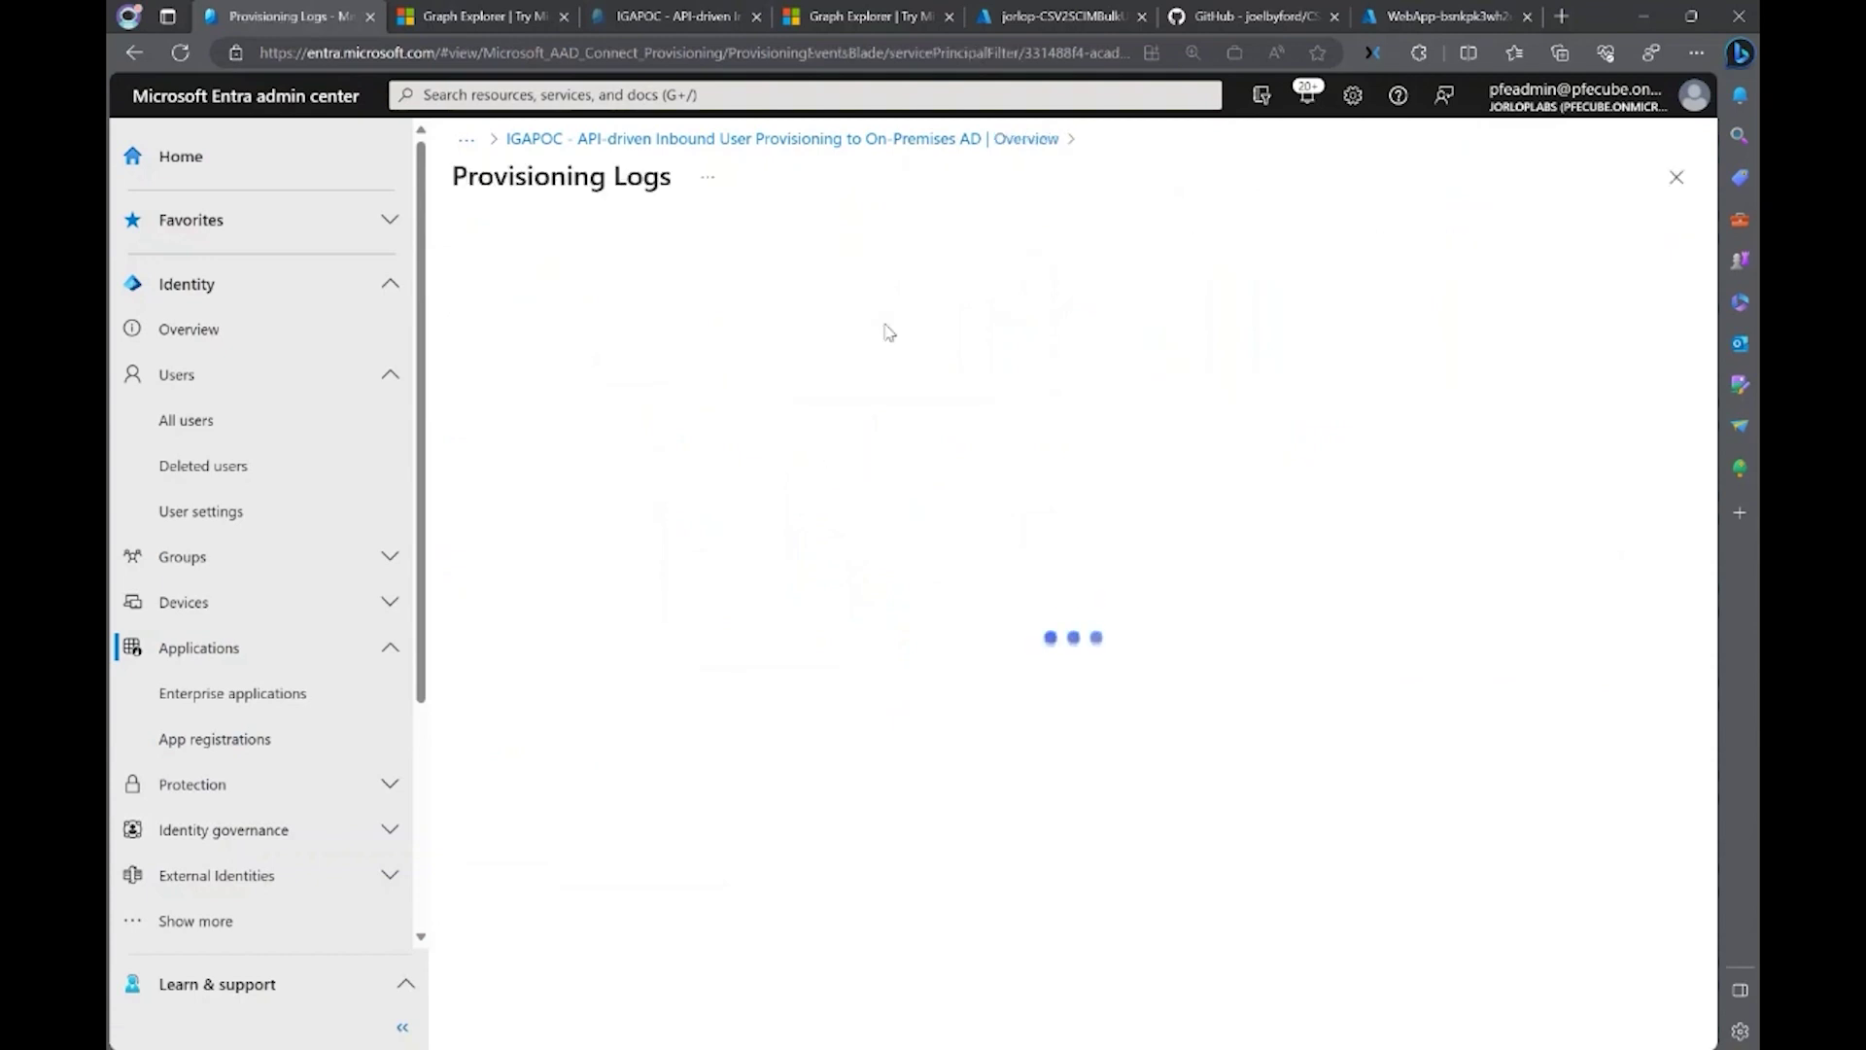
key("alt+Left")
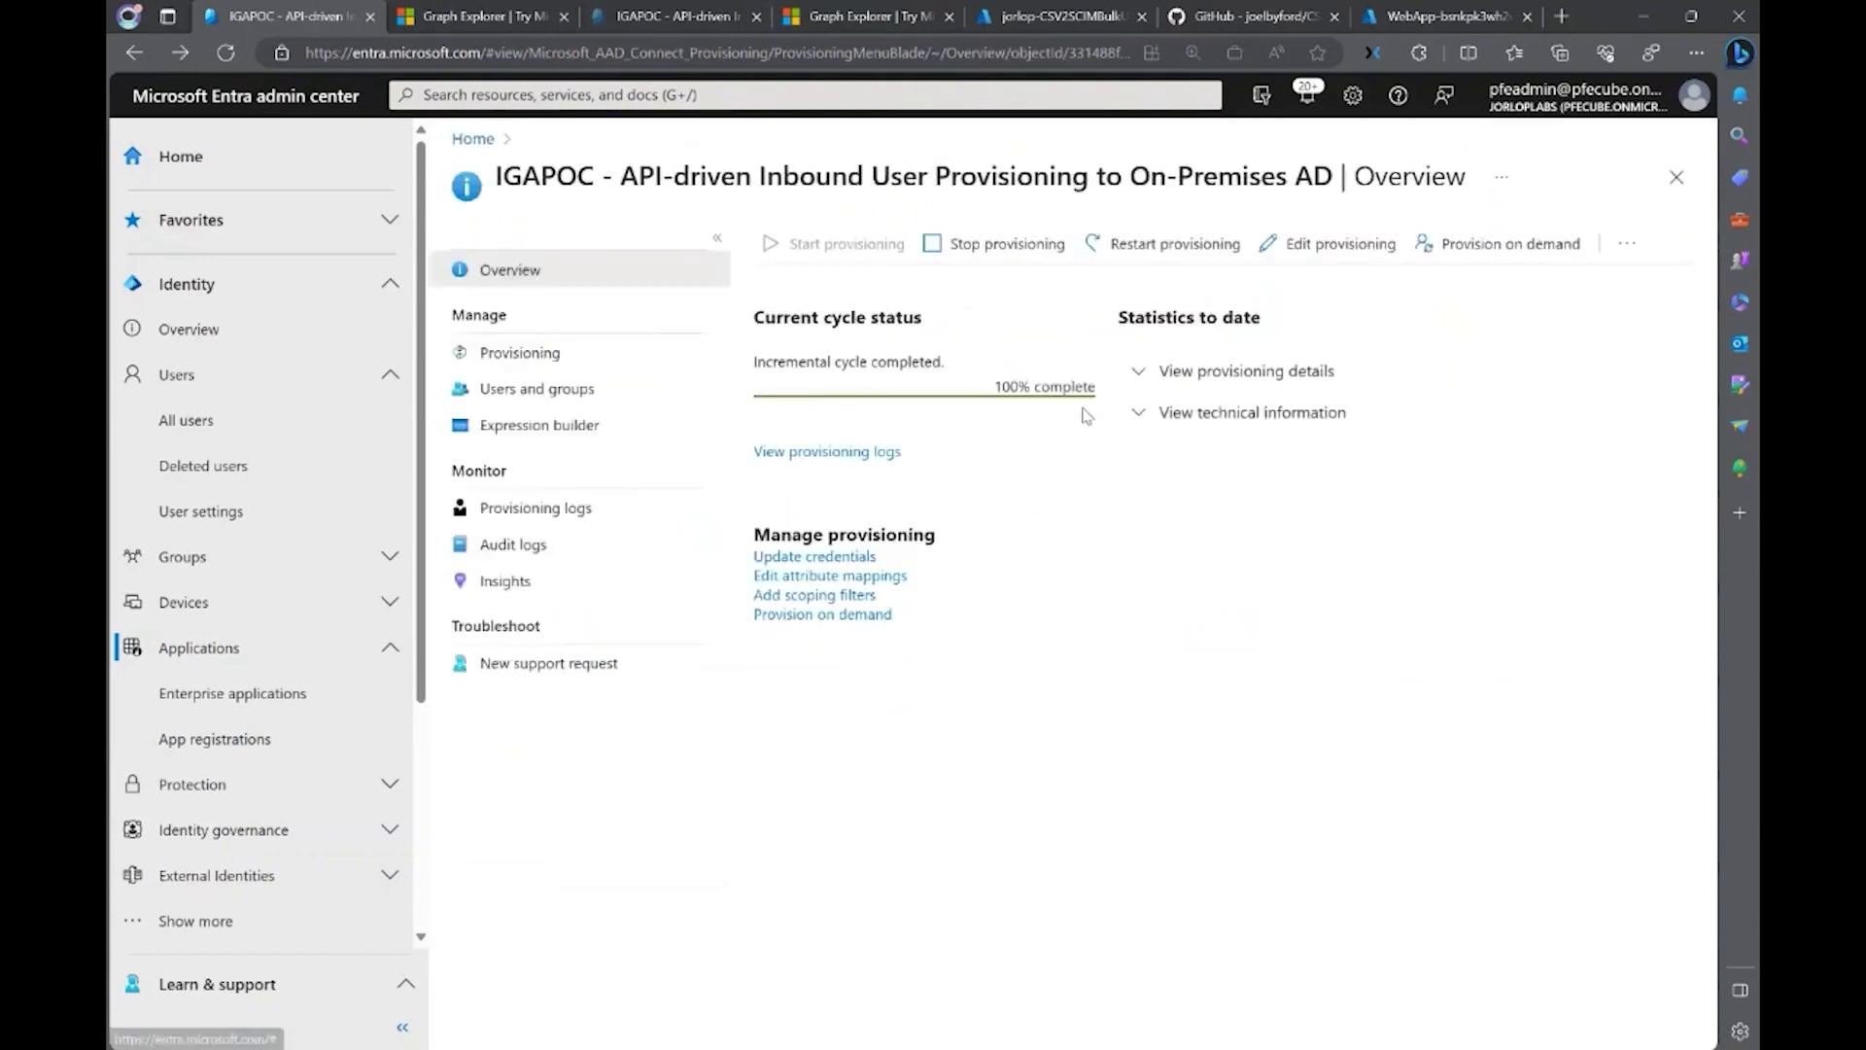
left_click(573, 352)
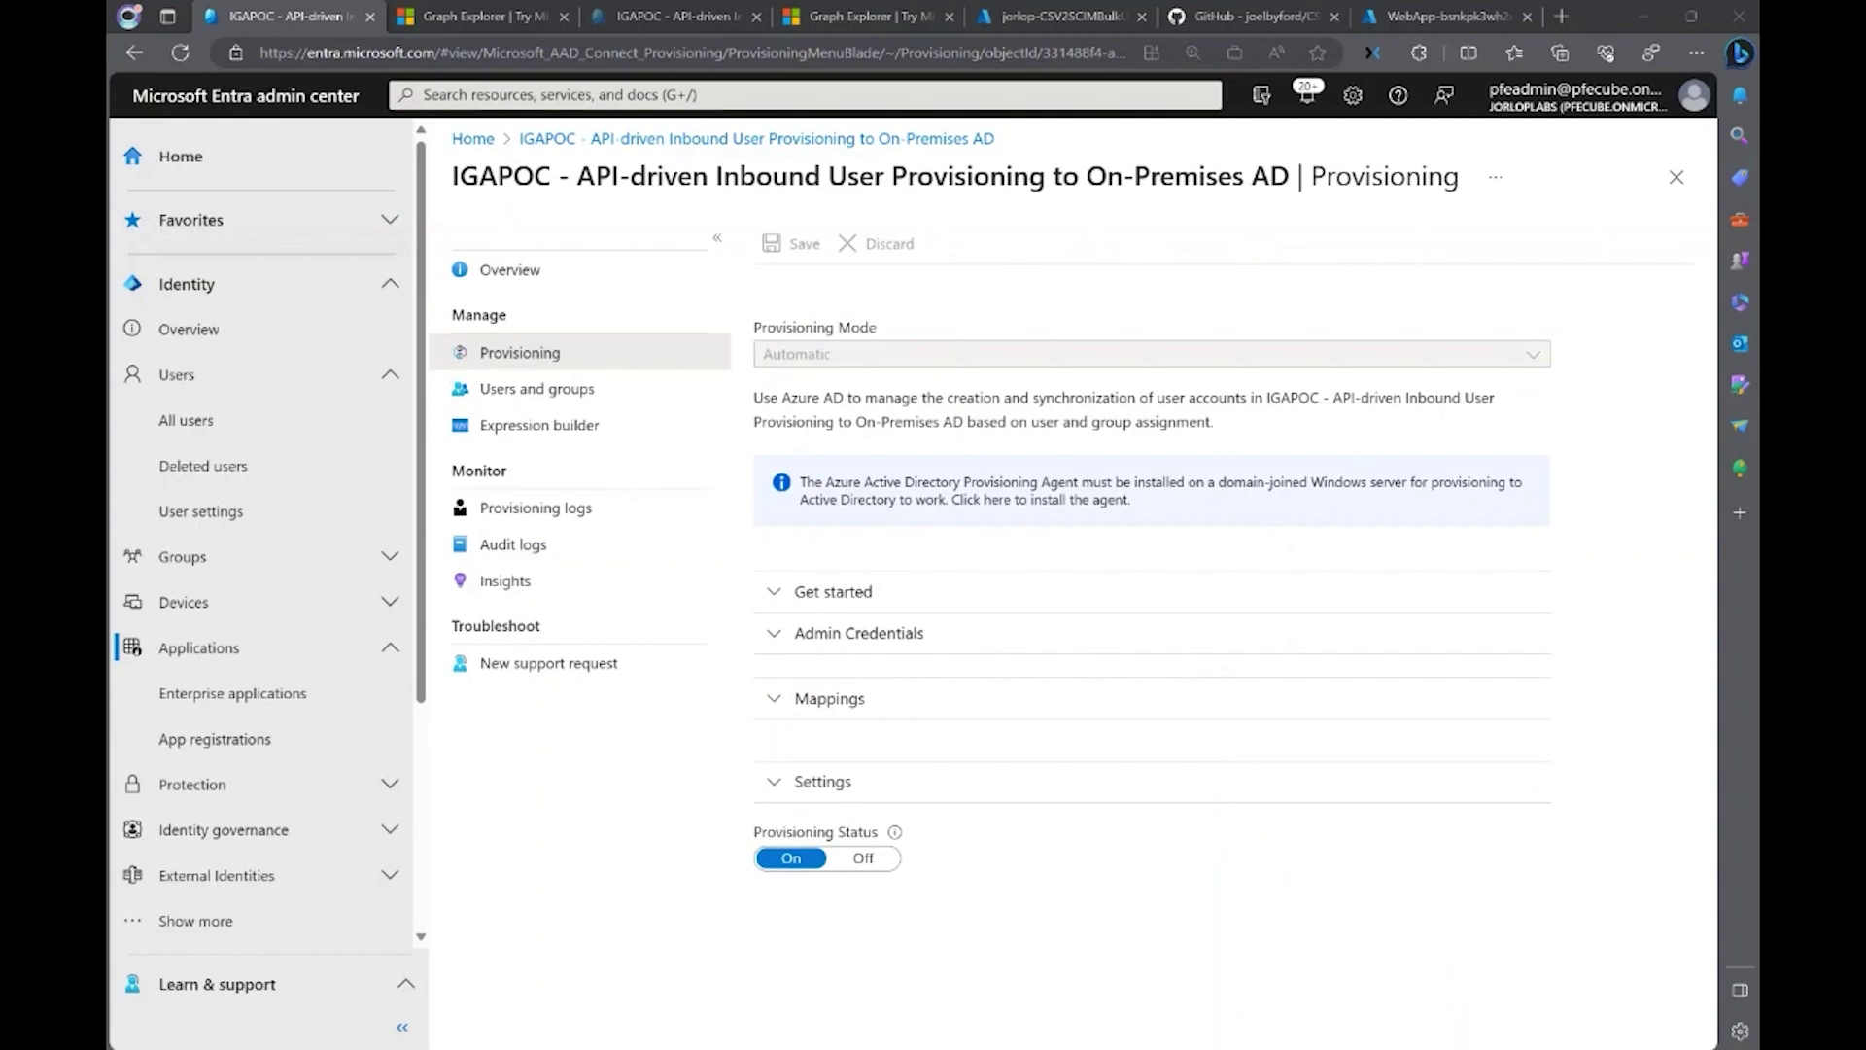
key("alt+Tab")
Refresh the API-HR-ProvionedUsers OU to confirm the new provisioned user, then minimise the RDP session.
double_click(1074, 226)
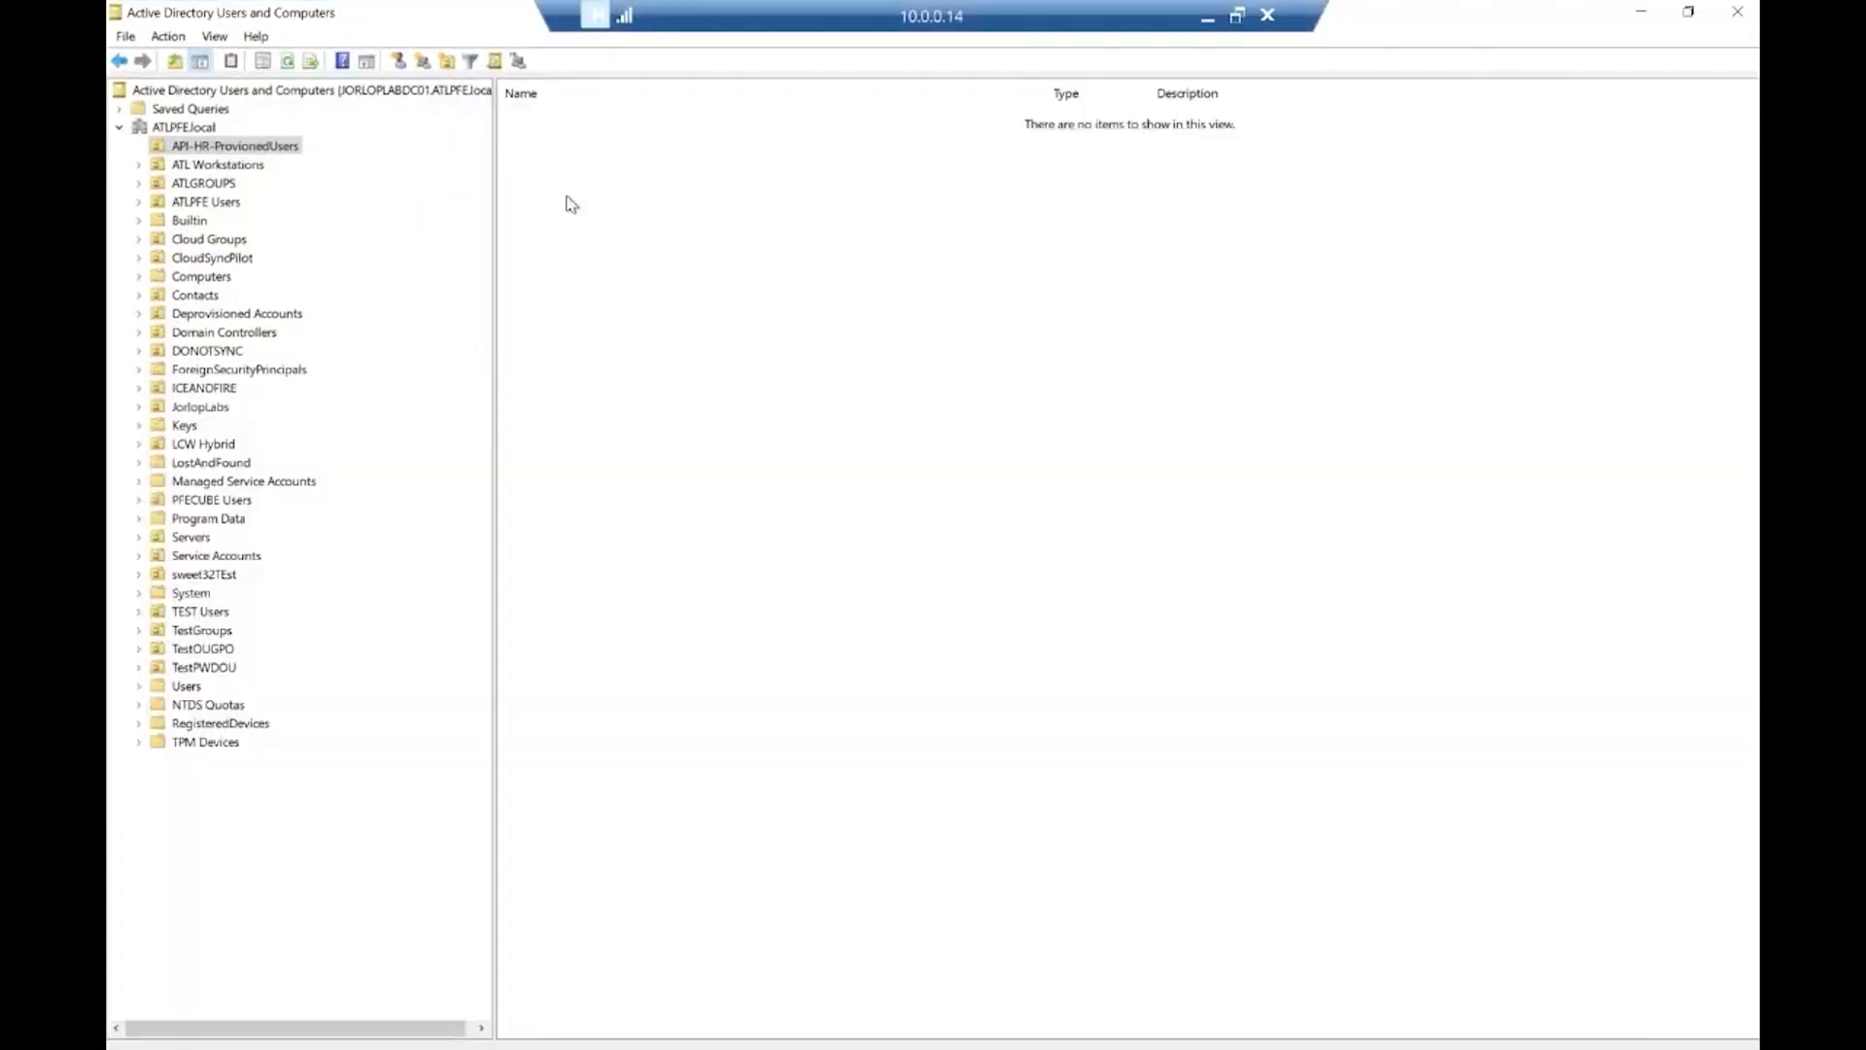
left_click(288, 62)
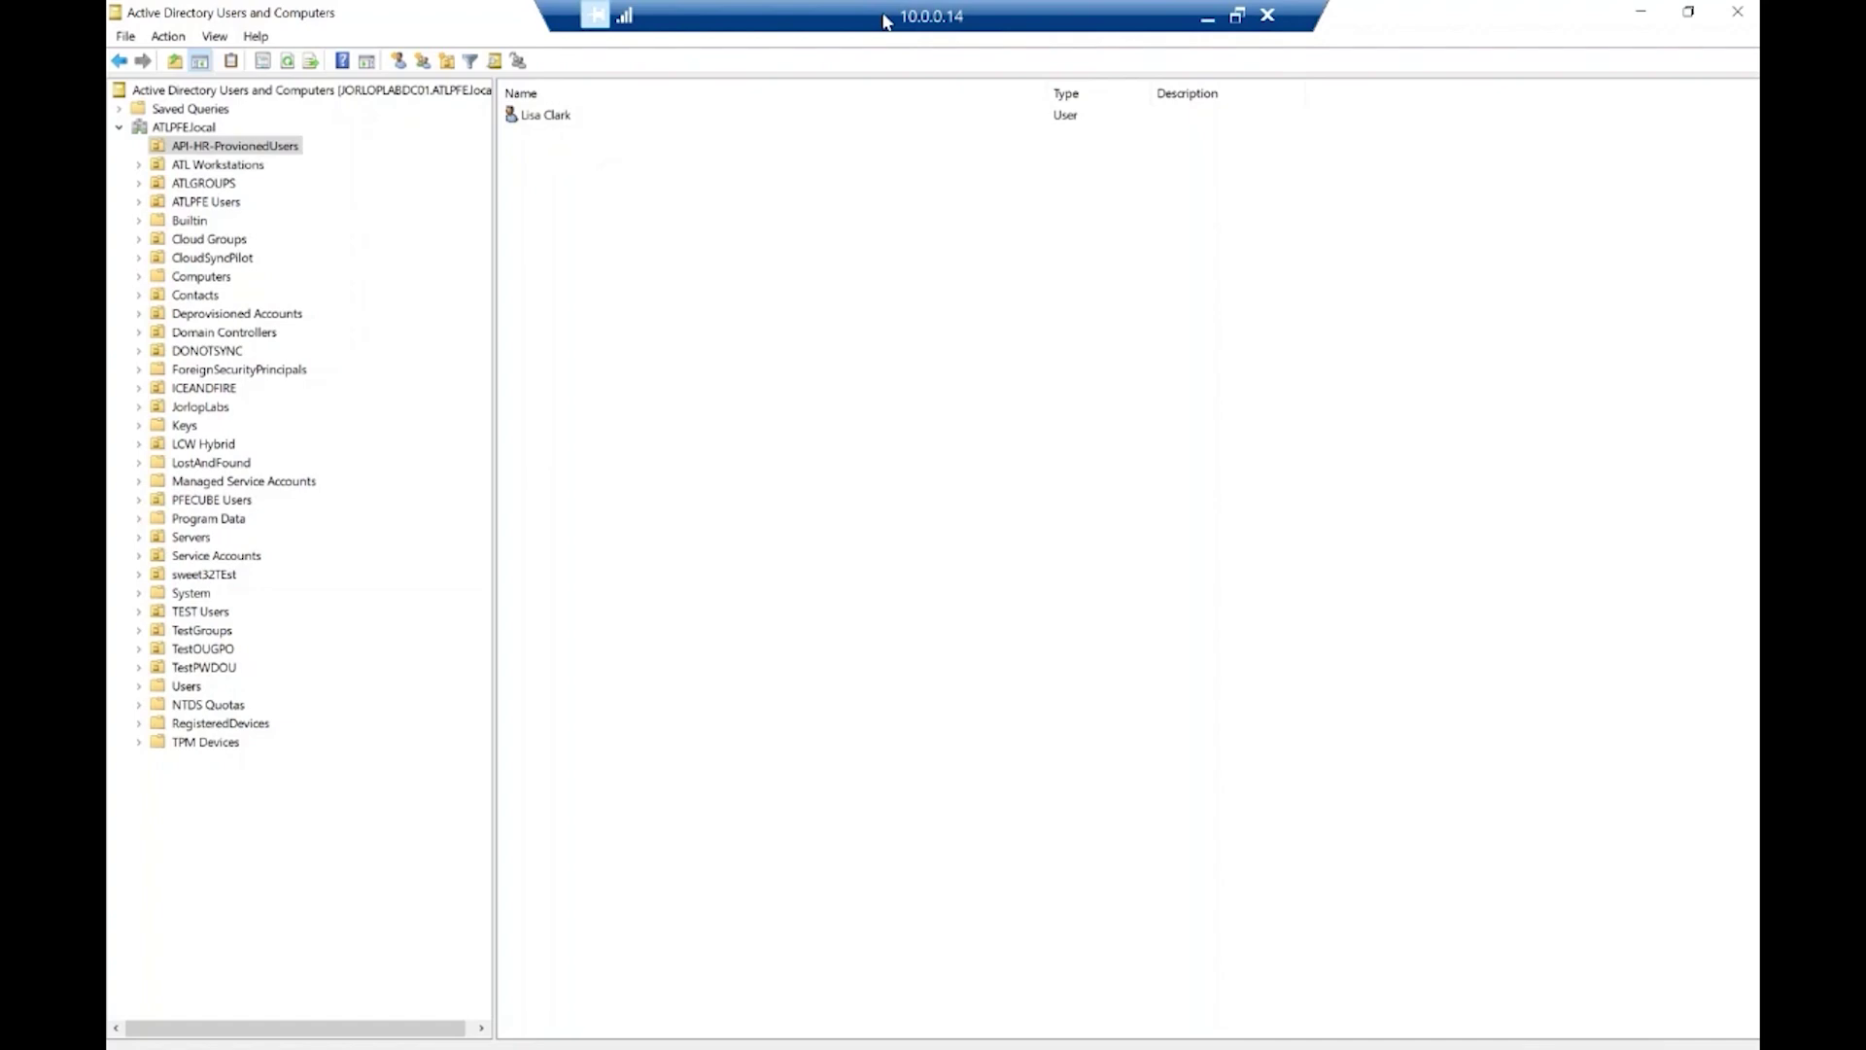
left_click(1207, 16)
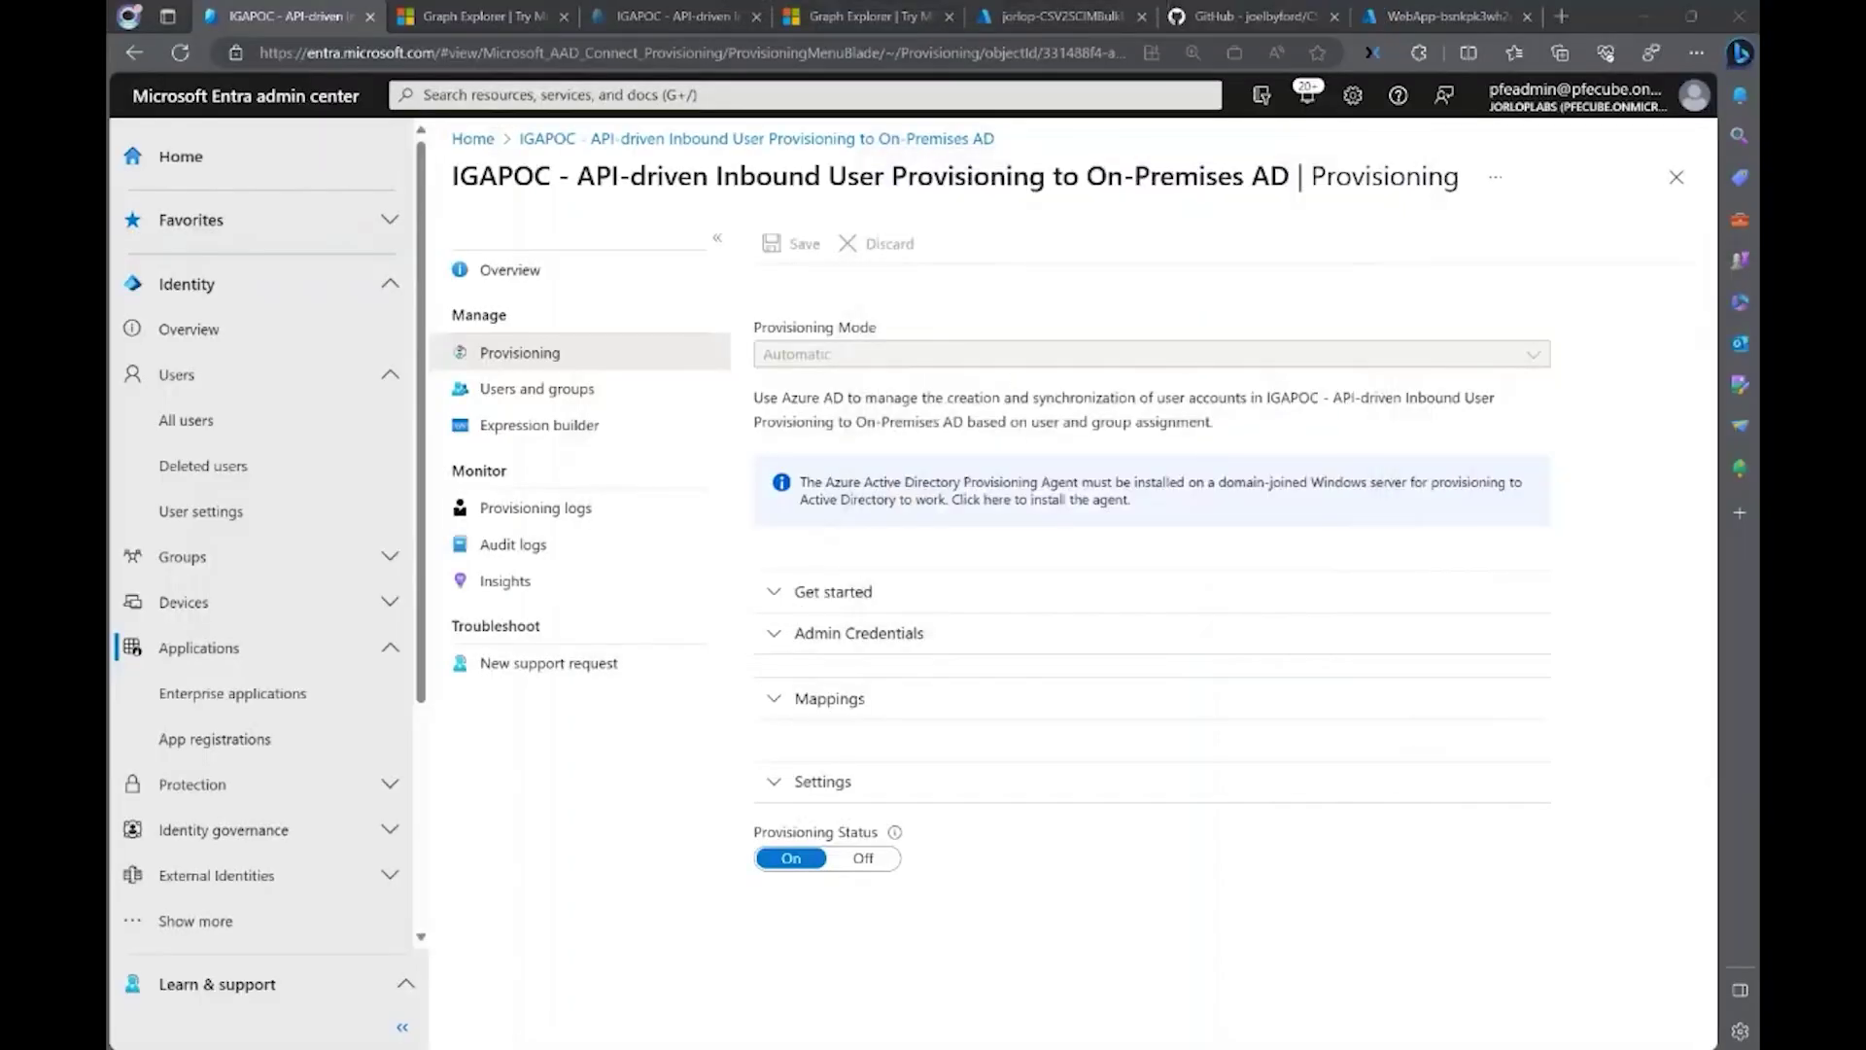